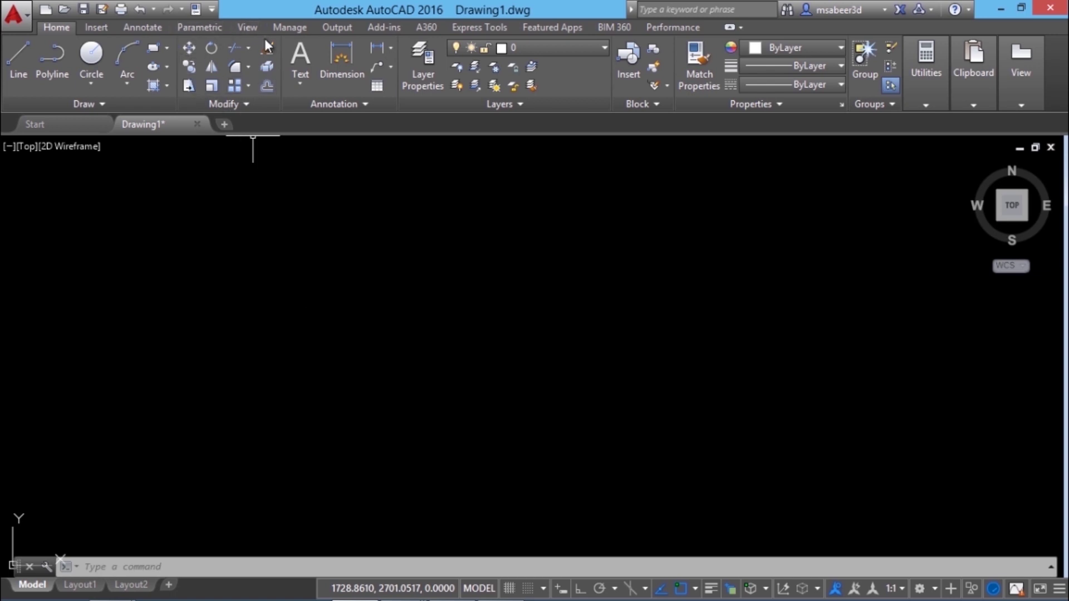
left_click(248, 108)
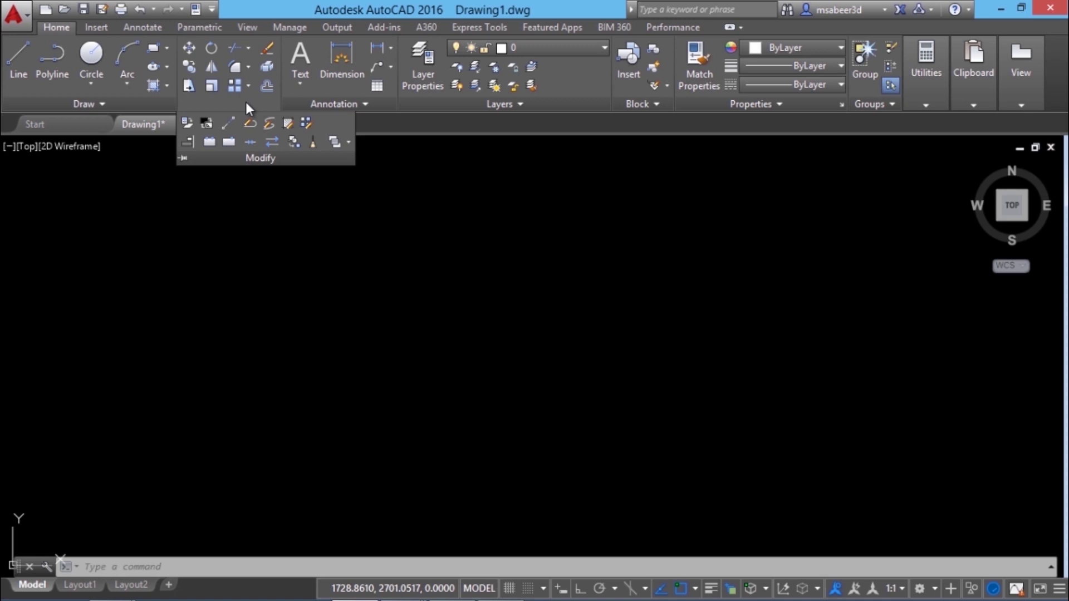
left_click(186, 258)
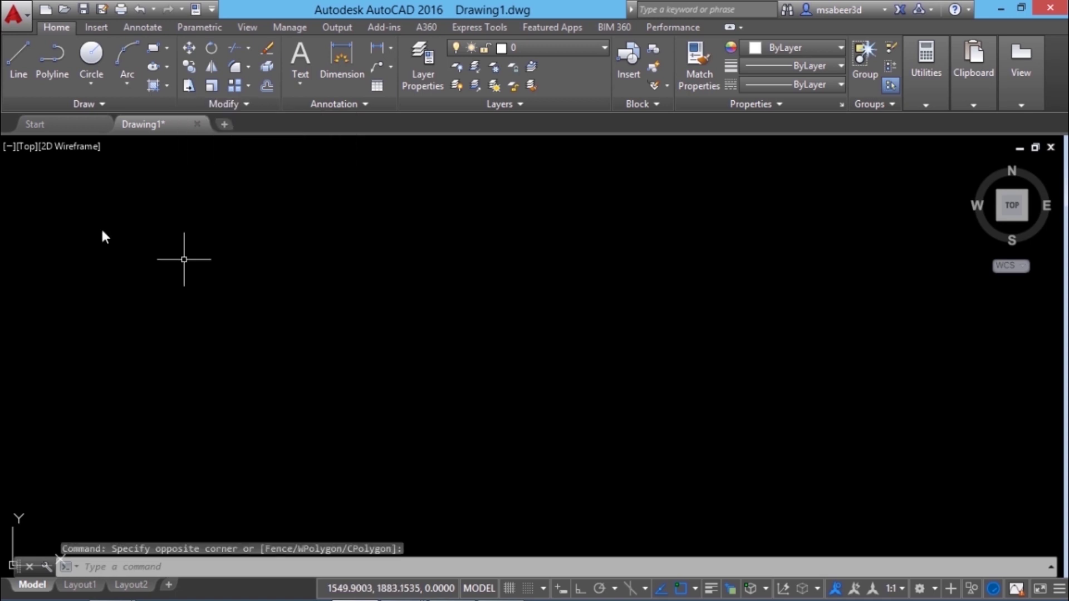
Draw a single diagonal line rising to the right across the empty drawing
left_click(20, 64)
left_click(166, 456)
left_click(390, 192)
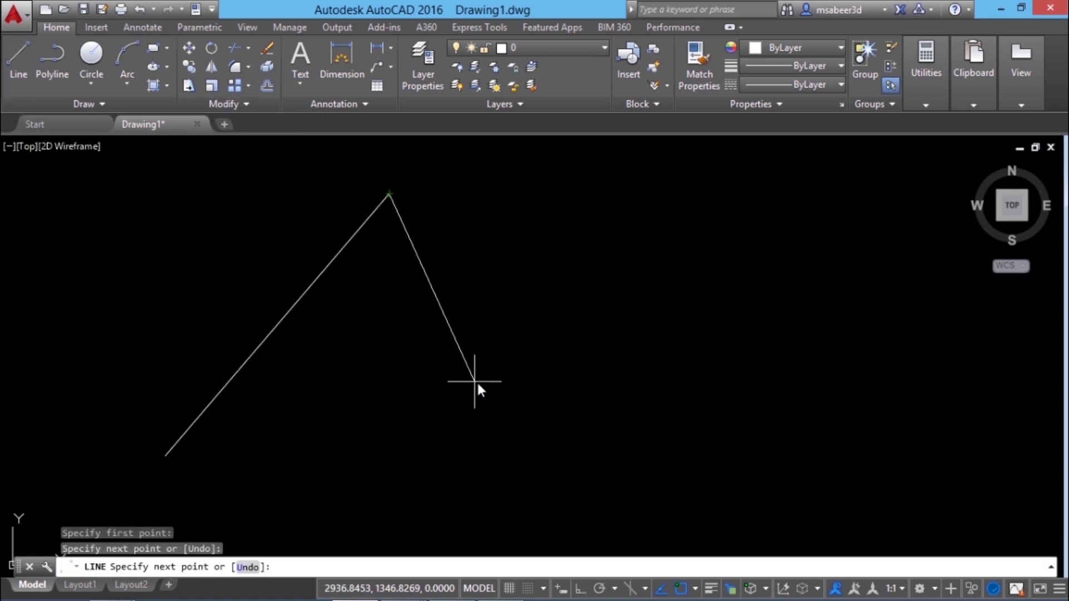
key("Return")
Draw a circle by centre and radius below and to the right of the diagonal line
left_click(91, 84)
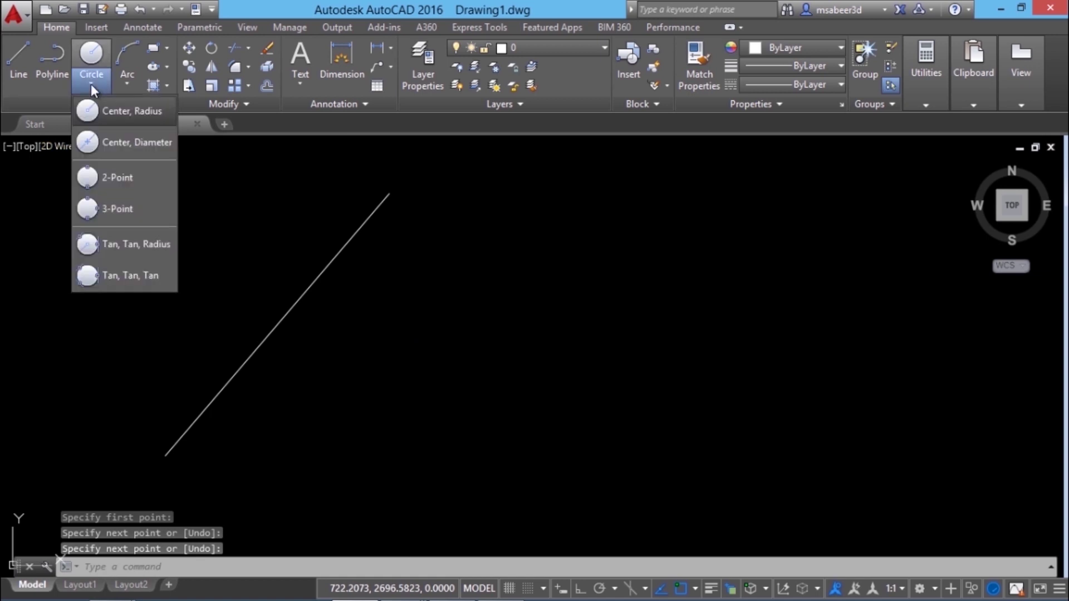
left_click(118, 109)
left_click(439, 402)
left_click(482, 285)
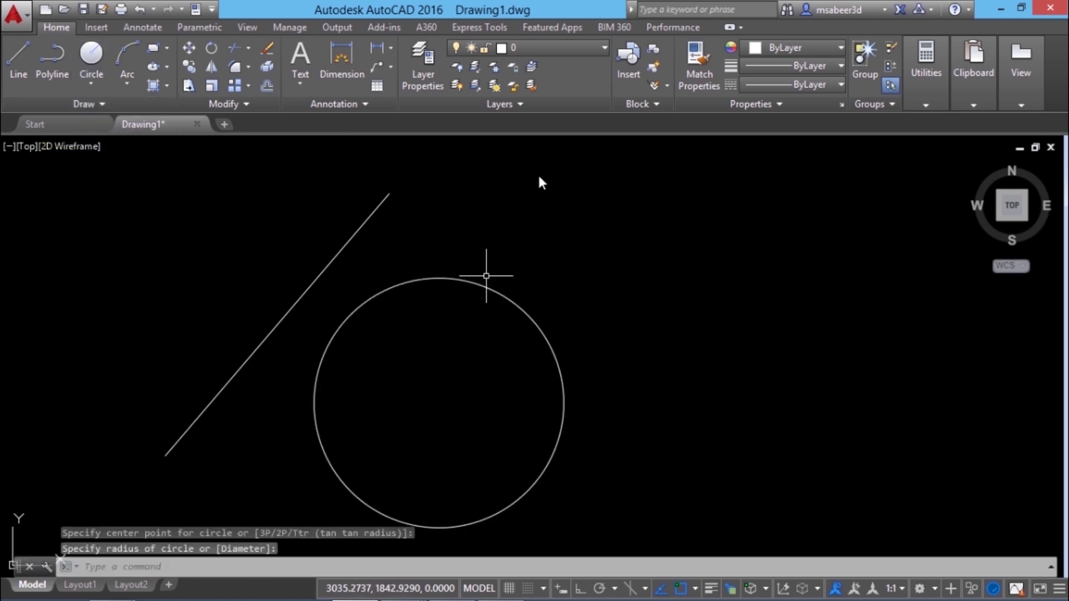
Erase the diagonal line and the circle together with one crossing selection
left_click(267, 49)
key("Escape")
left_click(272, 48)
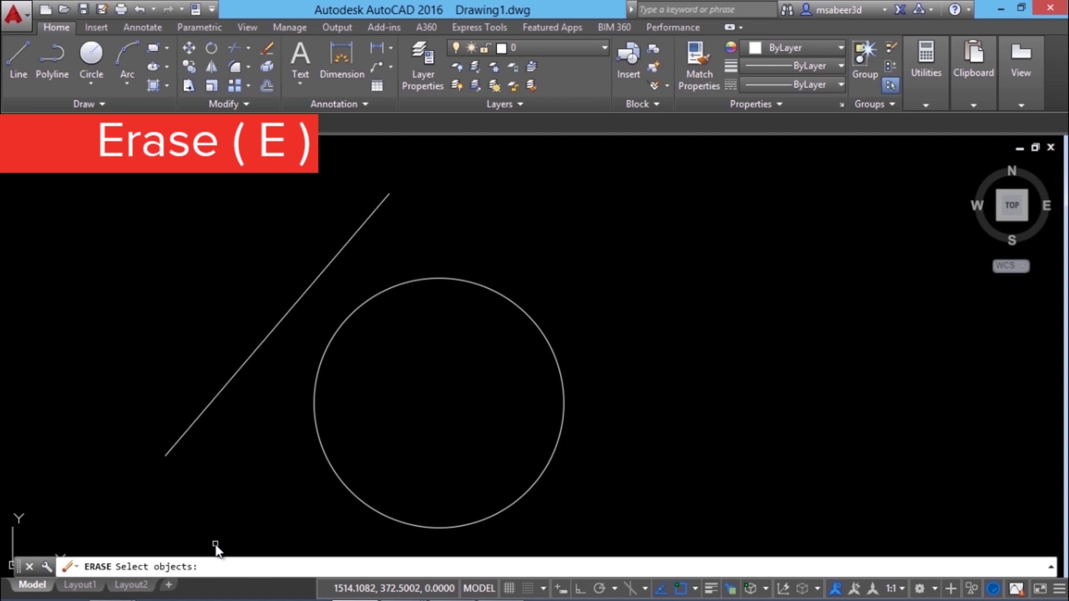
left_click(406, 407)
left_click(269, 275)
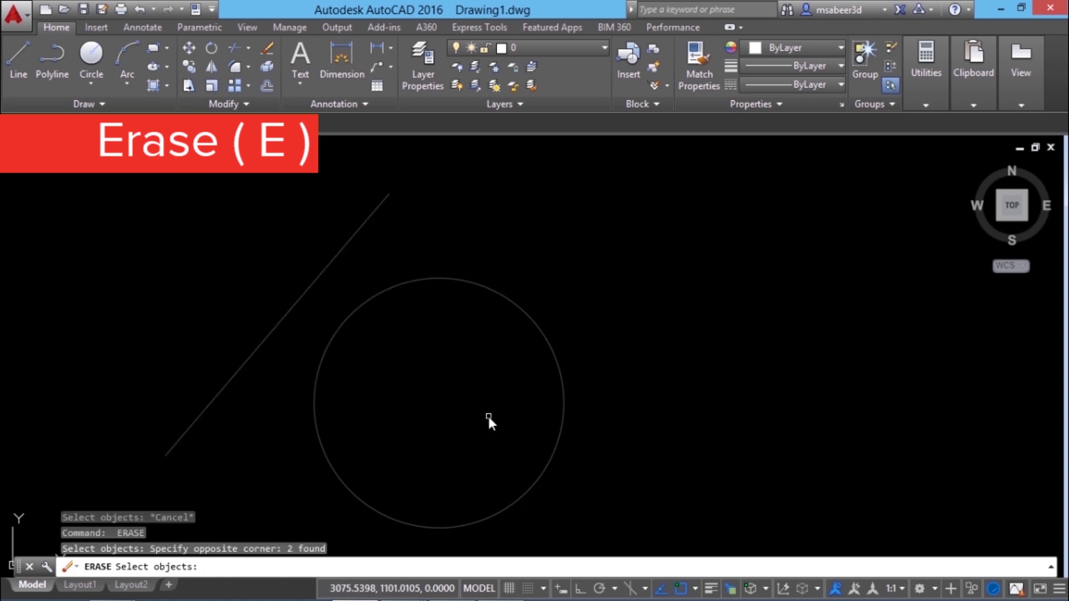
key("Return")
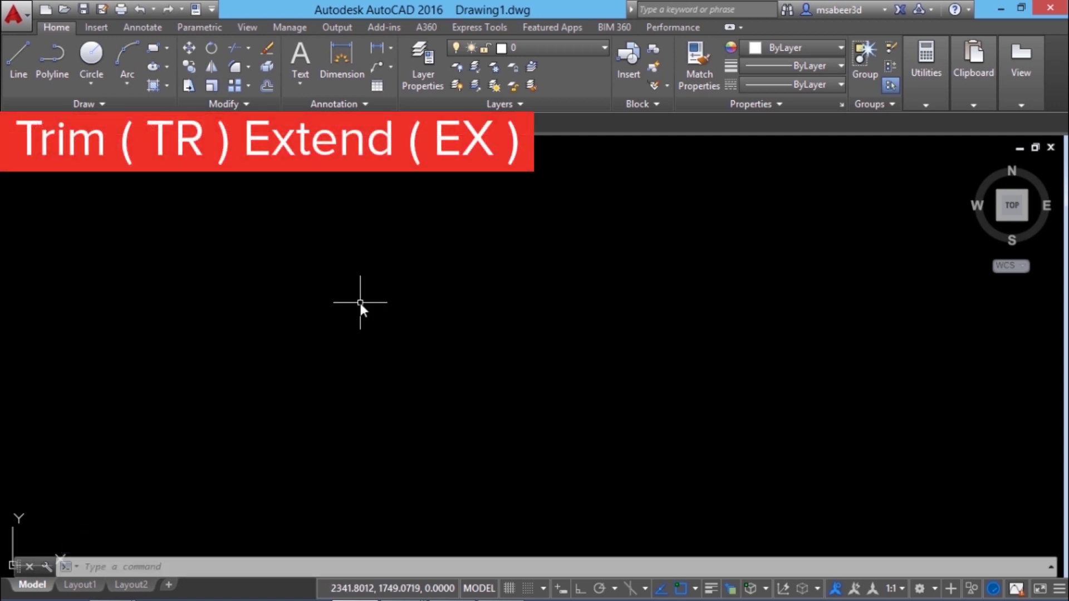
Draw a long horizontal line across the upper part of the empty drawing with Ortho mode on
left_click(31, 72)
left_click(146, 214)
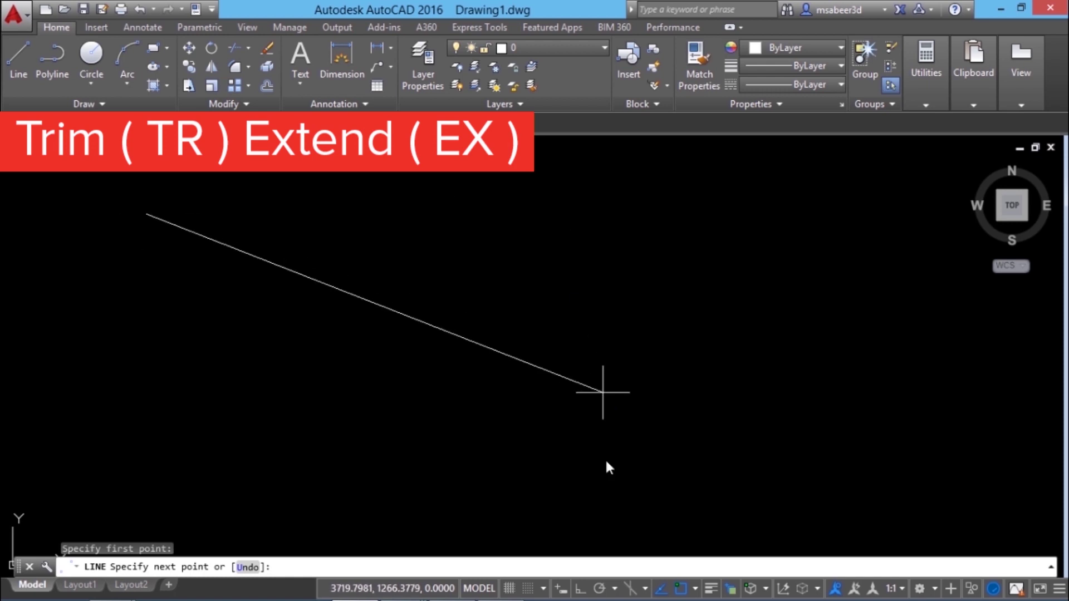
key("F8")
left_click(571, 211)
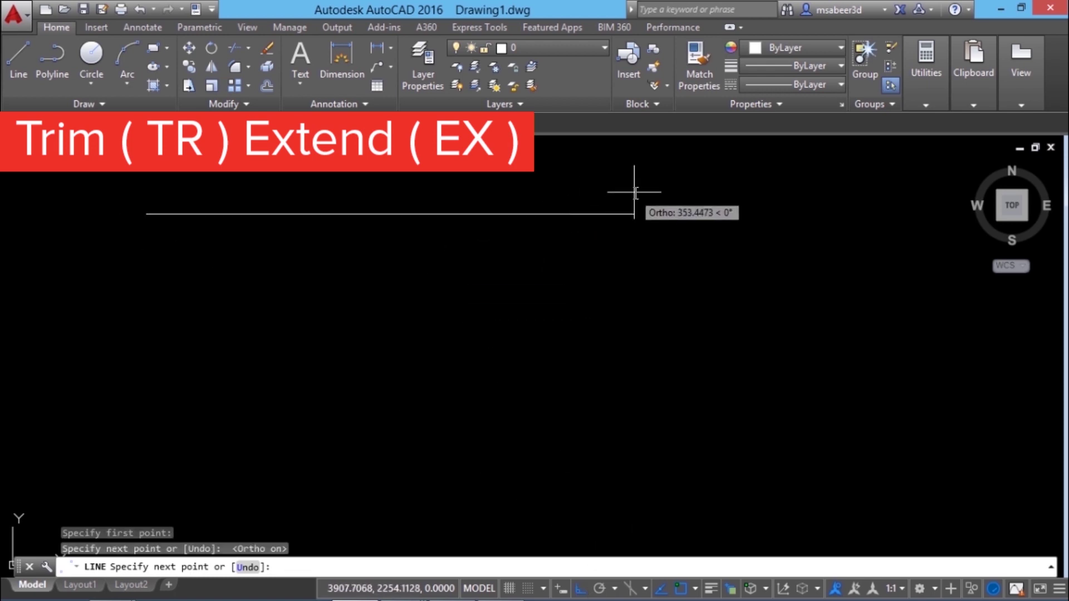
key("Return")
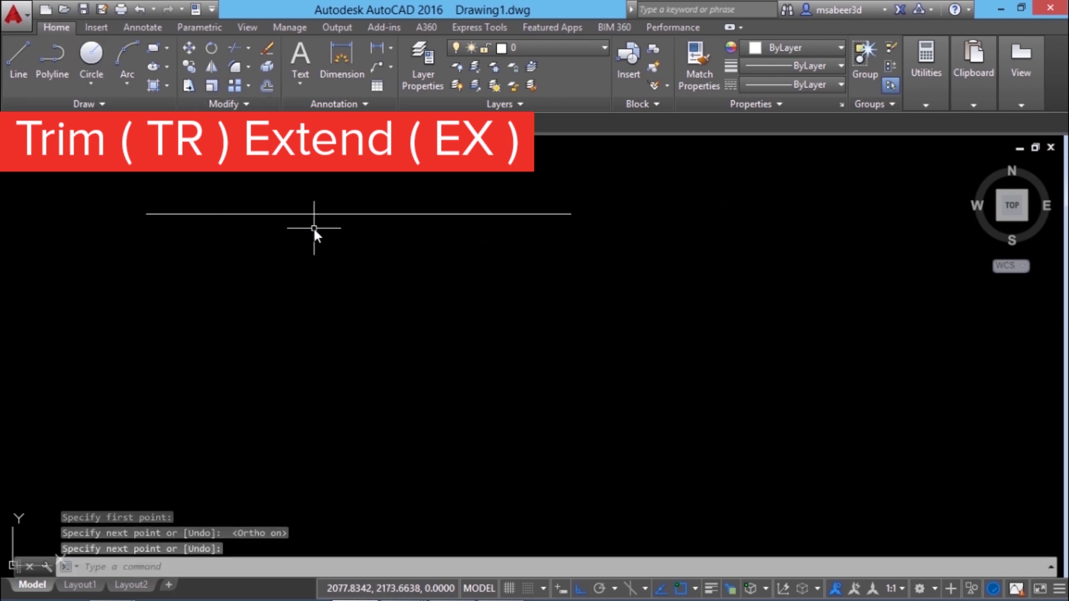
Copy the horizontal line eleven times straight down with small freehand gaps to form a stack of twelve parallel lines
left_click(191, 69)
key("Escape")
left_click(193, 71)
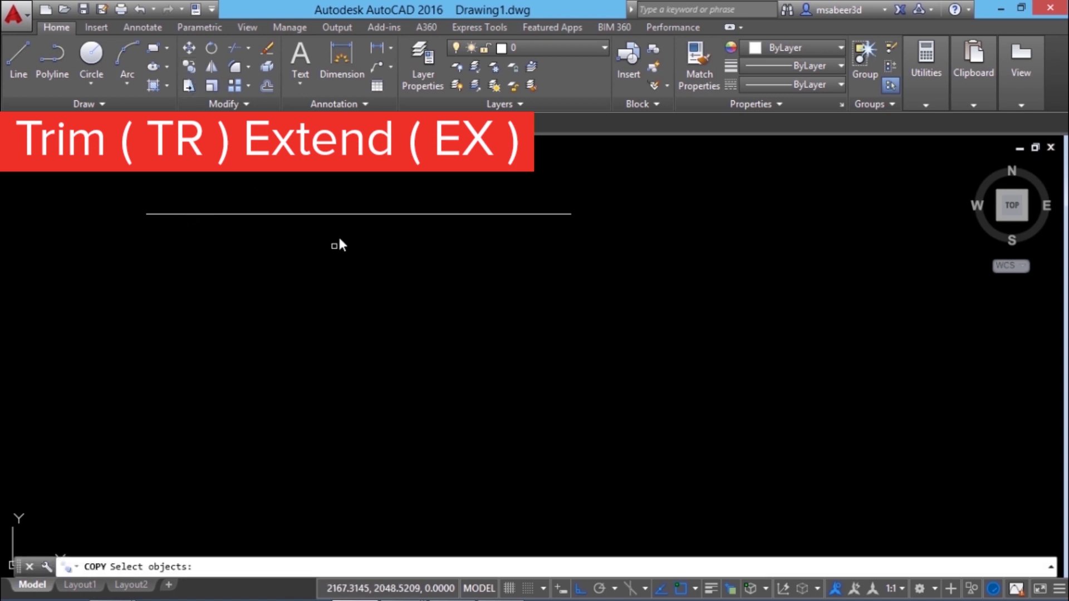
left_click(347, 214)
key("Return")
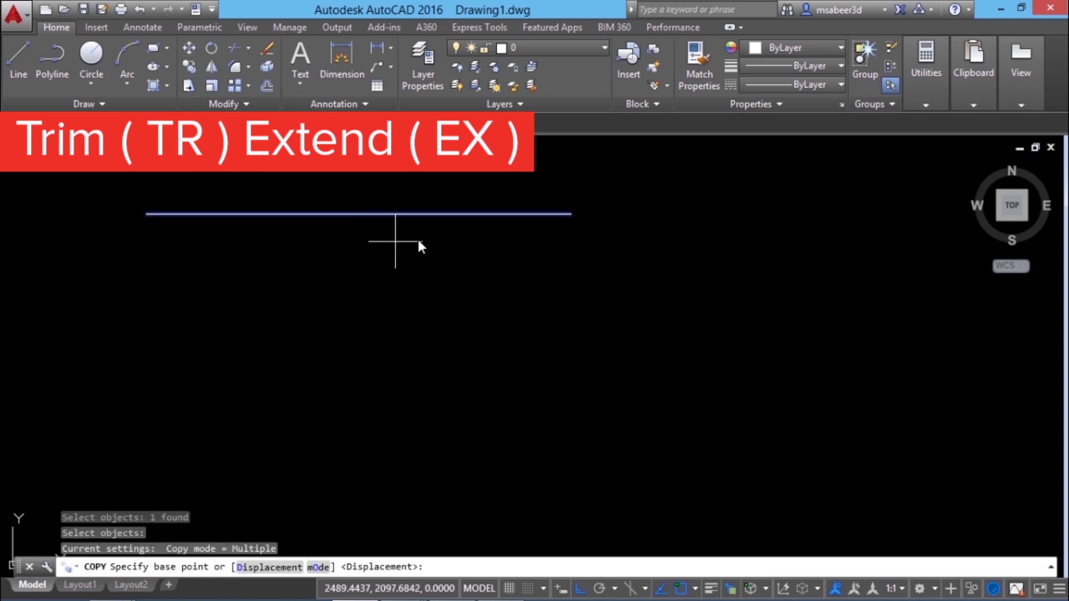
left_click(610, 209)
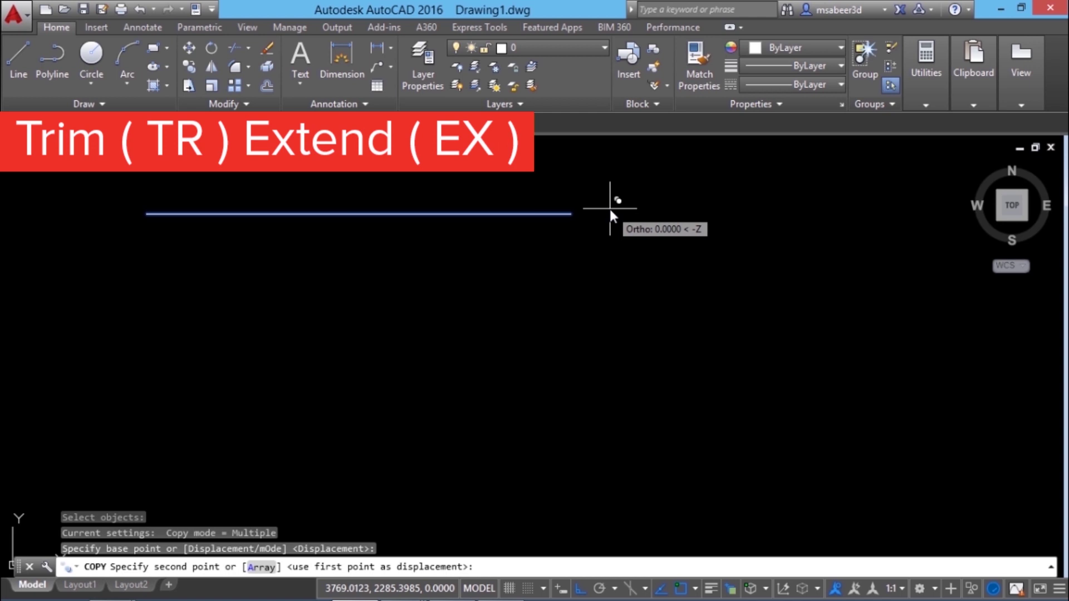
left_click(611, 228)
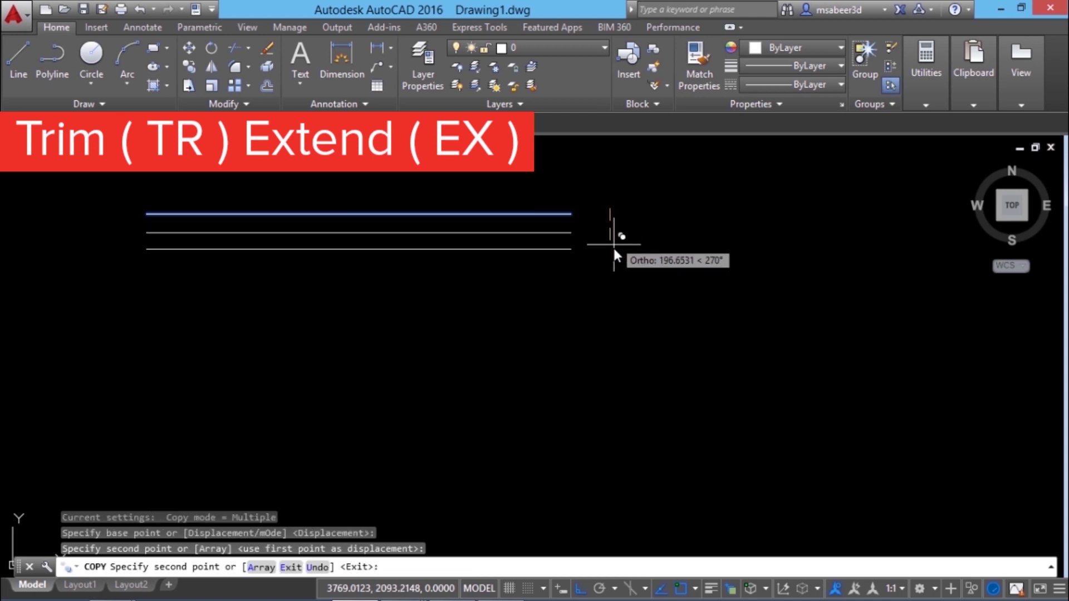
left_click(615, 249)
left_click(616, 271)
left_click(618, 295)
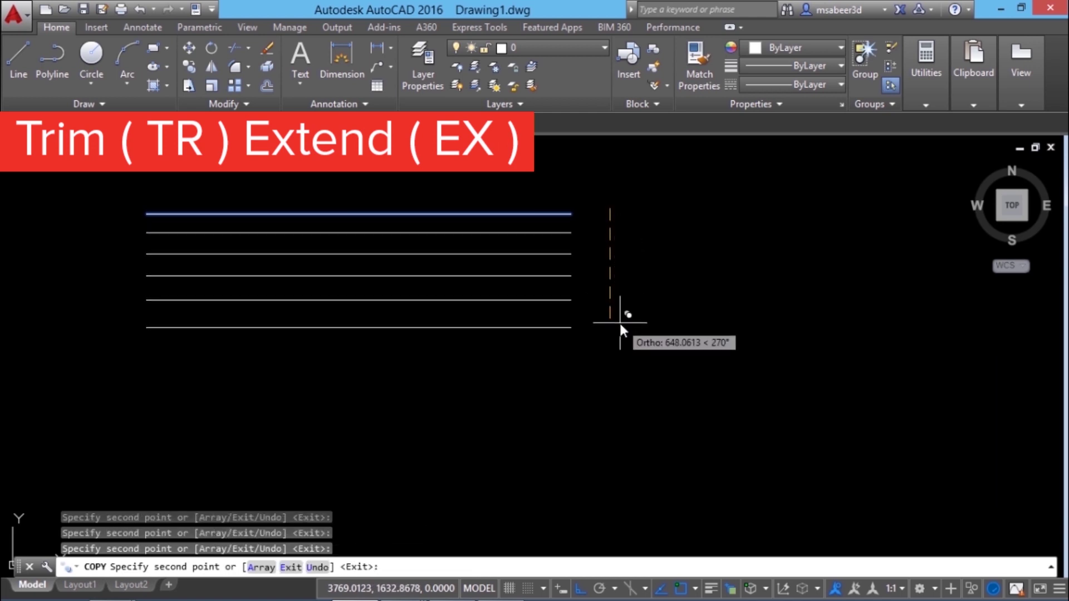
left_click(617, 320)
left_click(617, 341)
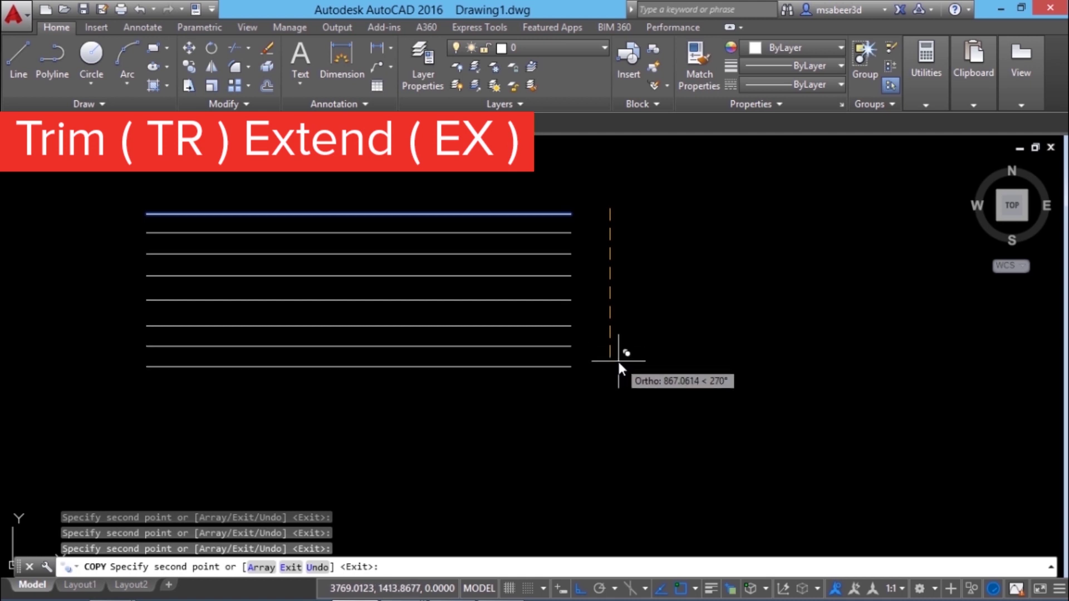
left_click(619, 361)
left_click(617, 377)
left_click(616, 395)
left_click(614, 419)
left_click(612, 439)
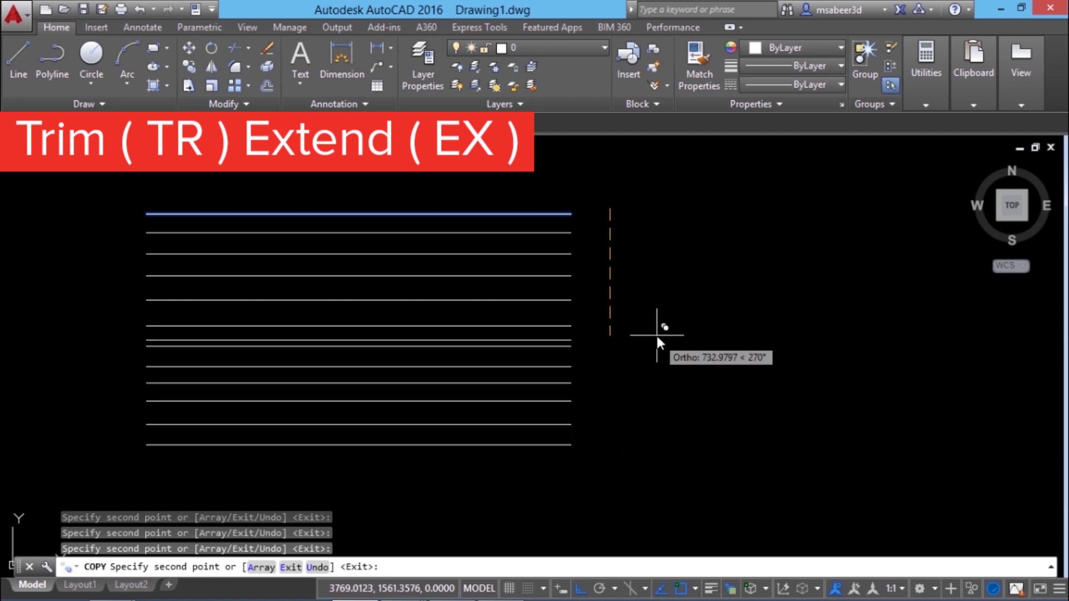
key("Escape")
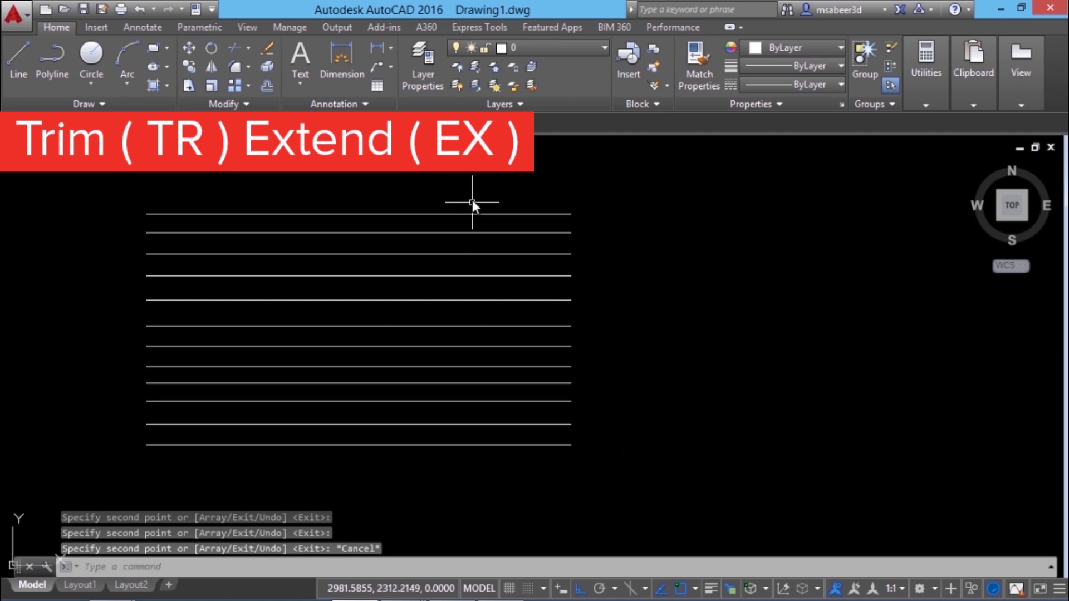
Draw a three-point arc across all the horizontal lines, from below the lowest line to above the top right
left_click(123, 83)
left_click(146, 106)
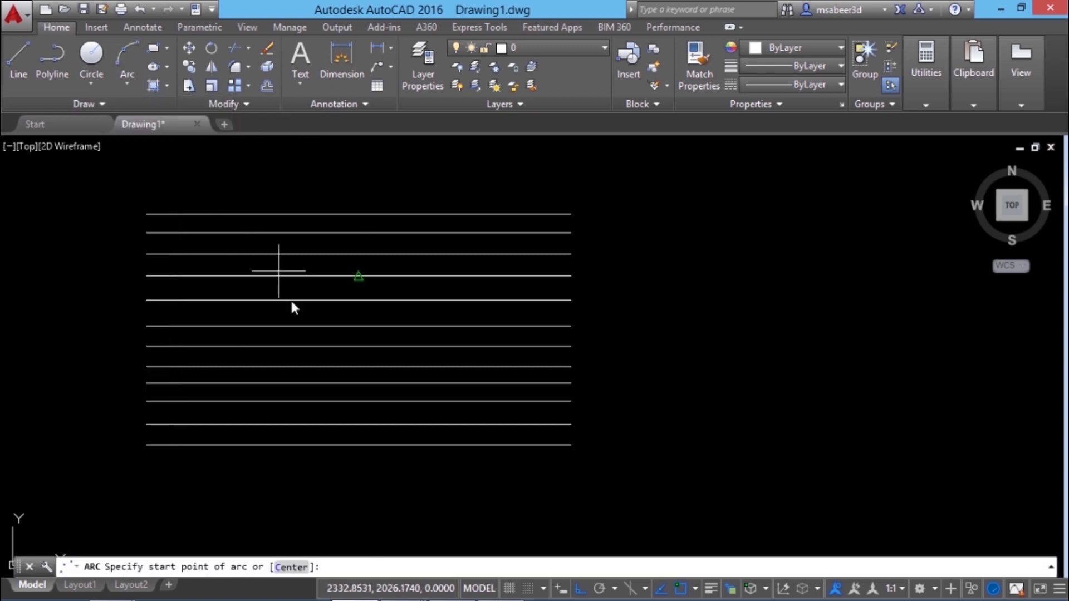
left_click(264, 484)
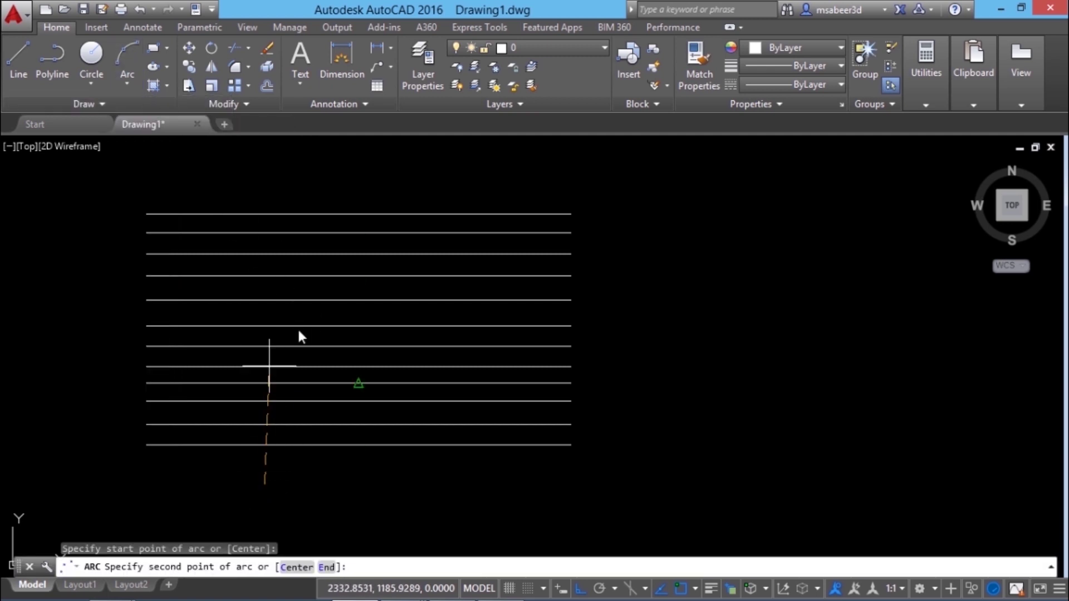
left_click(360, 301)
left_click(534, 184)
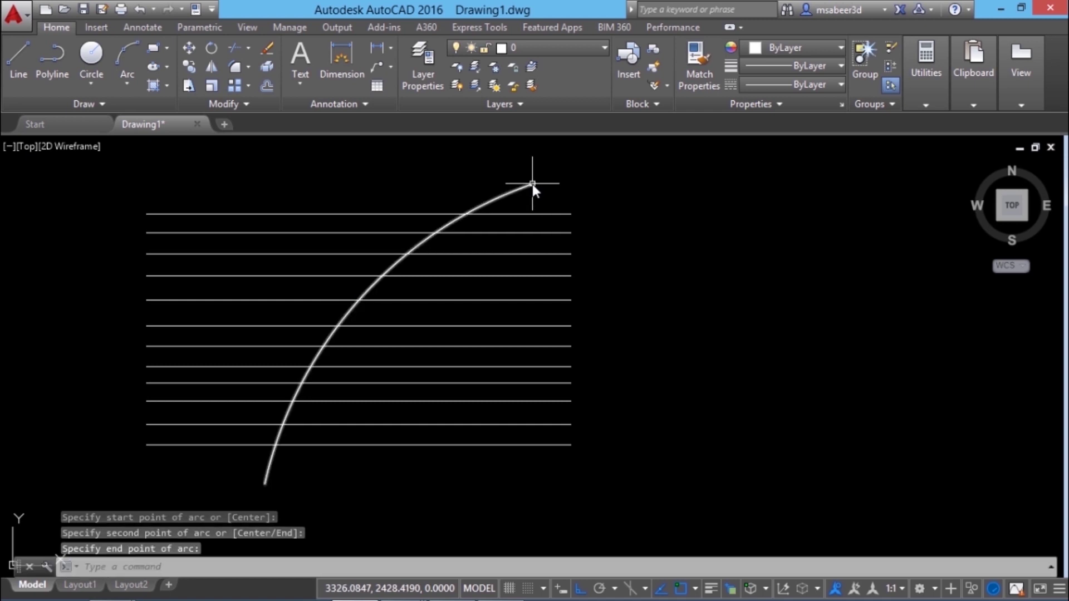
key("Escape")
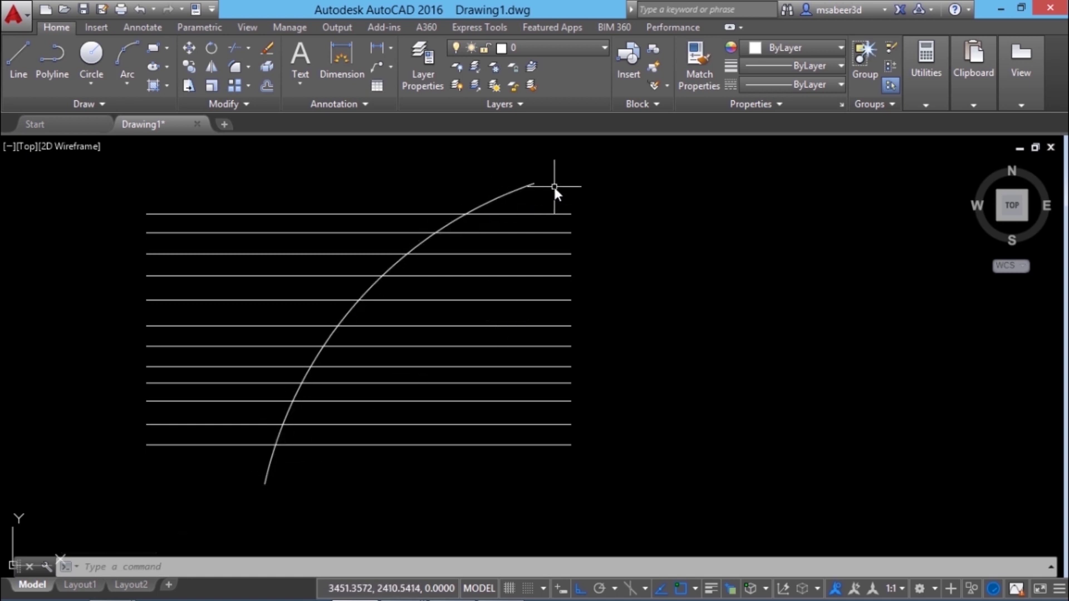
Trim the top two horizontal lines on the right of the arc, using the arc as the cutting edge
left_click(250, 49)
left_click(261, 73)
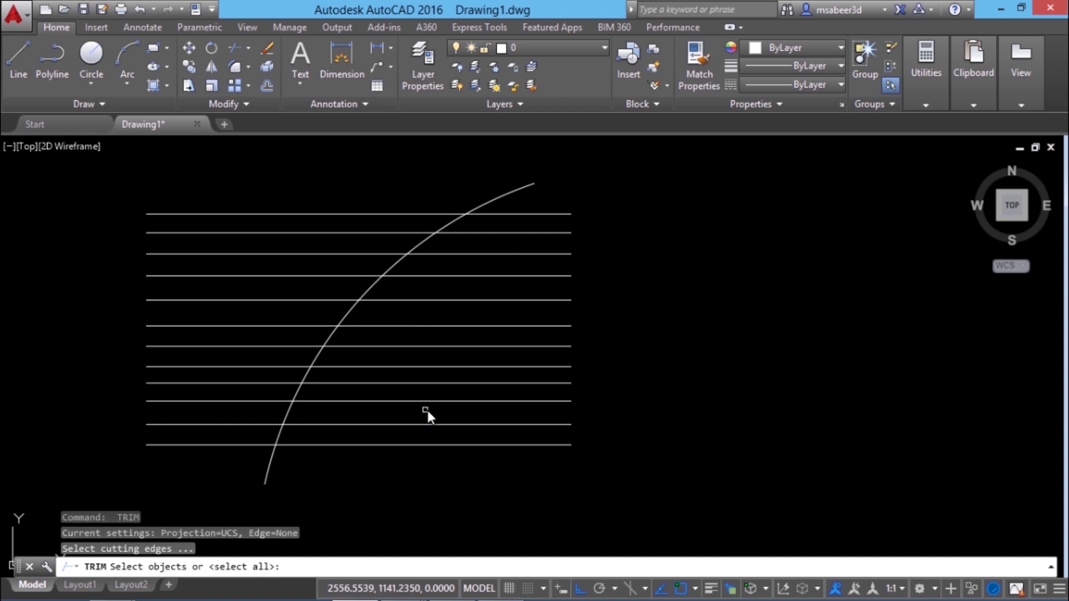
left_click(269, 463)
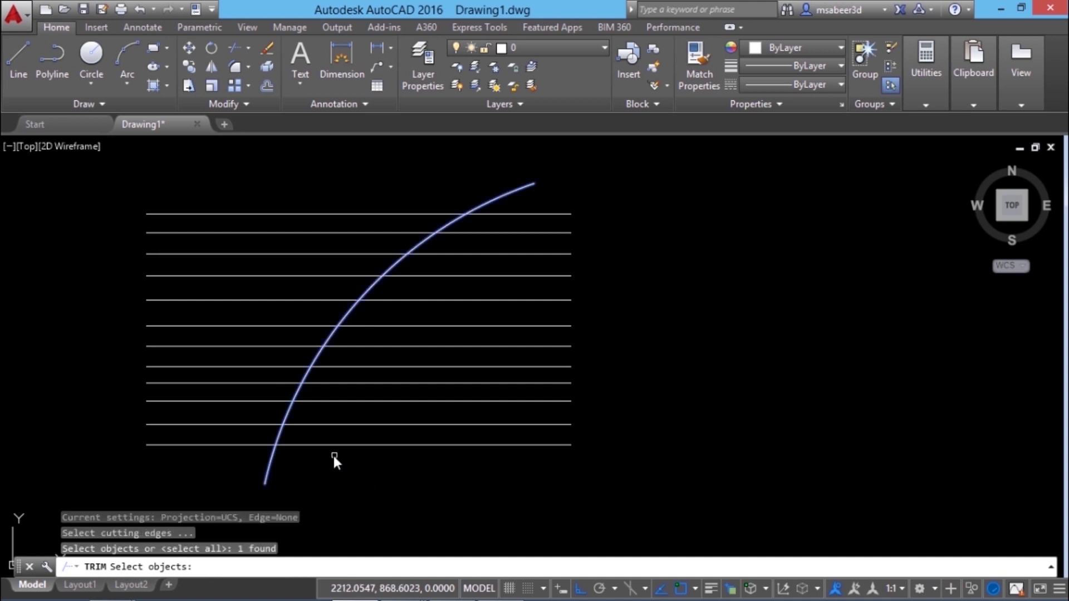
key("Return")
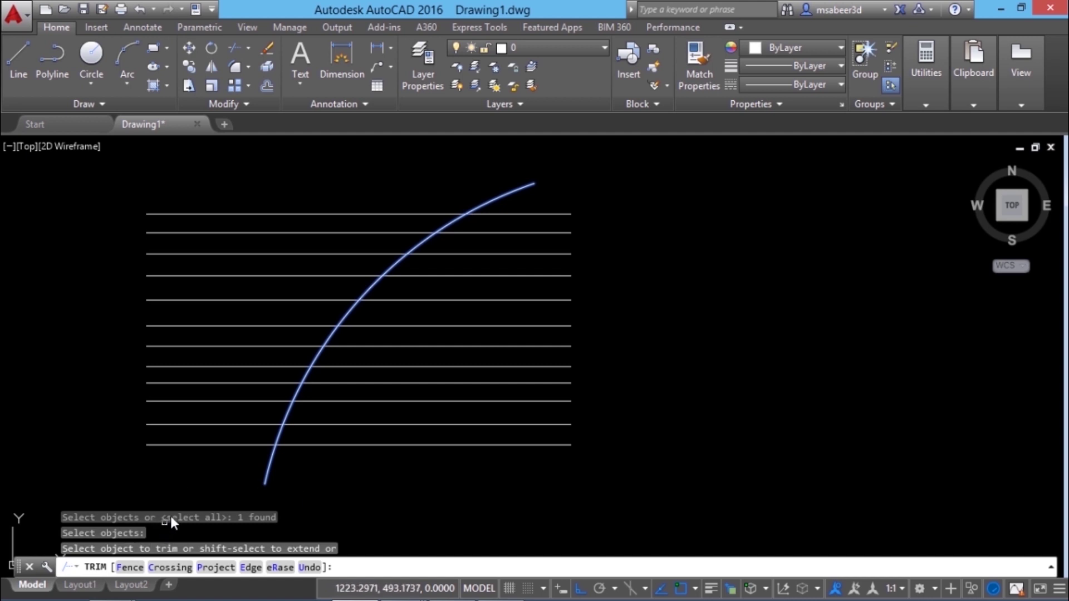
left_click(525, 213)
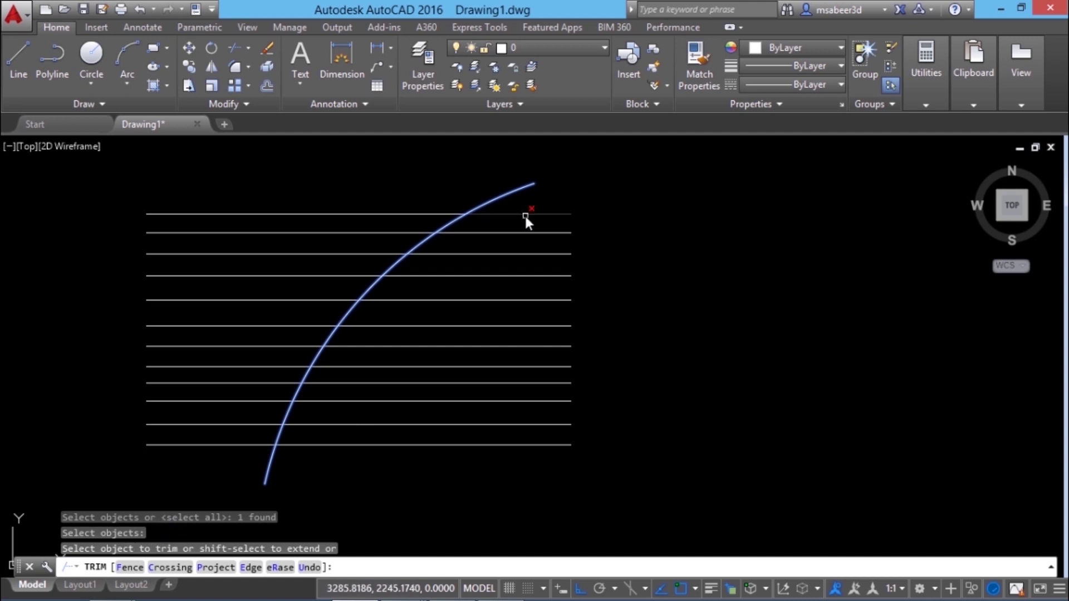
left_click(526, 231)
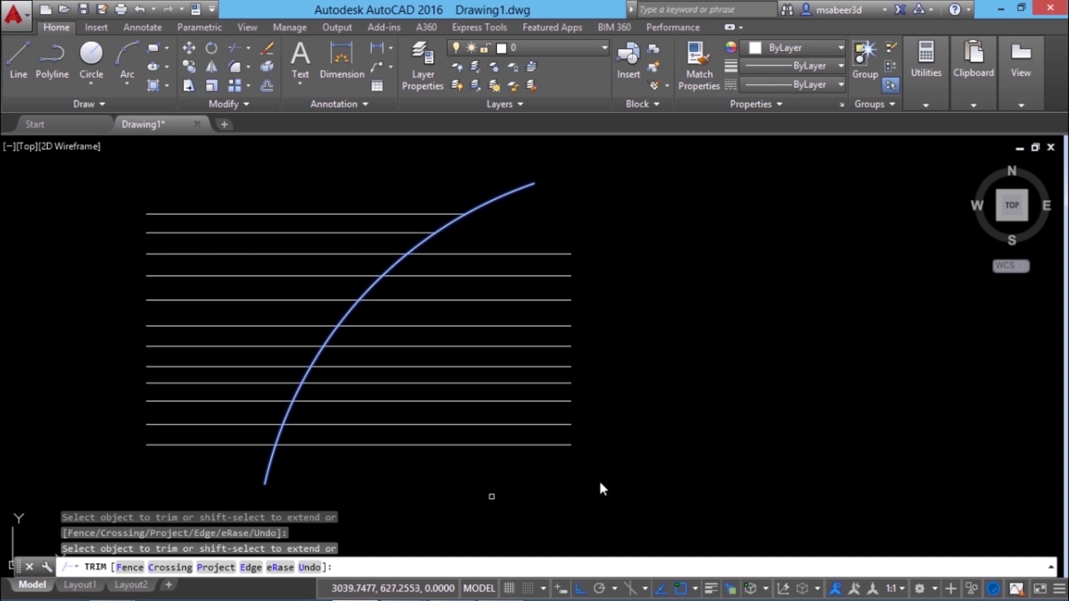
Trim the remaining horizontal lines on the right of the arc in one go with a crossing window
double_click(568, 485)
left_click(568, 449)
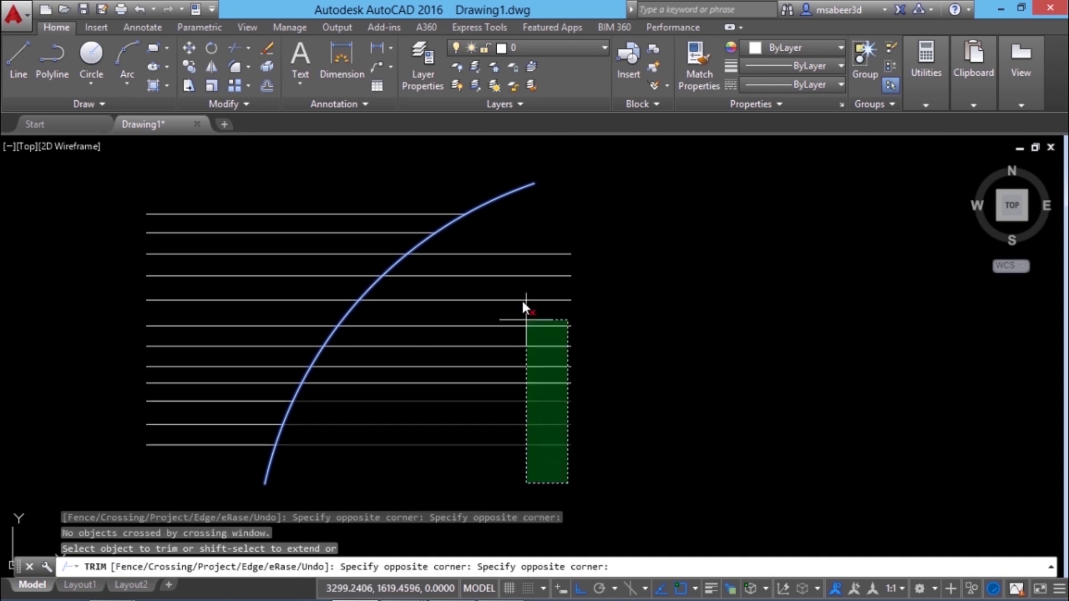
left_click(518, 245)
key("Escape")
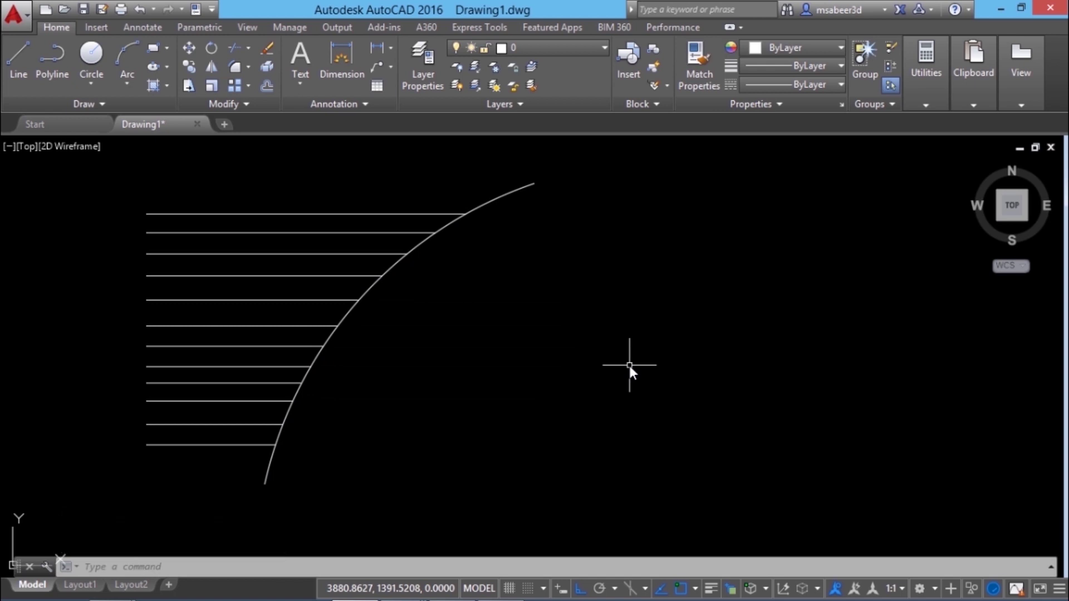
Undo the whole Trim operation on the horizontal lines
type("u")
key("Return")
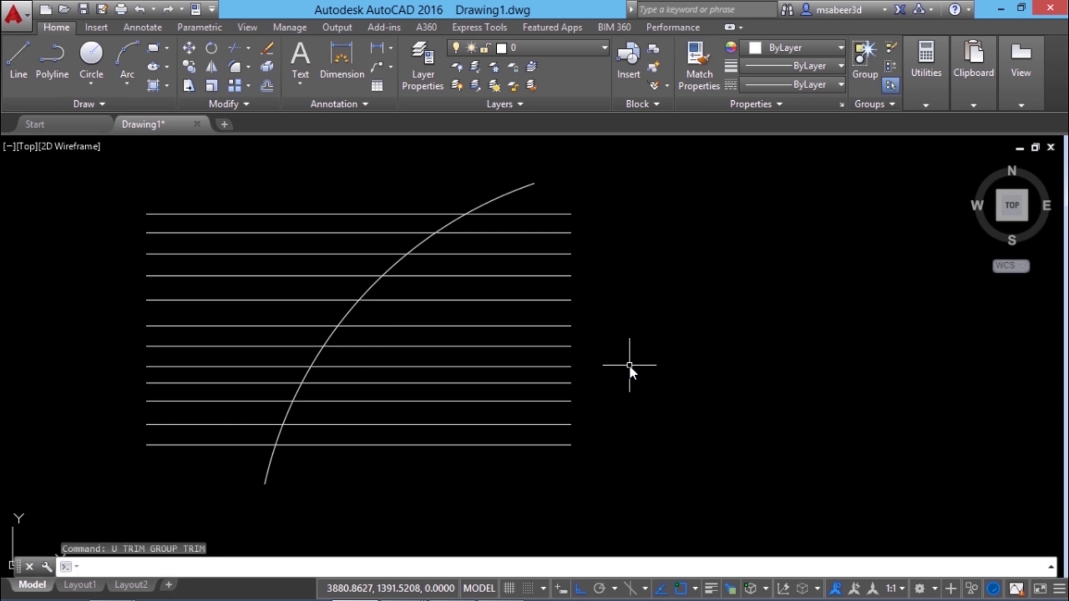
key("Escape")
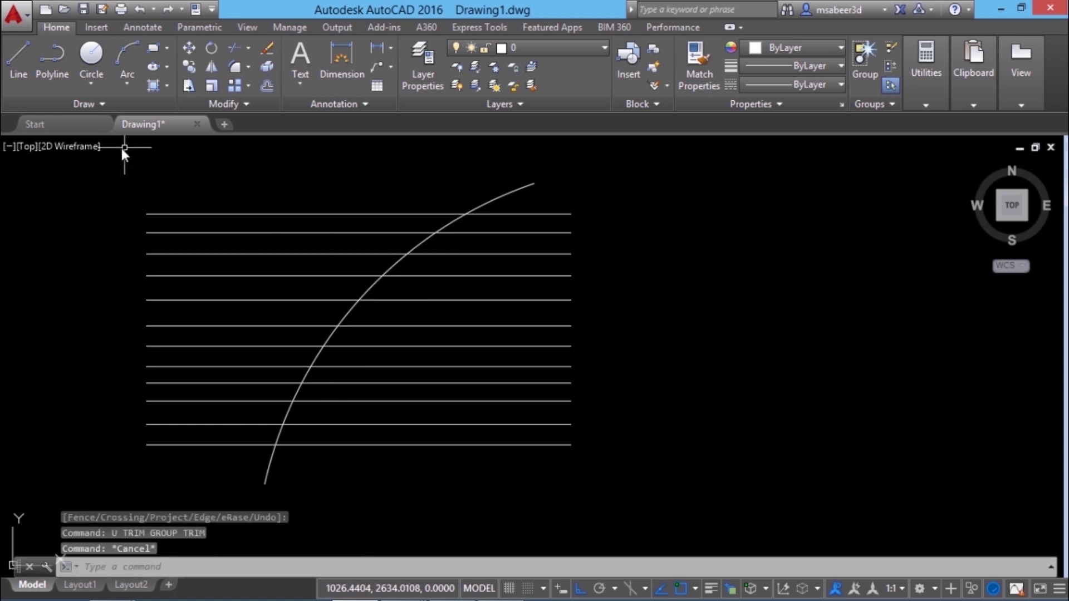
Trim all the horizontal lines on the right of the arc with one crossing window, using all objects as cutting edges
left_click(236, 49)
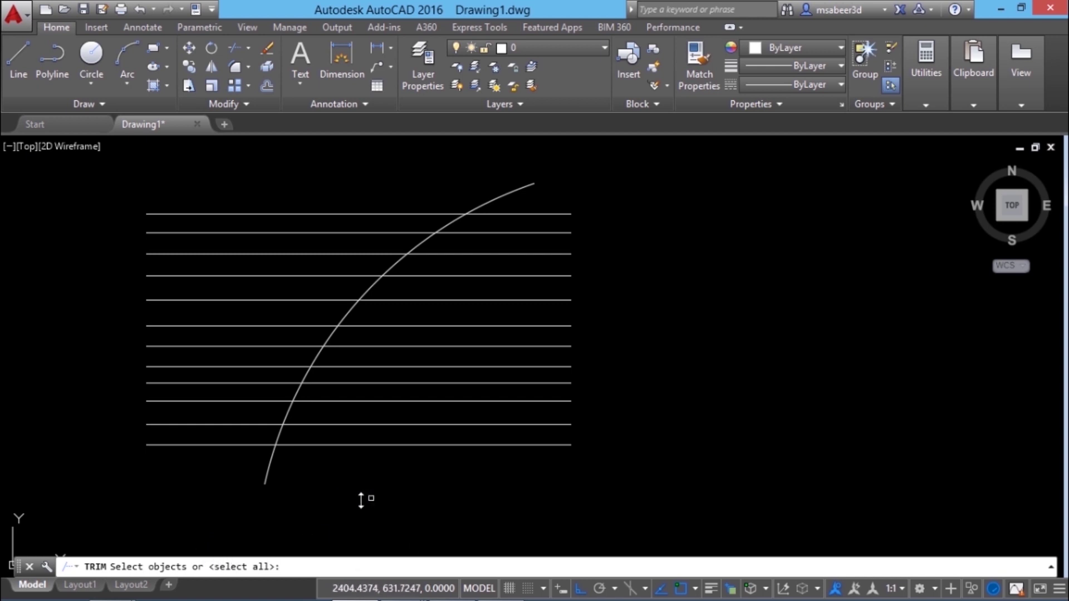
key("Return")
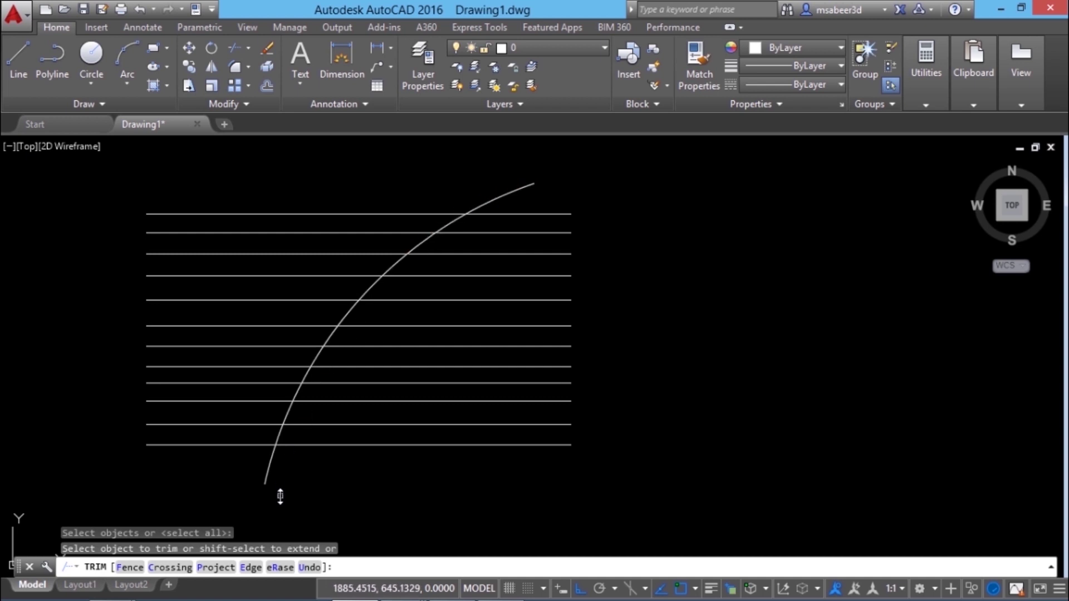
left_click(550, 509)
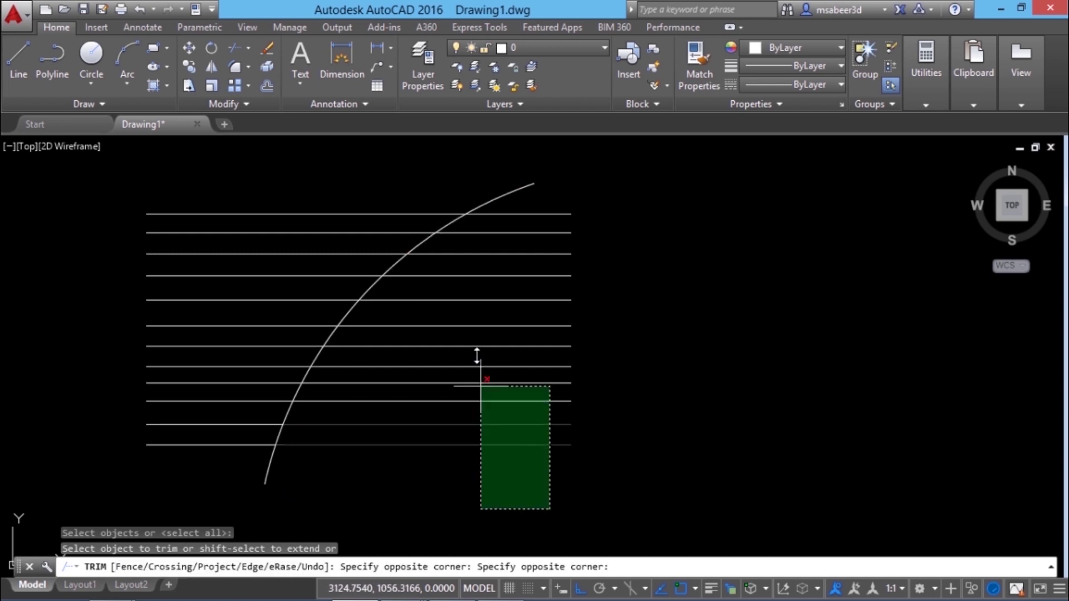
left_click(507, 207)
key("Return")
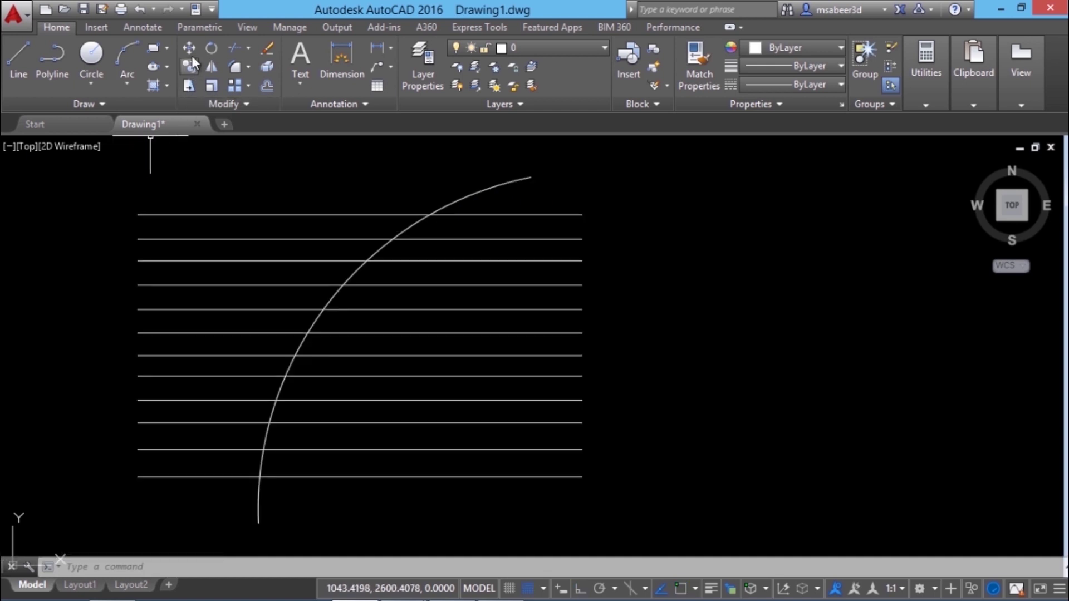
Move the arc horizontally with Ortho on so it stands clear to the right of the horizontal lines
left_click(190, 48)
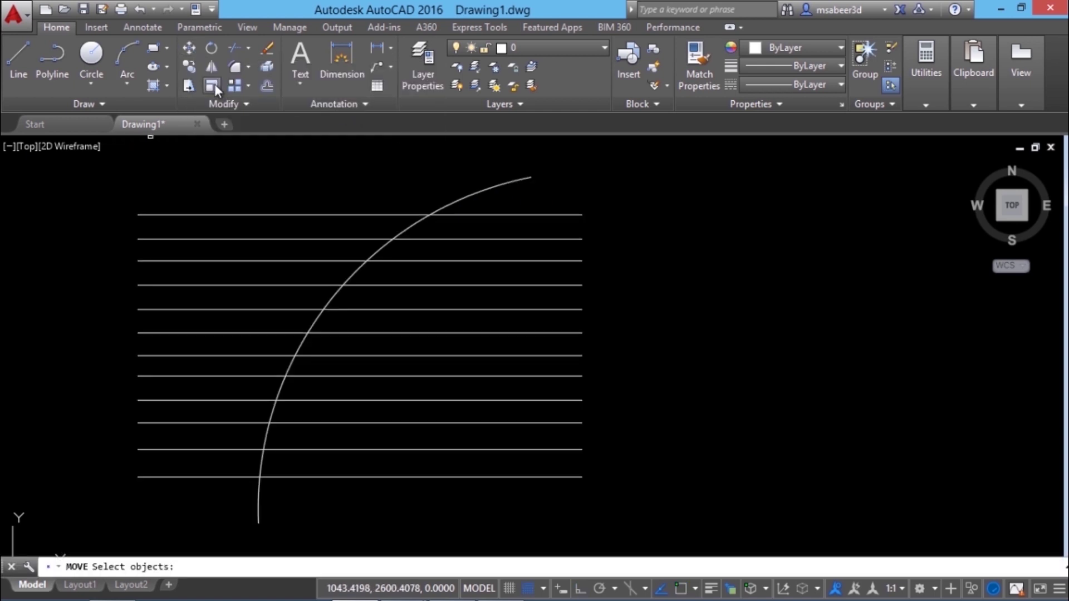
left_click(188, 48)
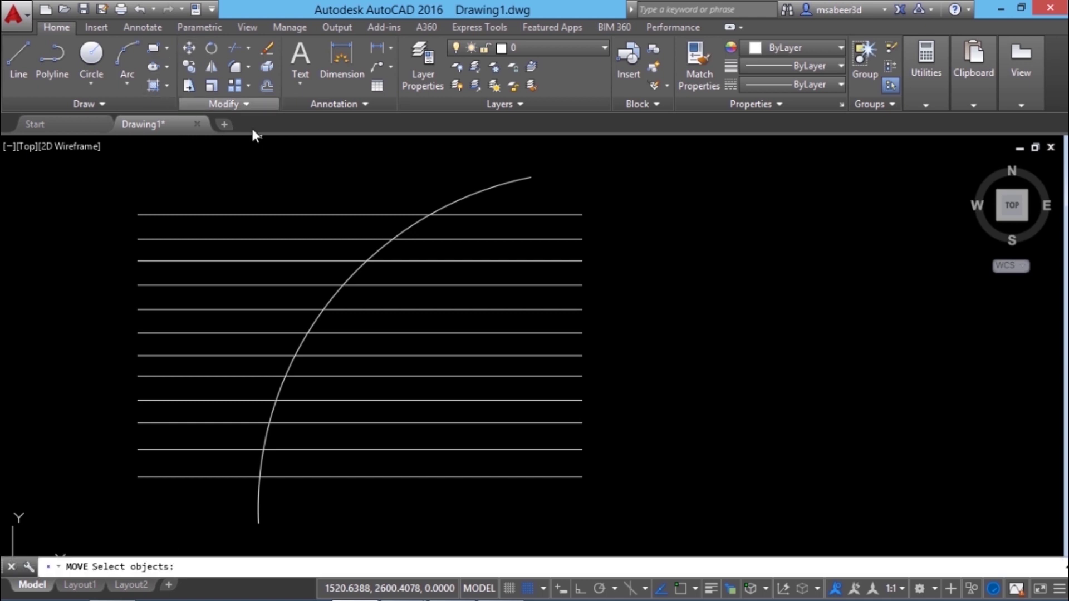
left_click(449, 202)
key("Return")
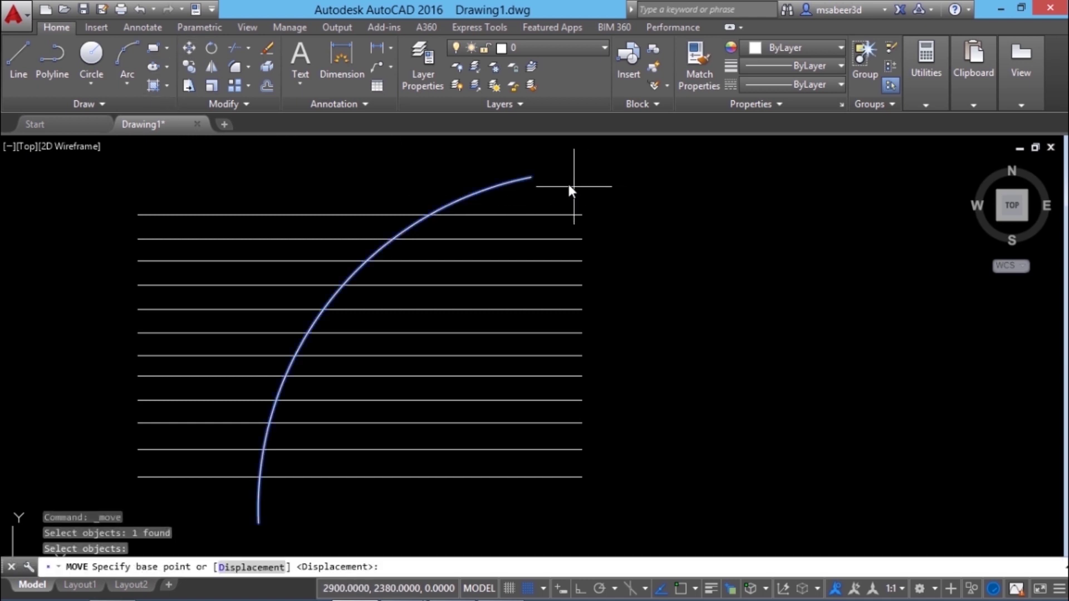
left_click(566, 182)
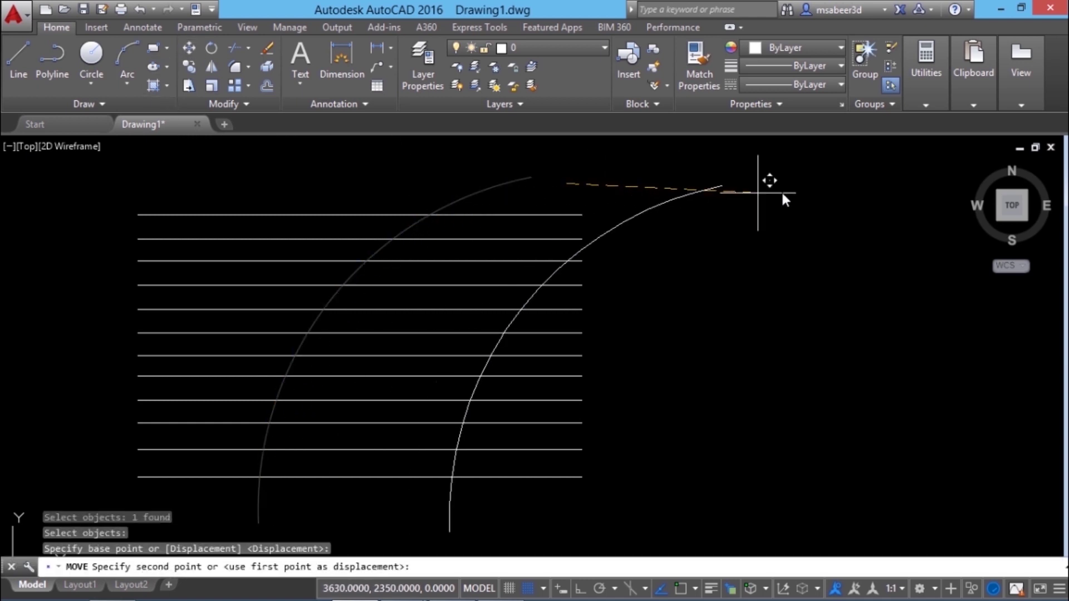
key("F8")
left_click(949, 176)
key("Escape")
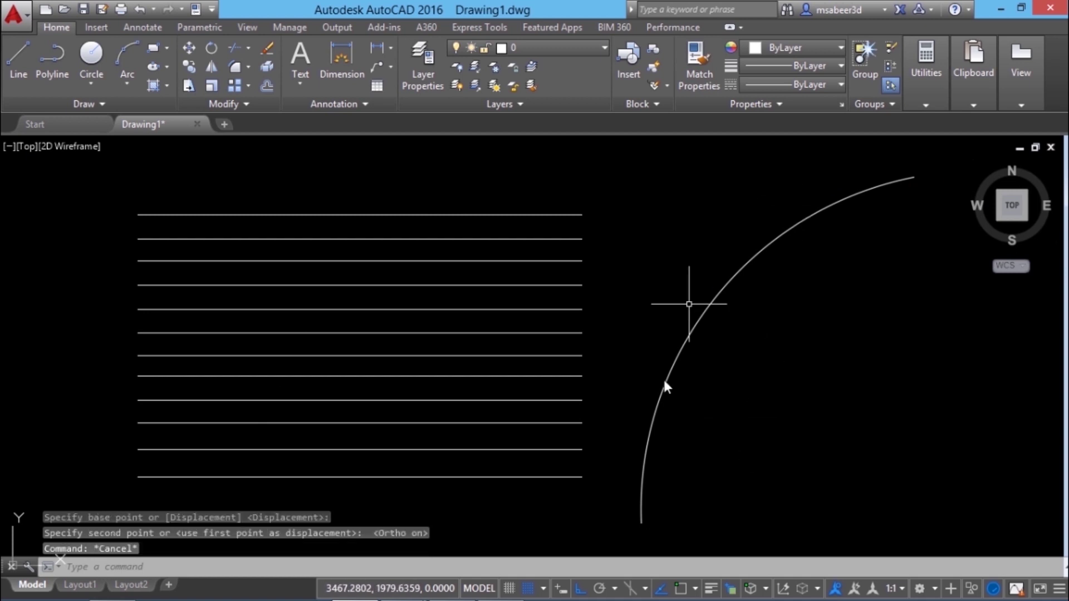
Extend the top three horizontal lines to the arc from within the Trim command, using all objects as boundaries
left_click(252, 68)
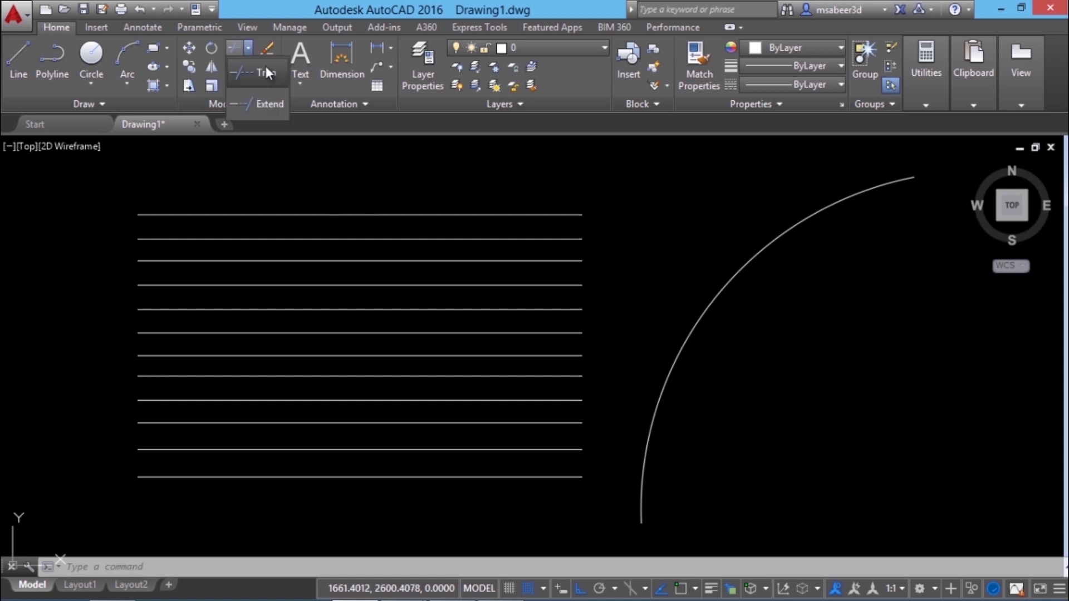
left_click(244, 48)
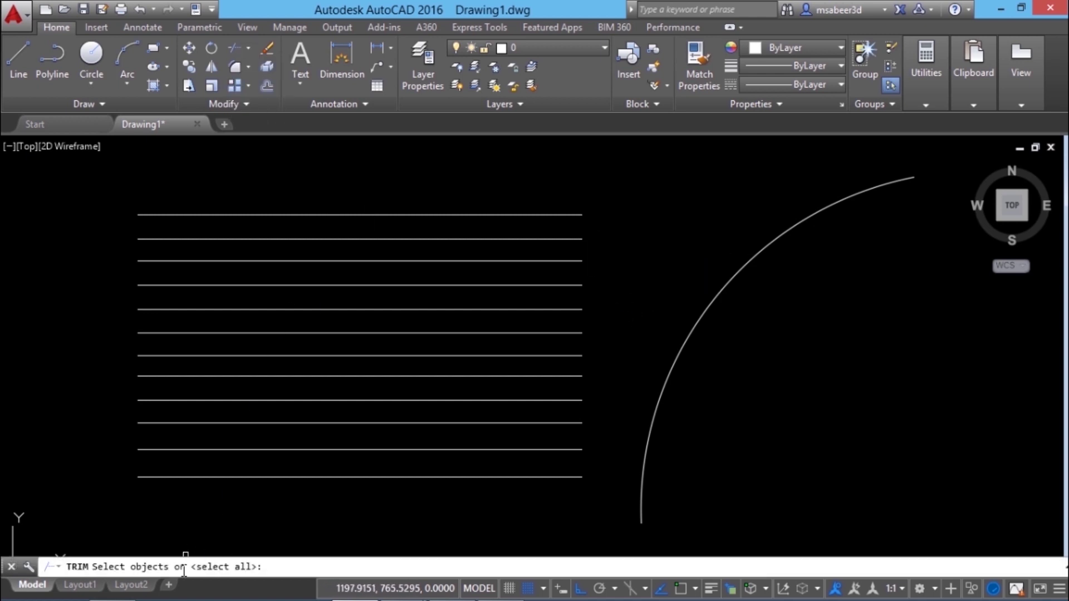
key("Return")
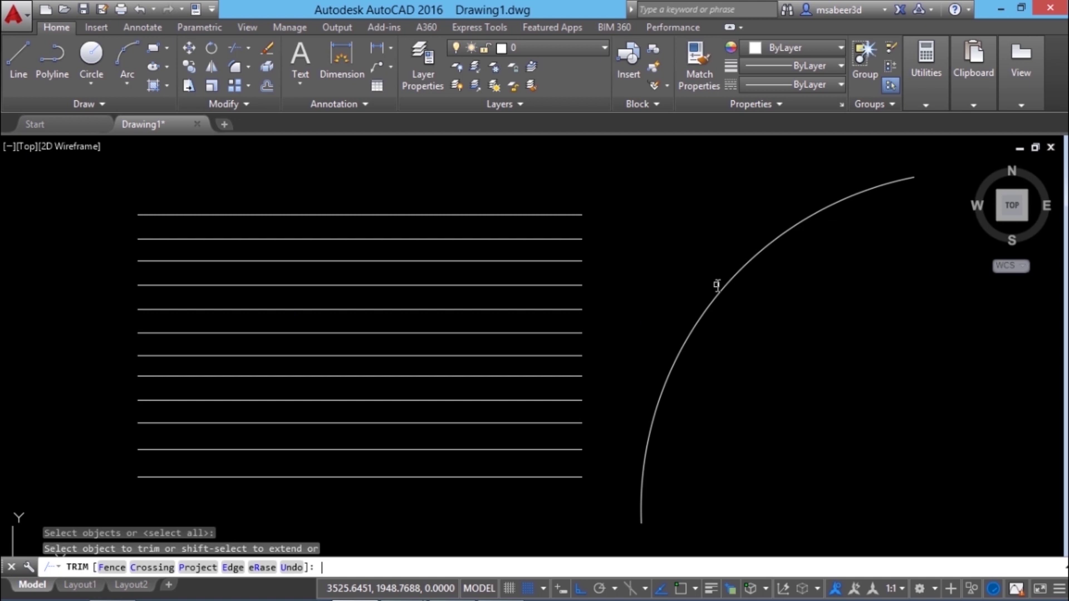
left_click(717, 286)
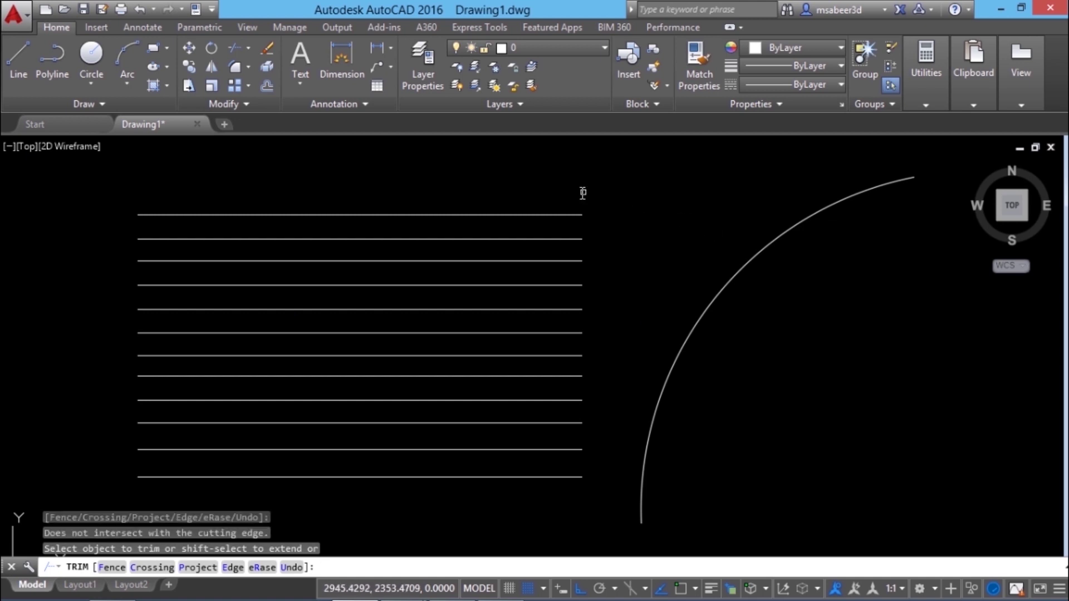
left_click(554, 215, "shift")
left_click(560, 239, "shift")
Extend the remaining horizontal lines to the arc in one go with a crossing window, and finish the Trim command
left_click(564, 520)
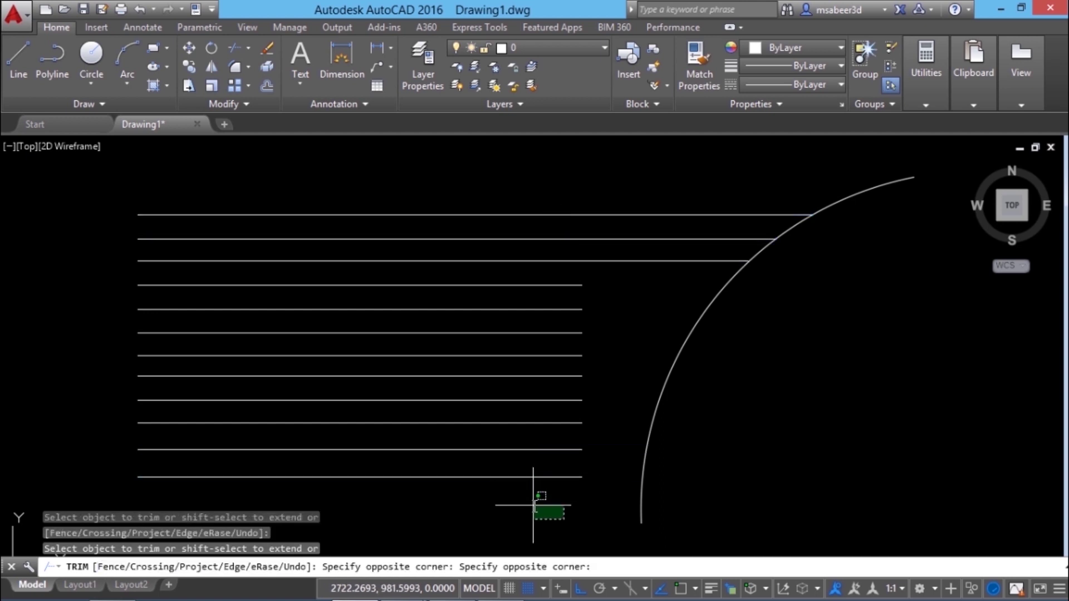
left_click(535, 277, "shift")
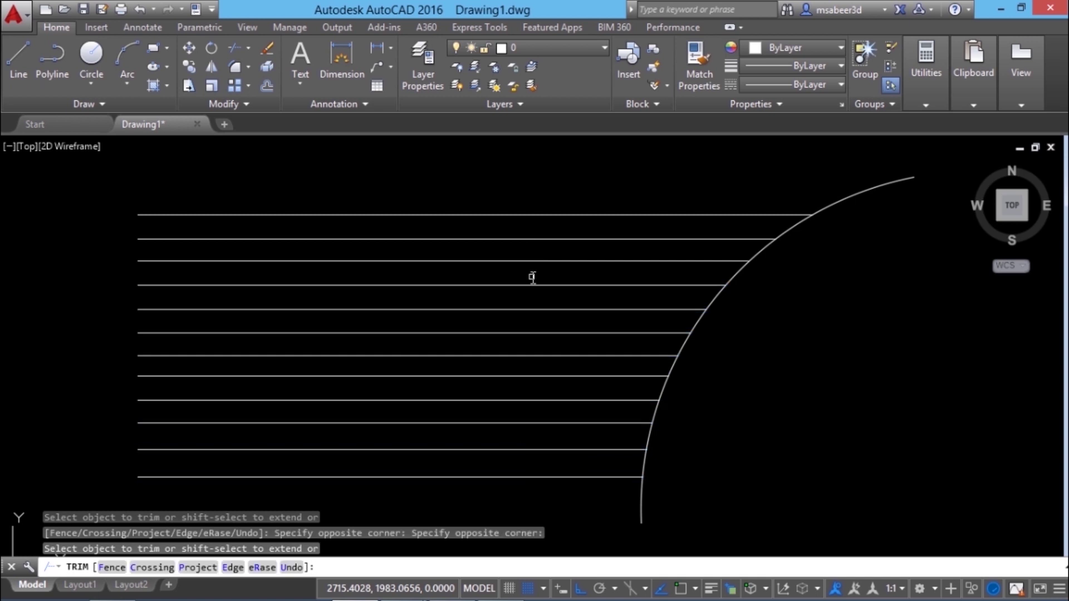
key("Return")
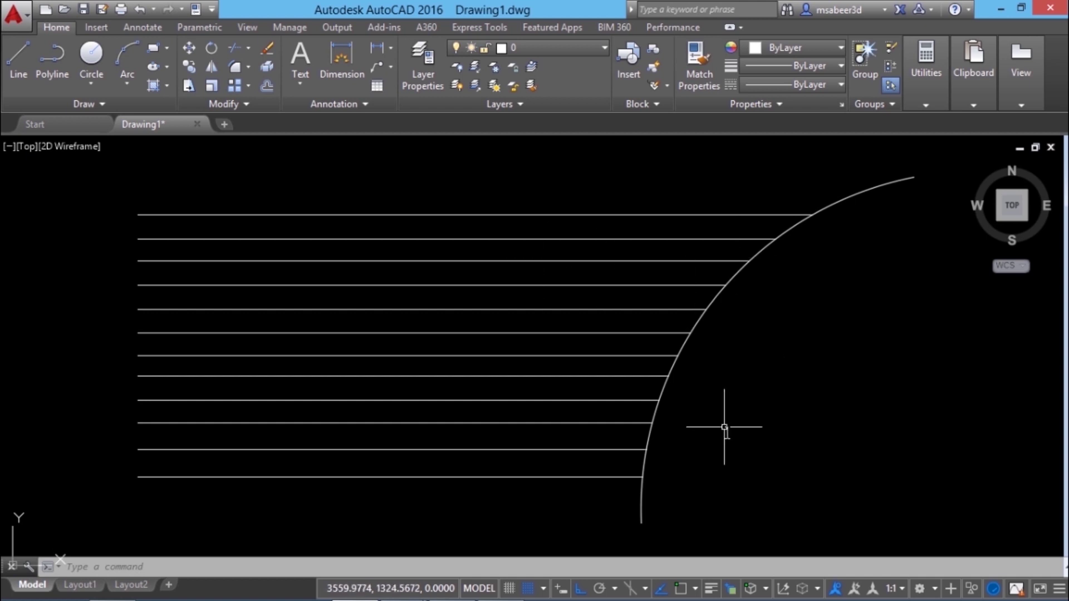
left_click(310, 161)
left_click(252, 49)
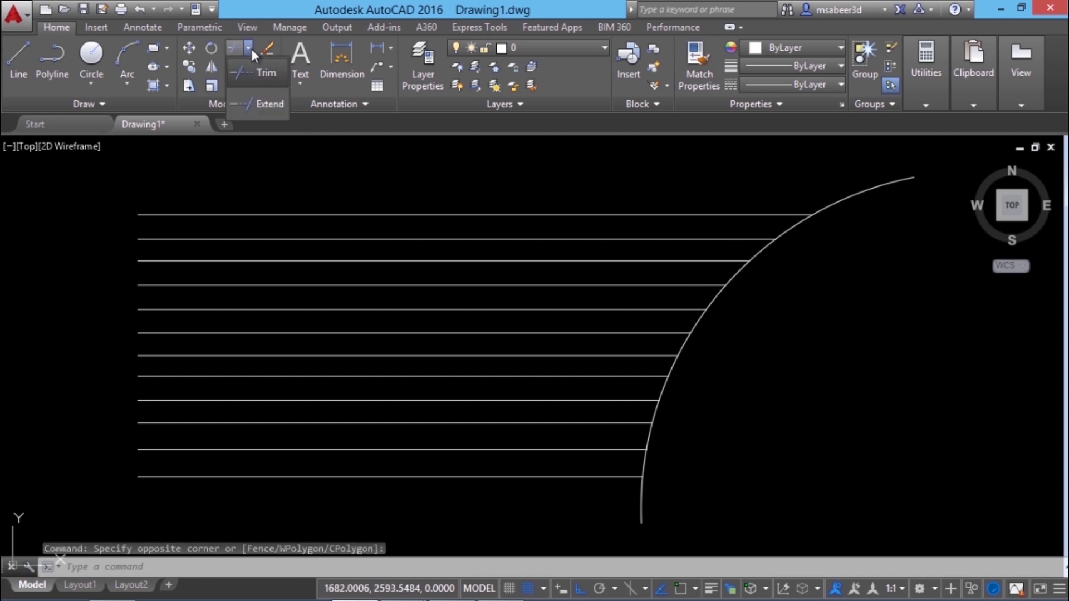
left_click(745, 444)
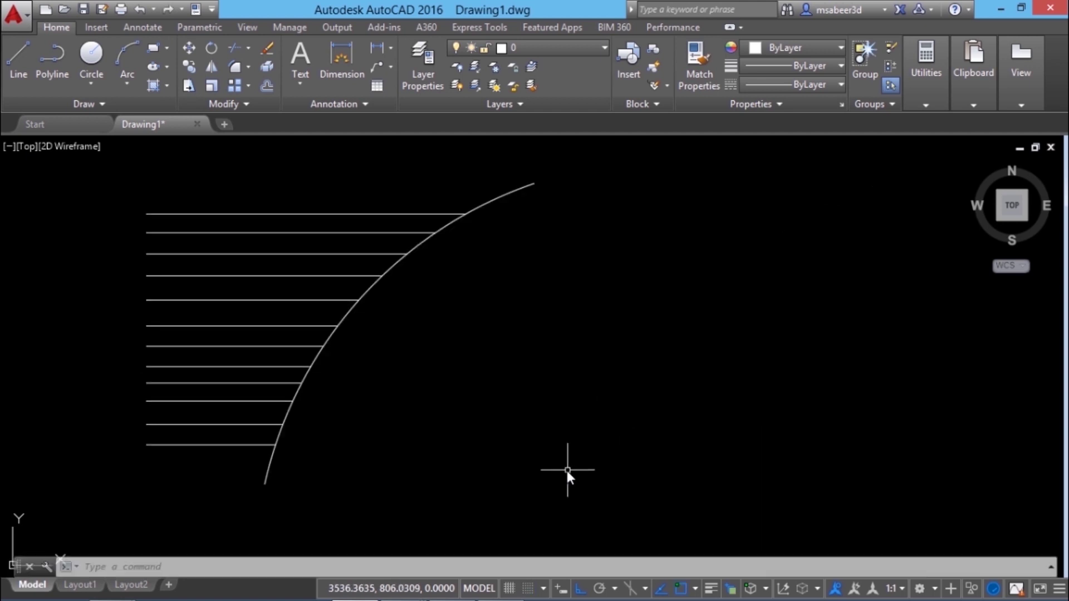
Erase all the horizontal lines and the arc, selecting them with a crossing window
left_click(539, 490)
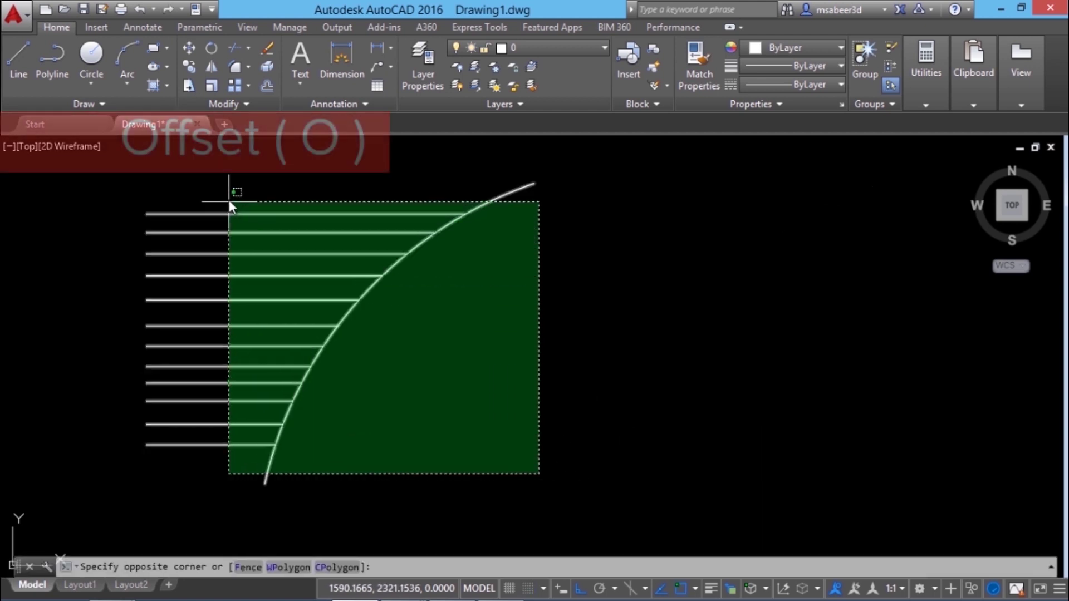
left_click(226, 192)
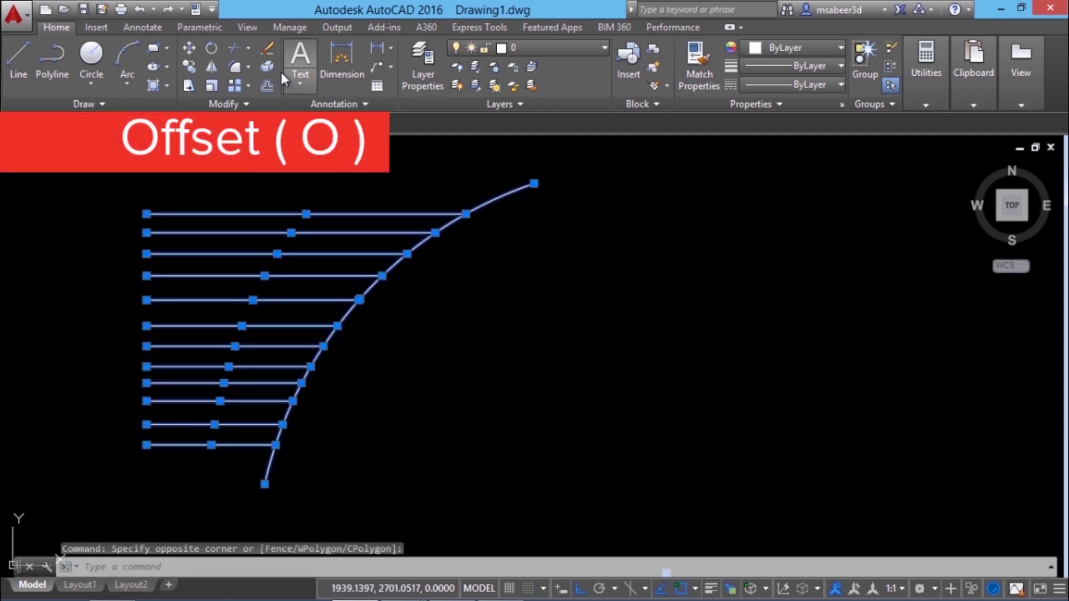
left_click(267, 48)
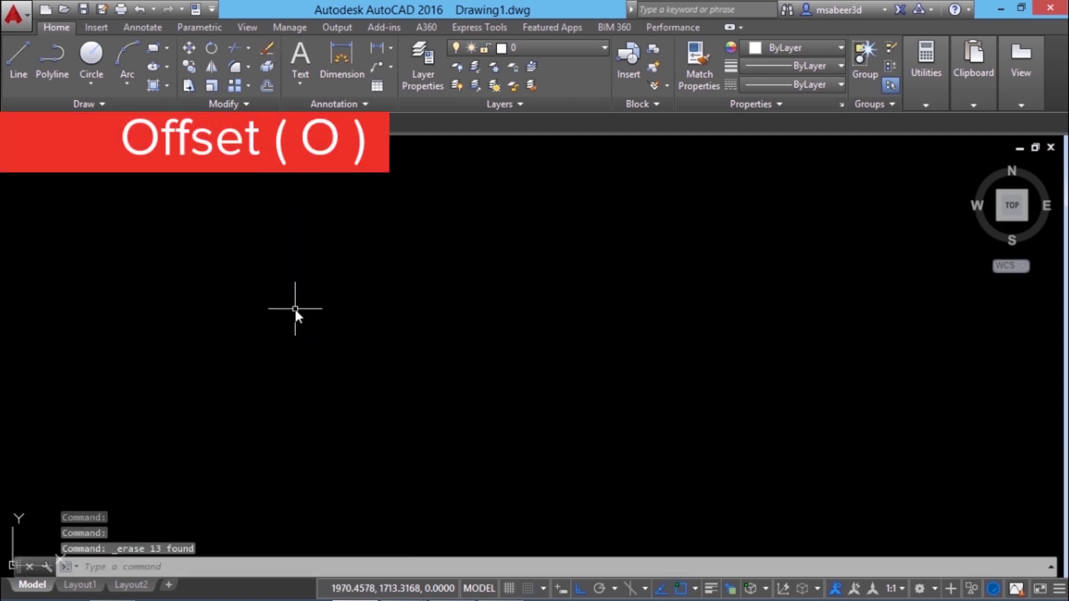
Draw a single-segment diagonal polyline rising to the upper right, with Ortho off
left_click(18, 59)
key("Escape")
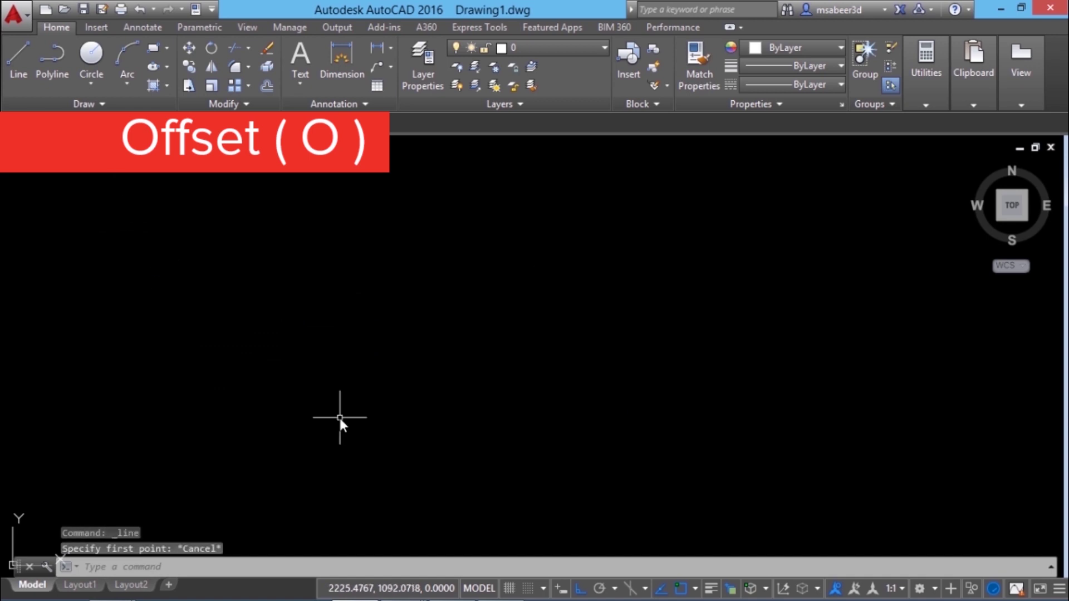
left_click(37, 69)
left_click(255, 414)
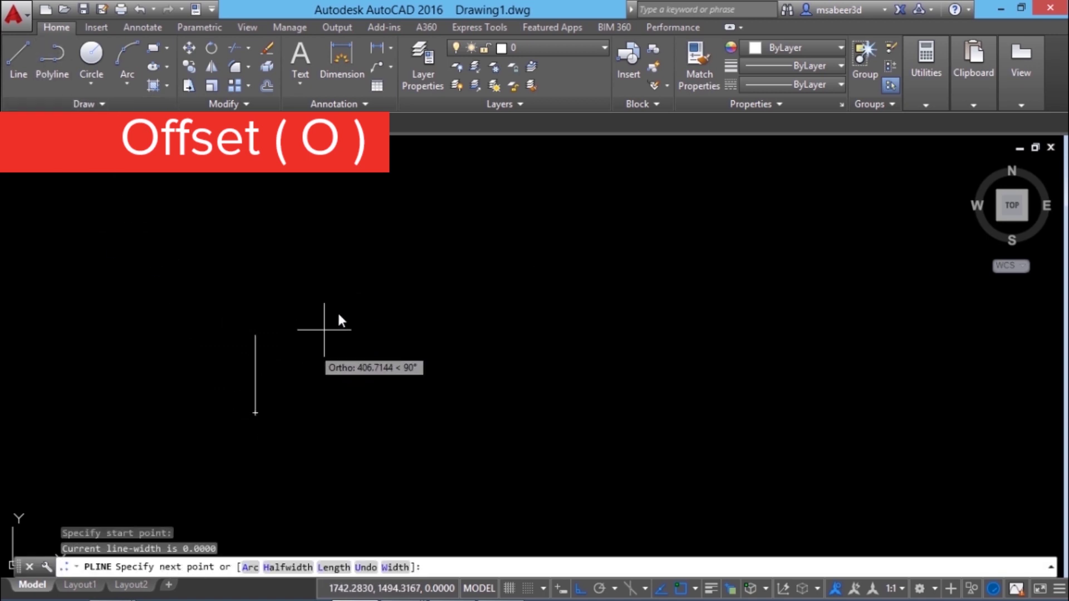
key("F8")
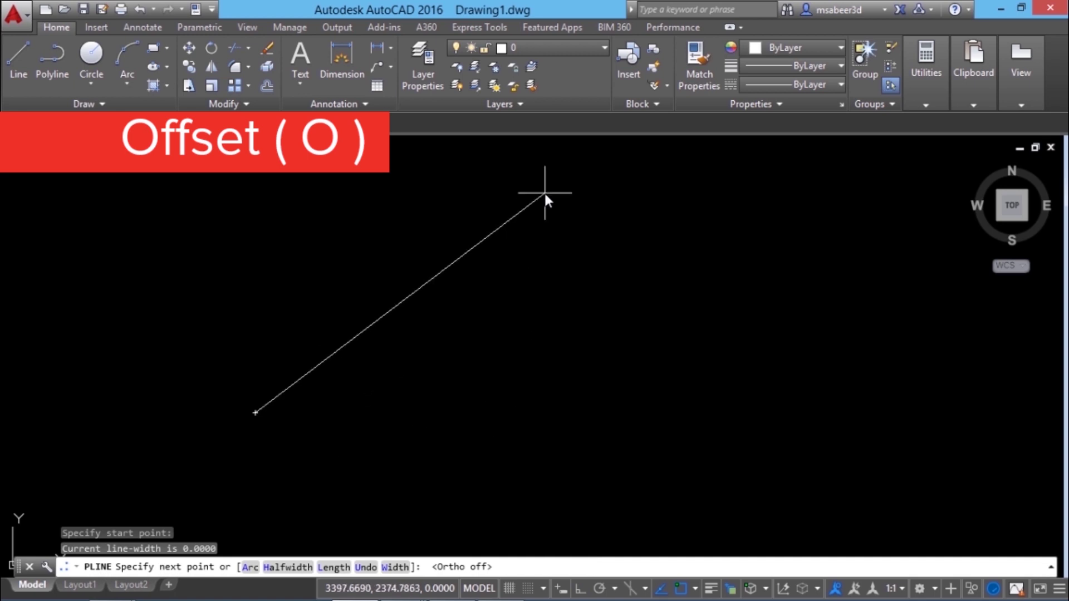
left_click(545, 193)
key("Return")
Draw a three-point arc to the right of the diagonal line, bulging toward the left
left_click(126, 83)
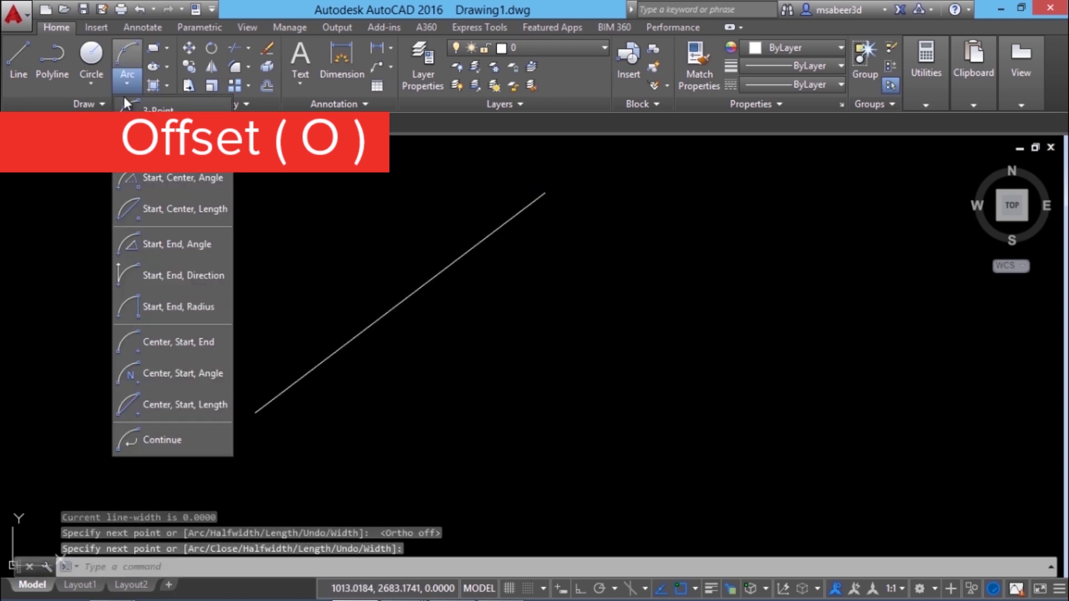
left_click(159, 111)
left_click(591, 490)
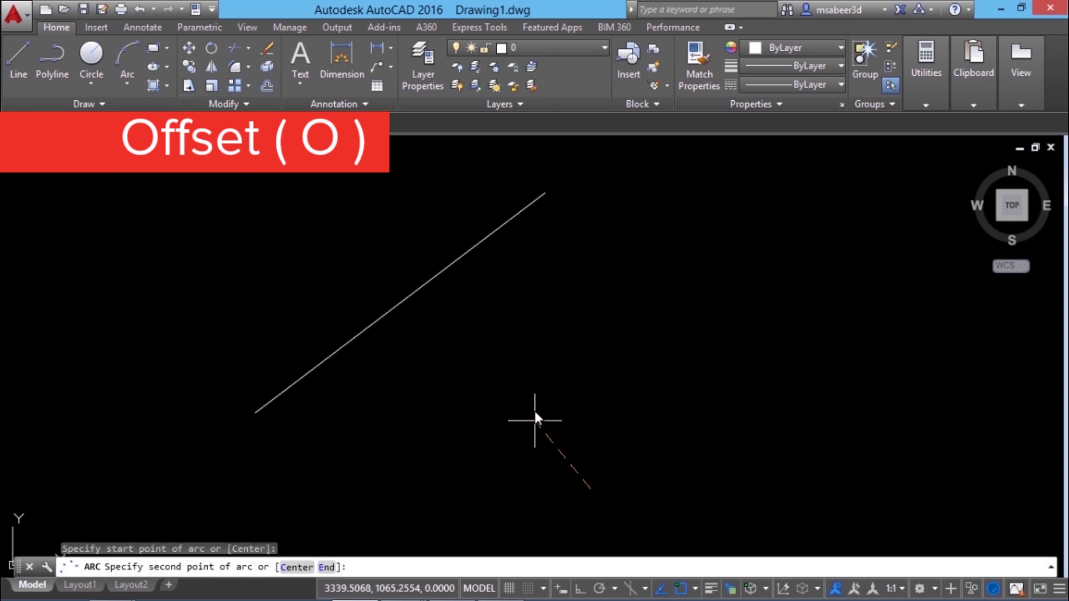
left_click(535, 411)
left_click(722, 250)
Draw a circle by centre and radius to the lower right of the arc
left_click(91, 83)
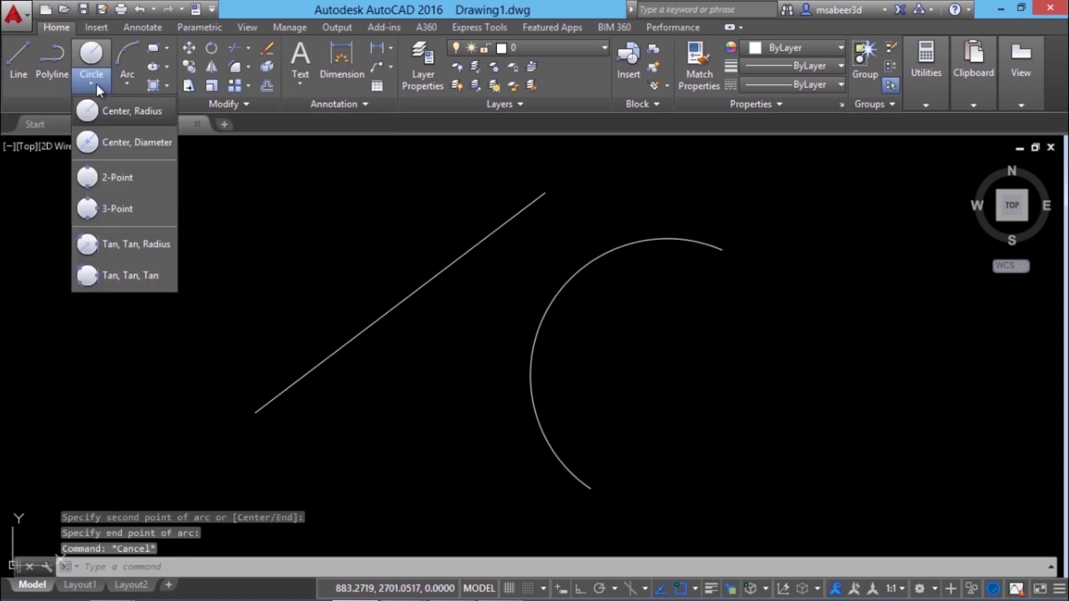
left_click(96, 86)
left_click(96, 85)
left_click(132, 118)
left_click(812, 411)
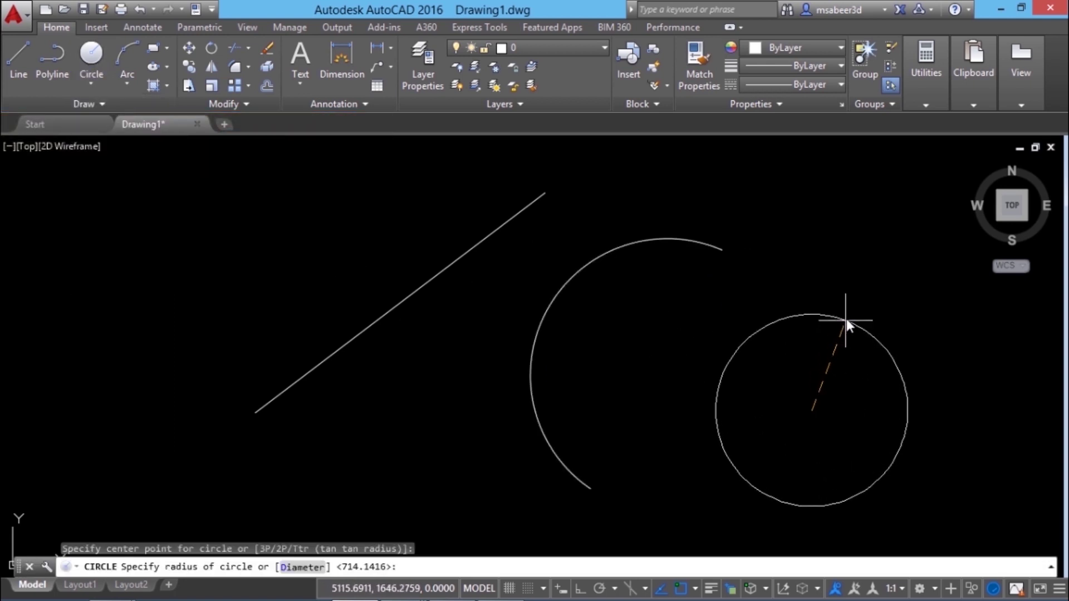
left_click(847, 316)
key("Escape")
Offset the diagonal line by 120 to both sides, first to the lower right, then to the upper left
left_click(267, 85)
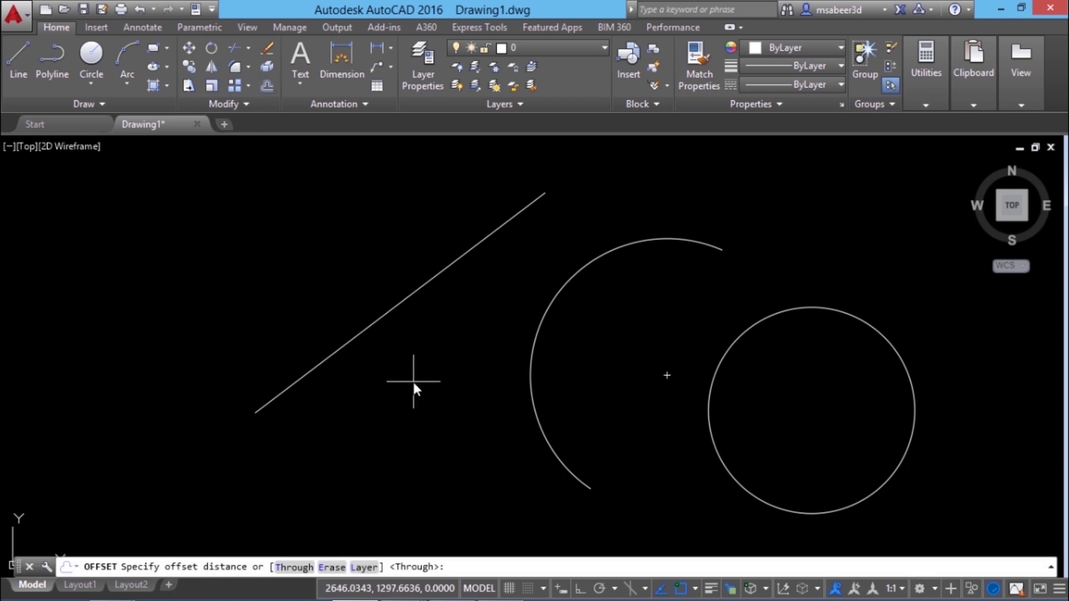
type("120")
key("Return")
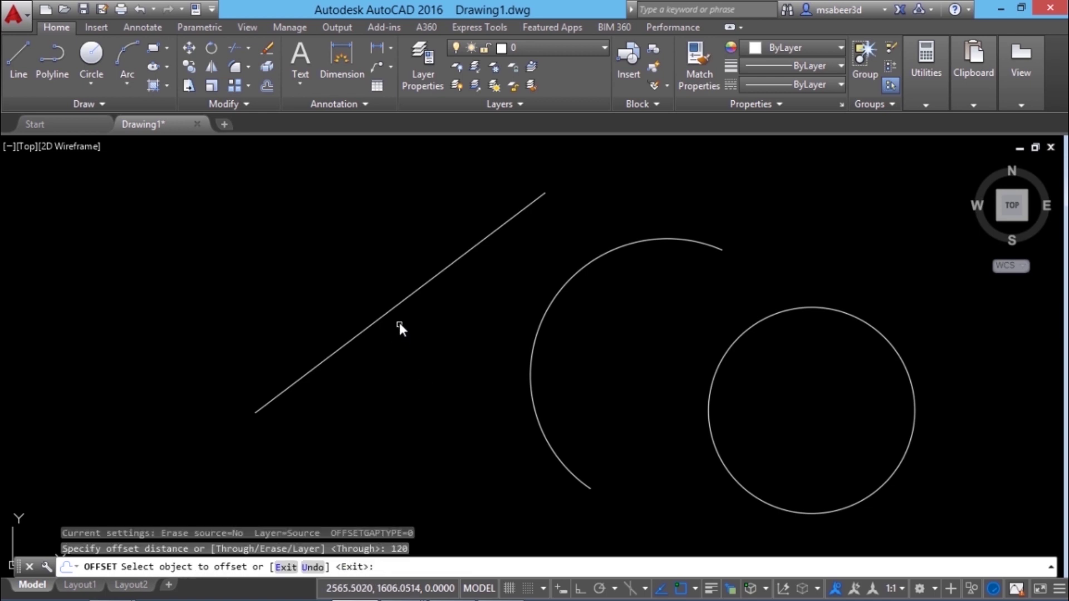
left_click(401, 305)
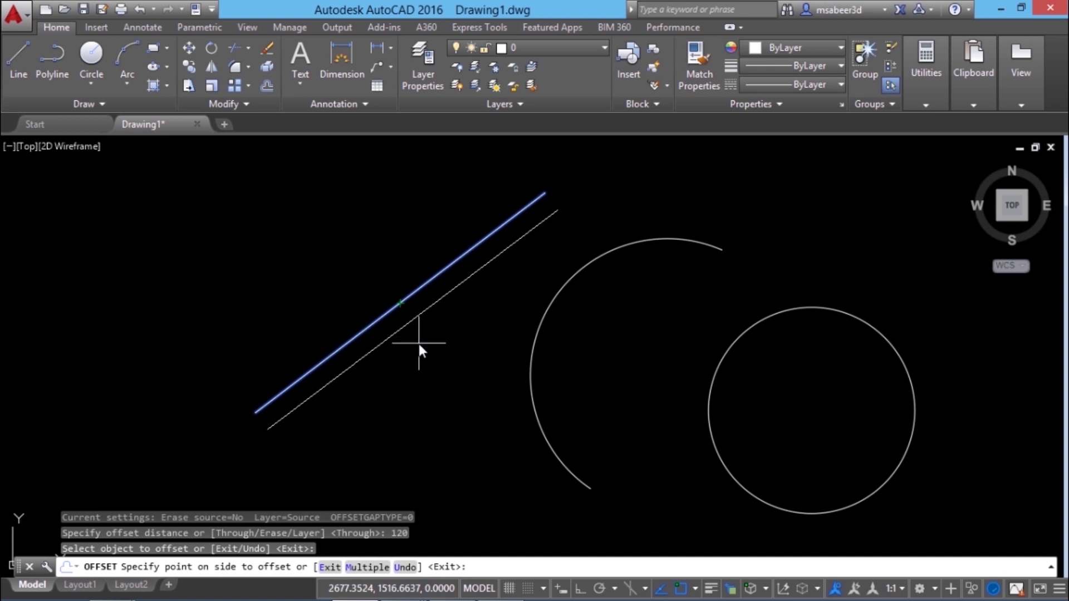
left_click(419, 343)
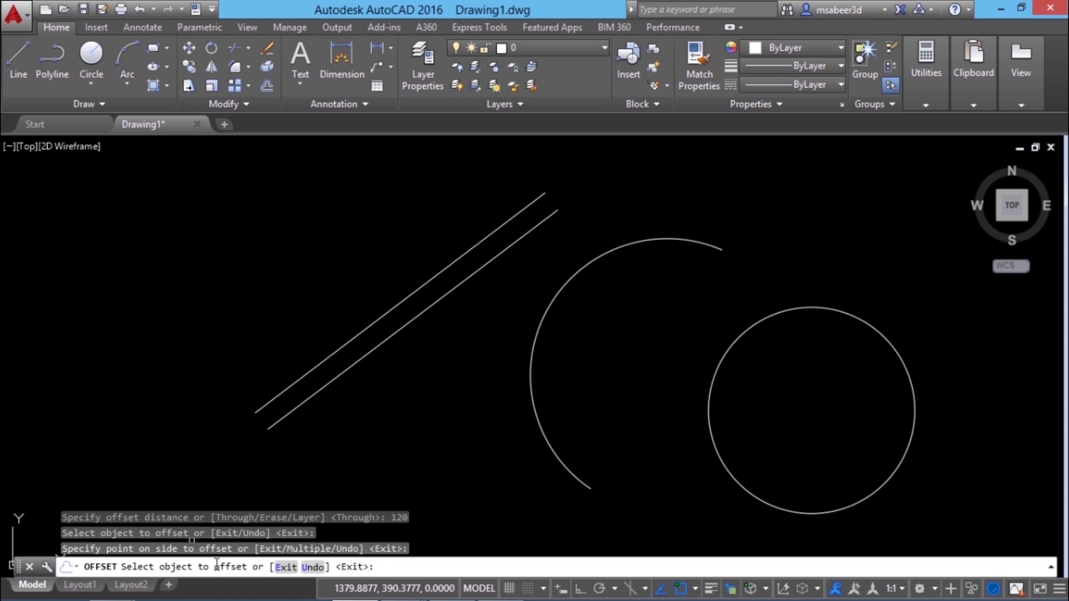
left_click(340, 349)
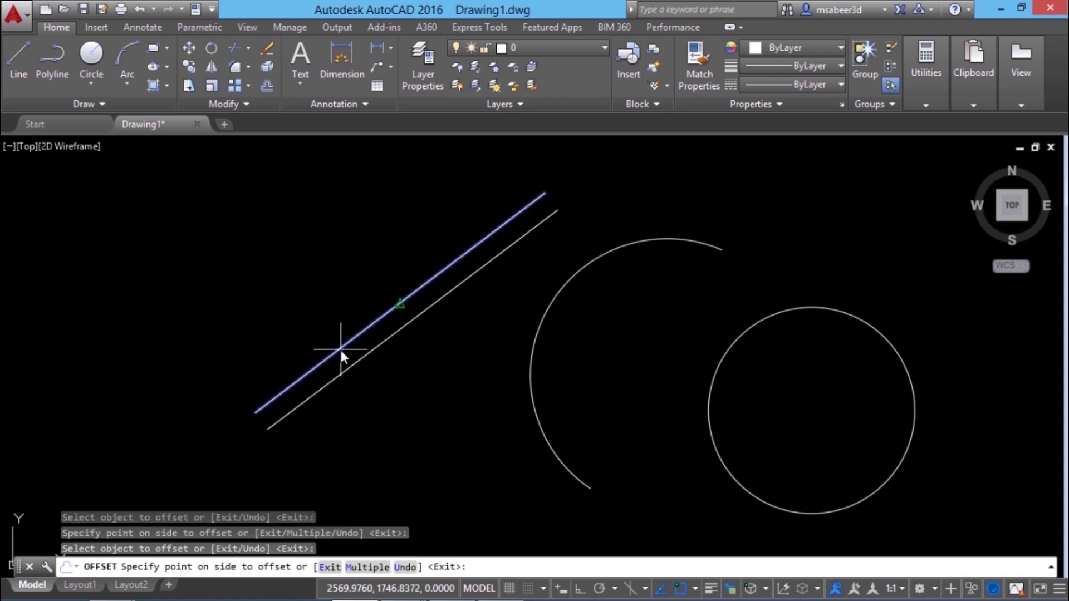
left_click(312, 278)
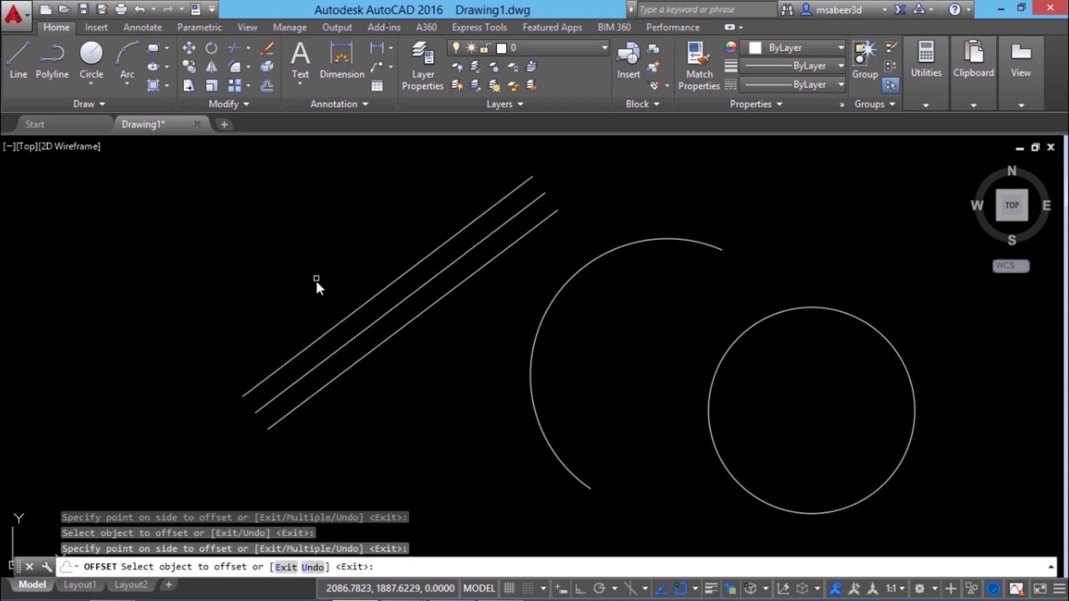
Offset the arc inward by the same distance of 120
left_click(530, 377)
left_click(567, 373)
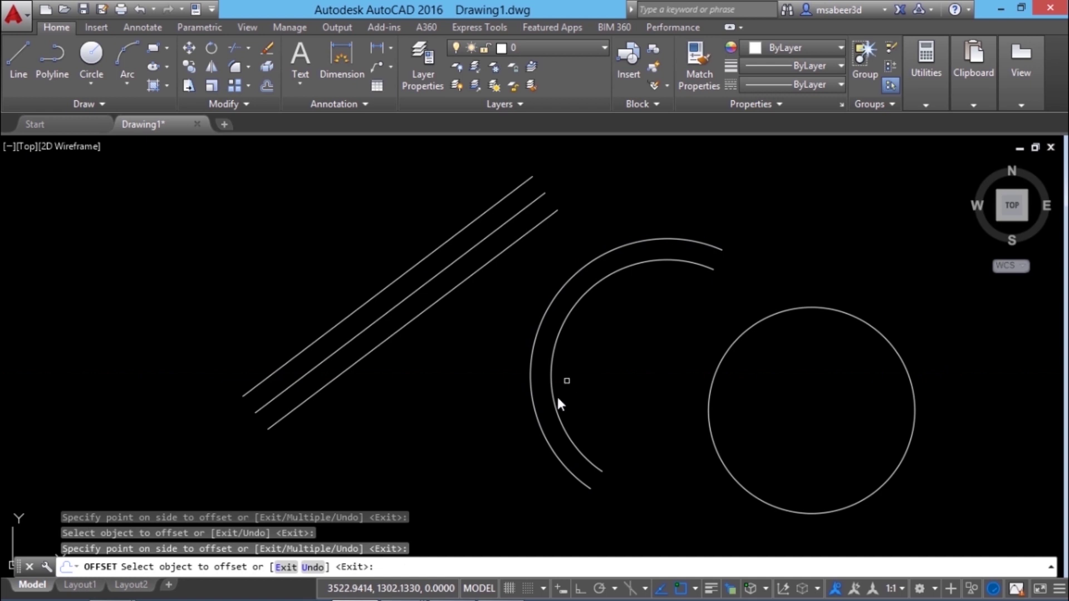
Offset the original arc outward by 120, and offset the circle by 120 both inward and outward
left_click(534, 413)
left_click(470, 420)
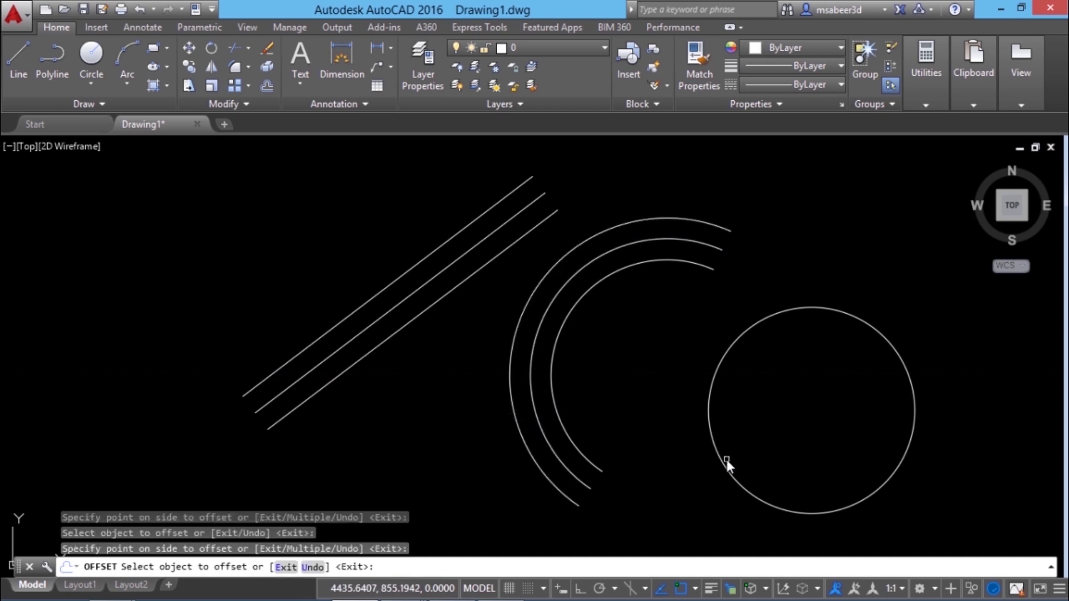
left_click(726, 466)
left_click(767, 421)
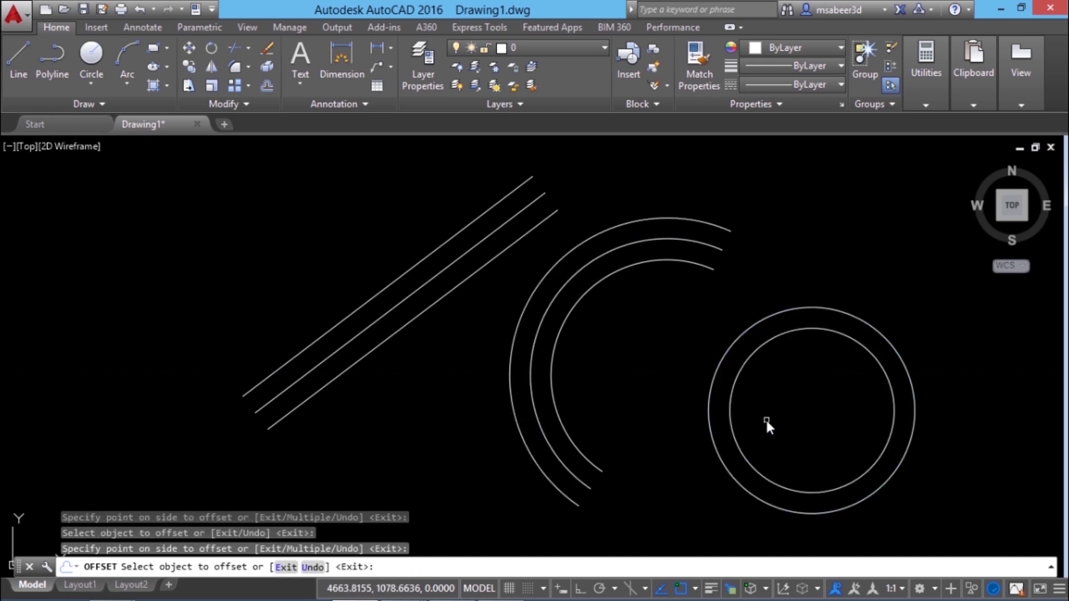
left_click(739, 486)
left_click(668, 495)
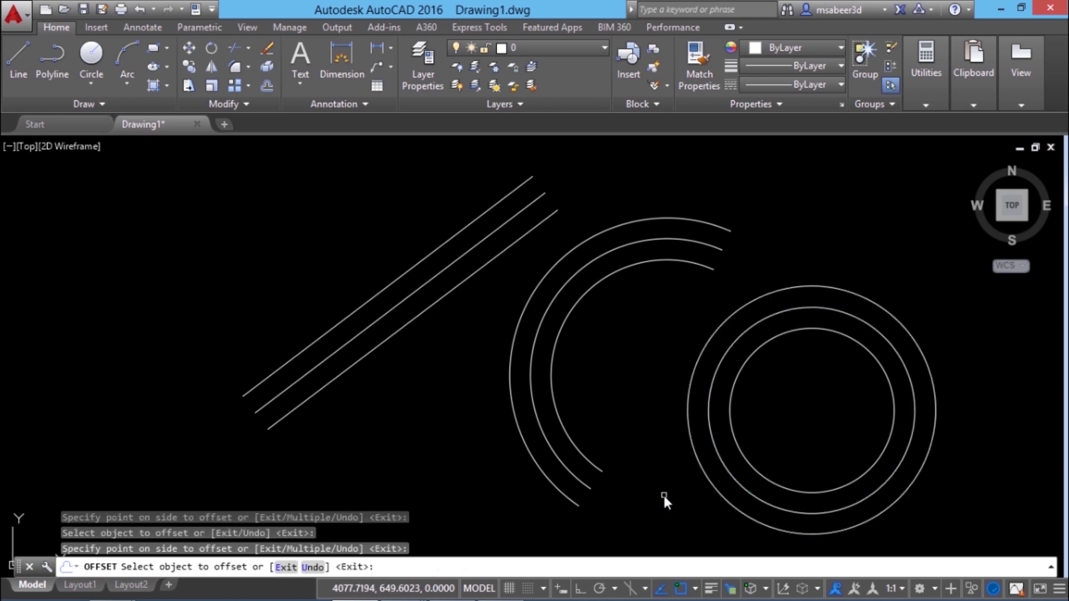
Add two more concentric circles by offsetting the outermost circle outward by 120 each time
left_click(710, 485)
left_click(690, 468)
left_click(672, 449)
left_click(630, 414)
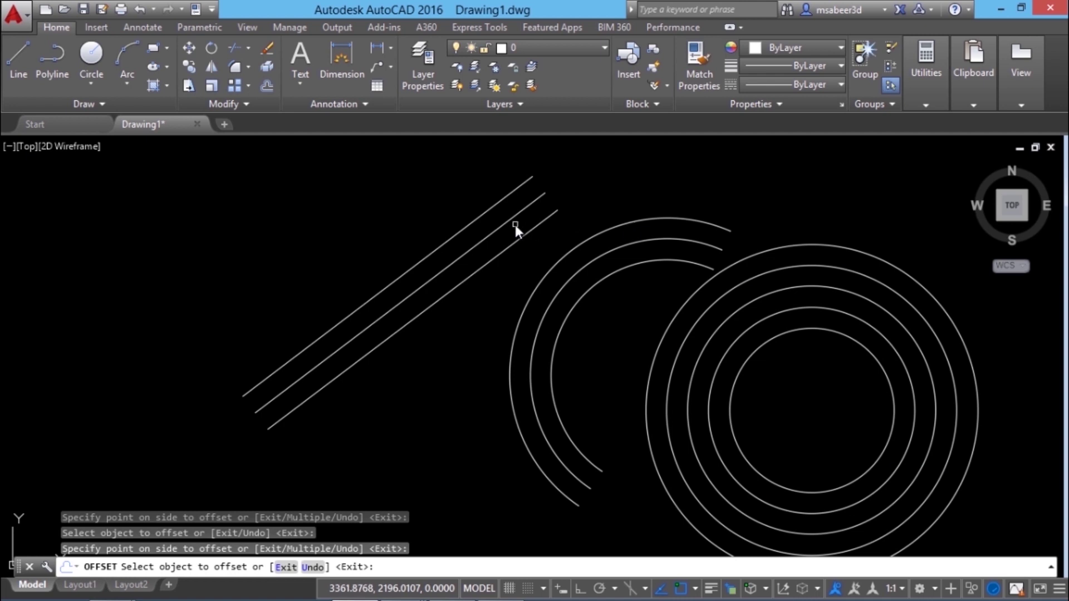
key("Return")
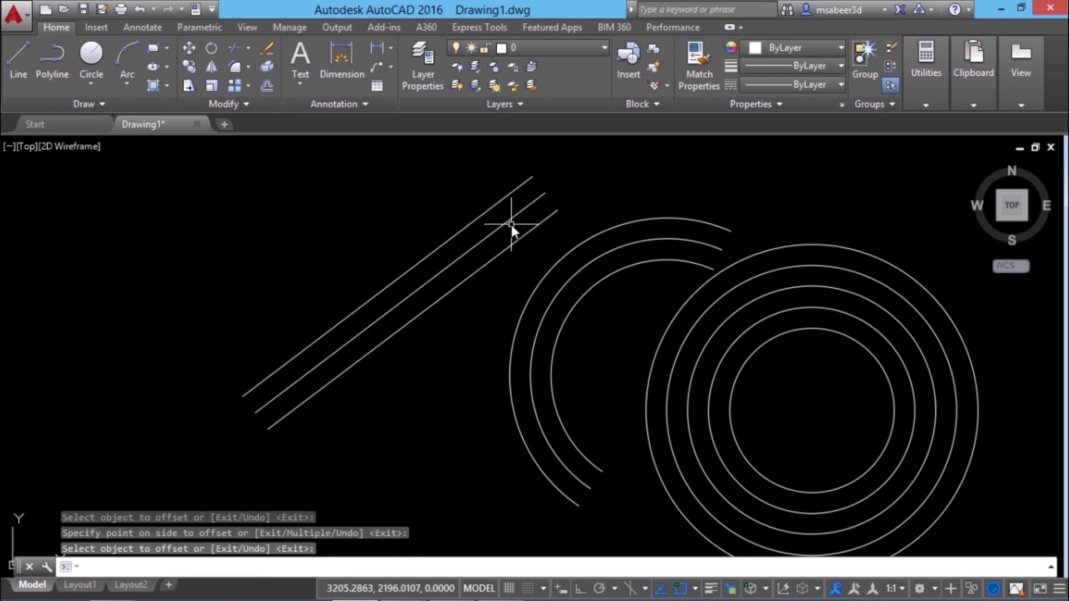
Offset the uppermost of the three diagonal lines by 200 to the upper left
key("Return")
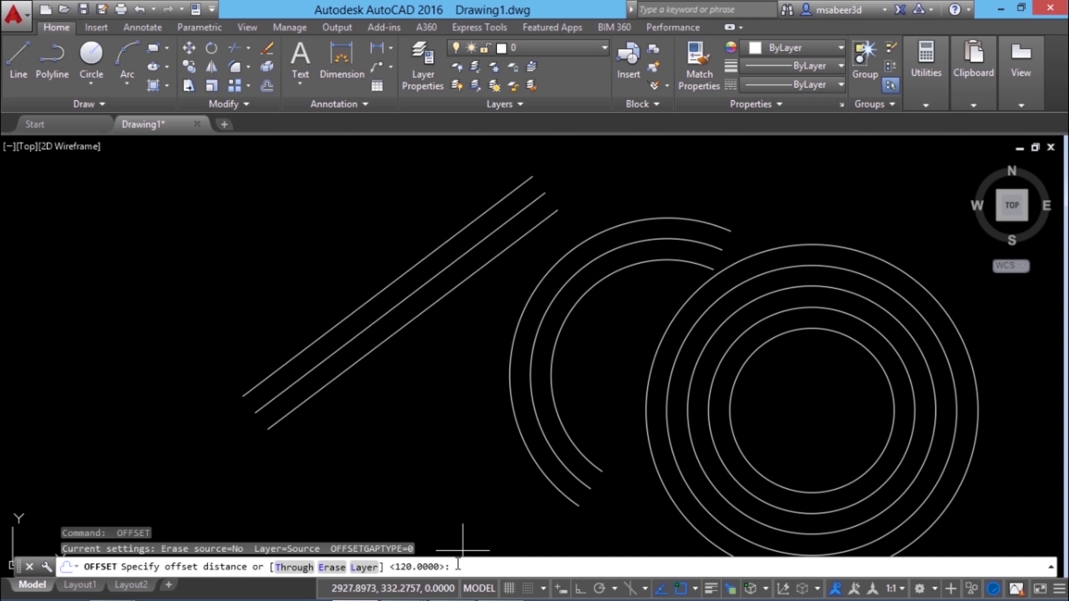
type("200")
key("Return")
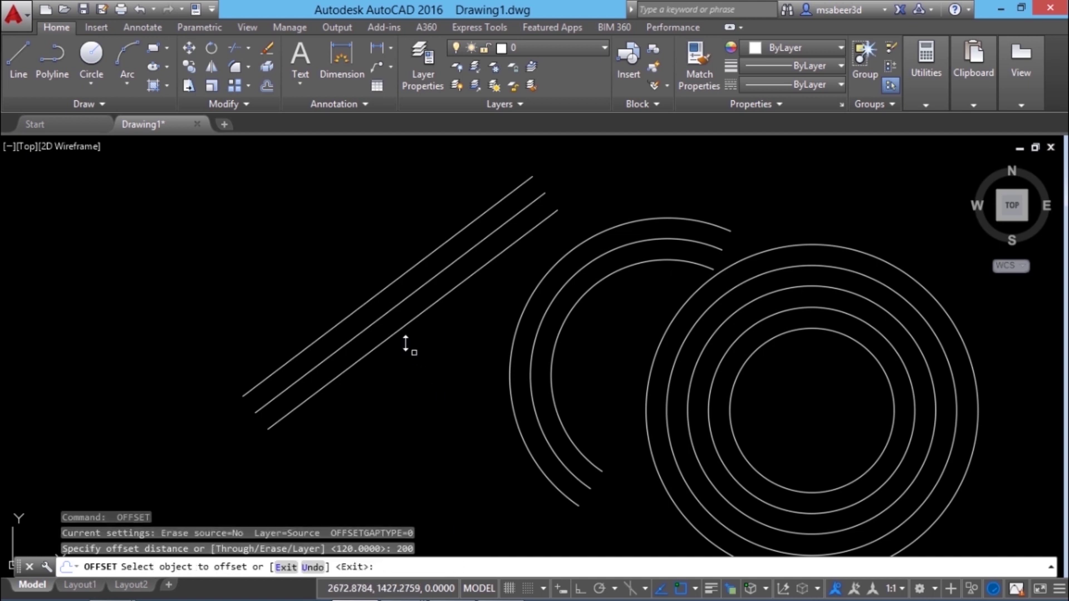
left_click(386, 287)
left_click(315, 246)
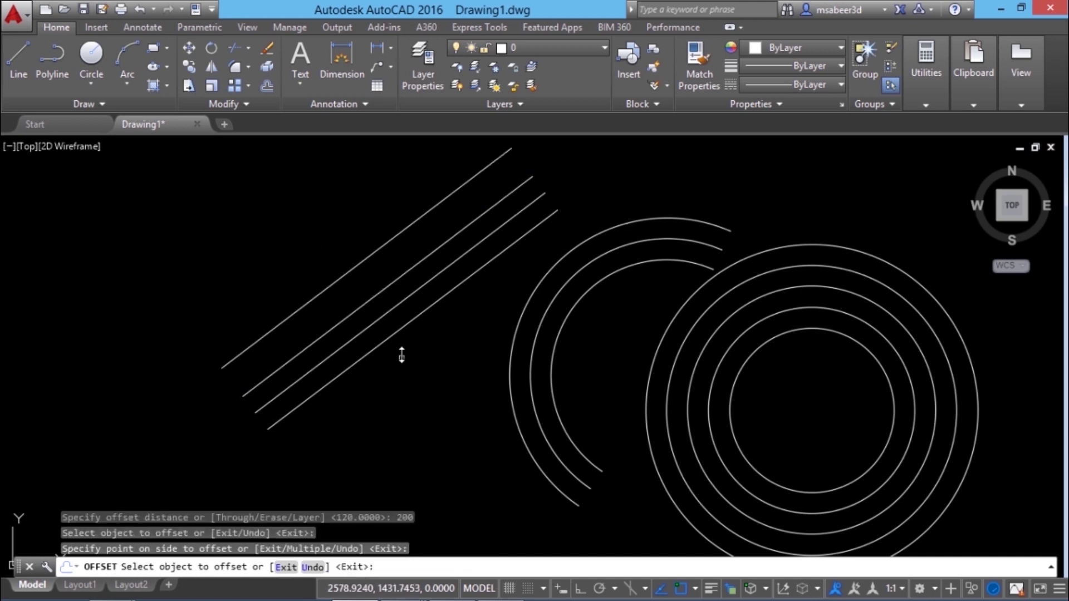
Try to offset the innermost arc inward by 200 and undo that offset
left_click(555, 363)
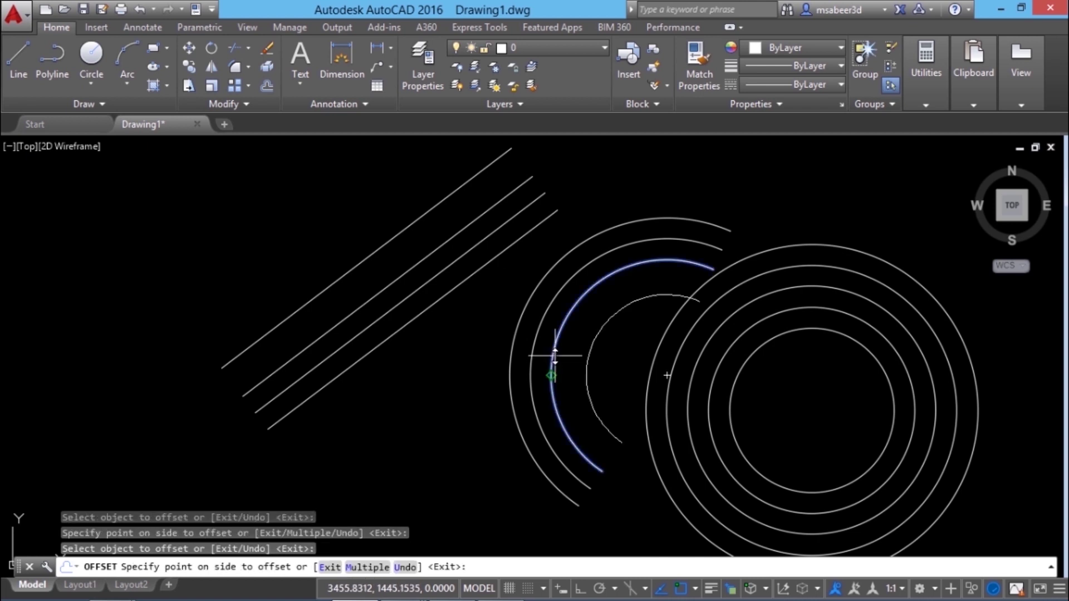
left_click(616, 363)
key("Escape")
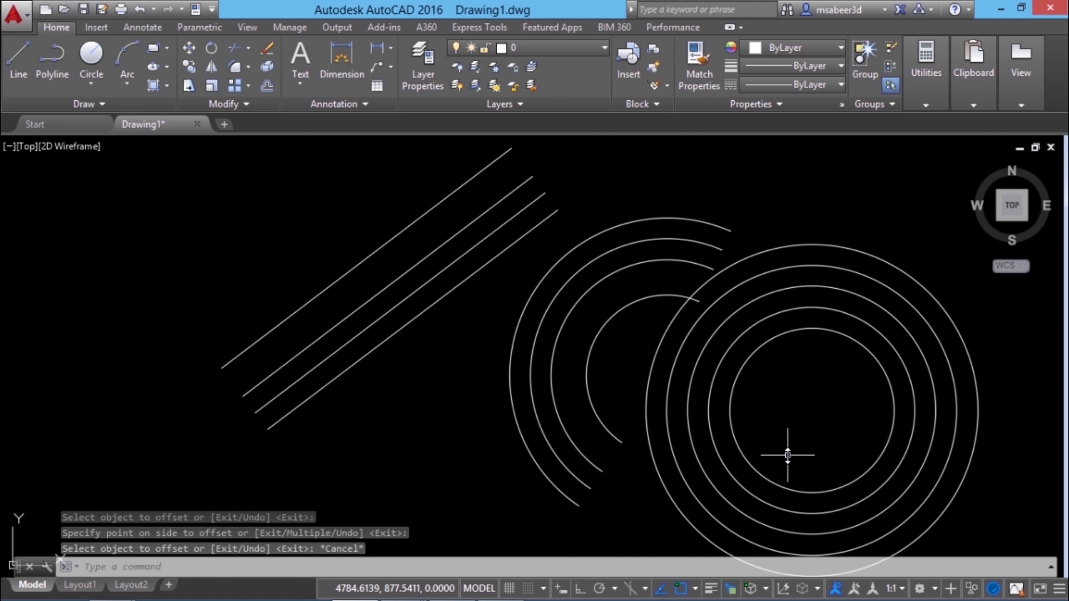
key("ctrl+z")
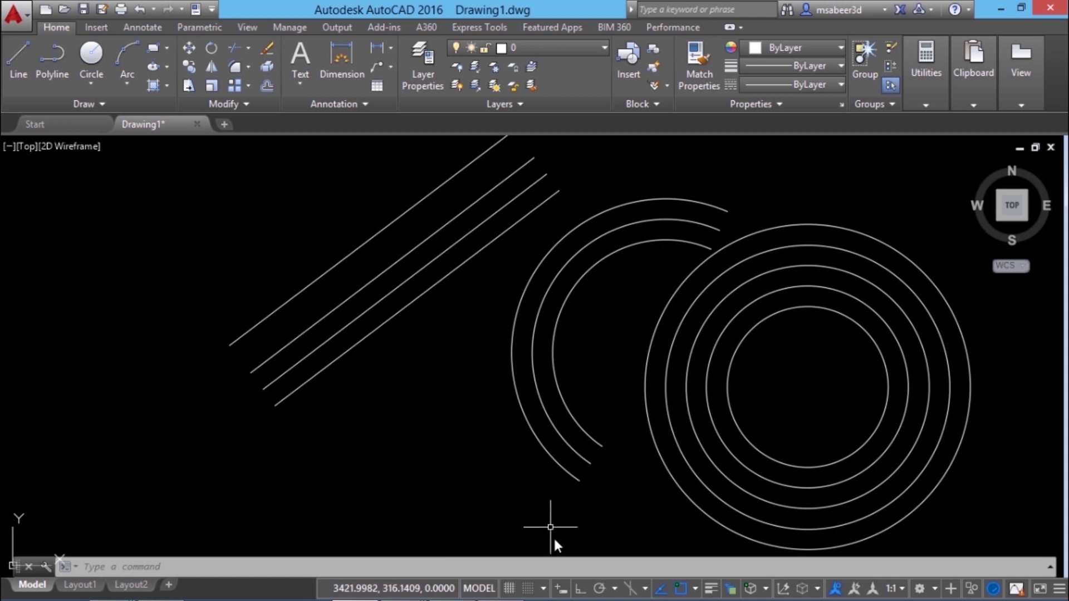
Offset the lowest diagonal line to the lower right, entering 300 as the distance for the new line
left_click(162, 566)
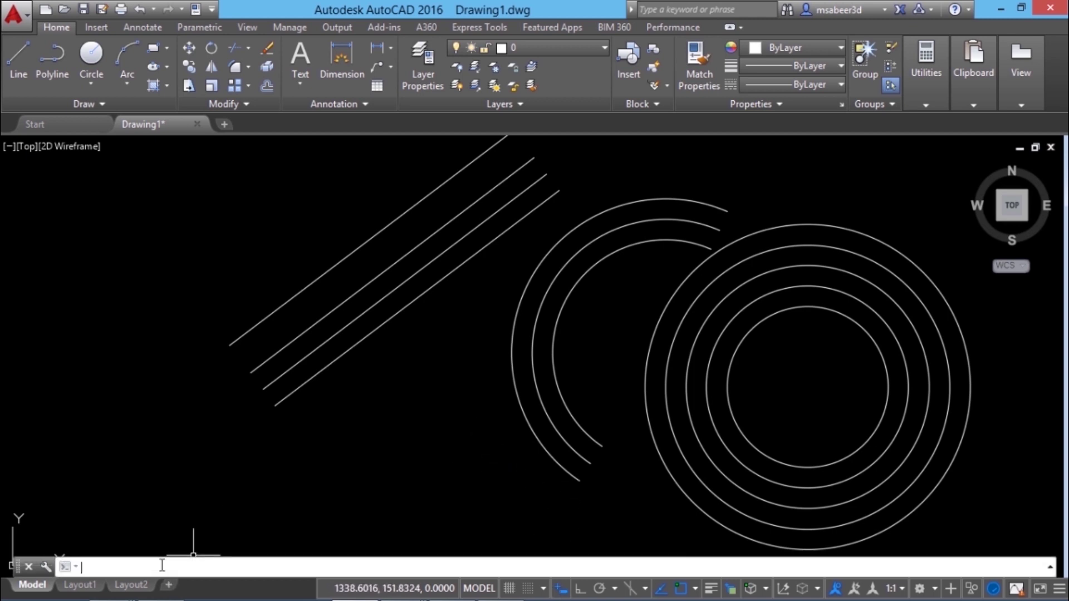
type("o")
key("Return")
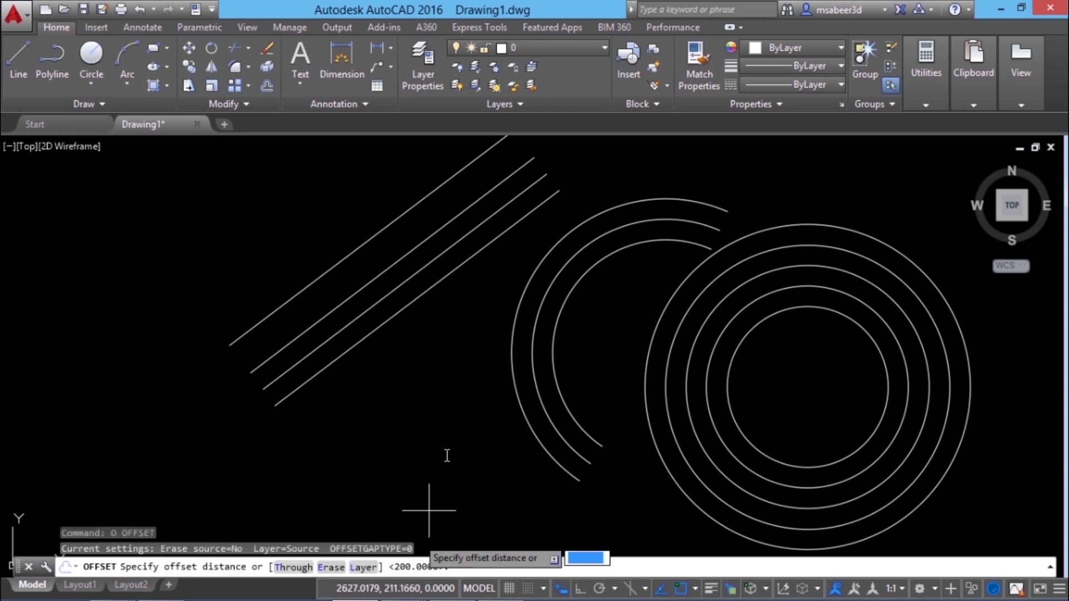
key("Return")
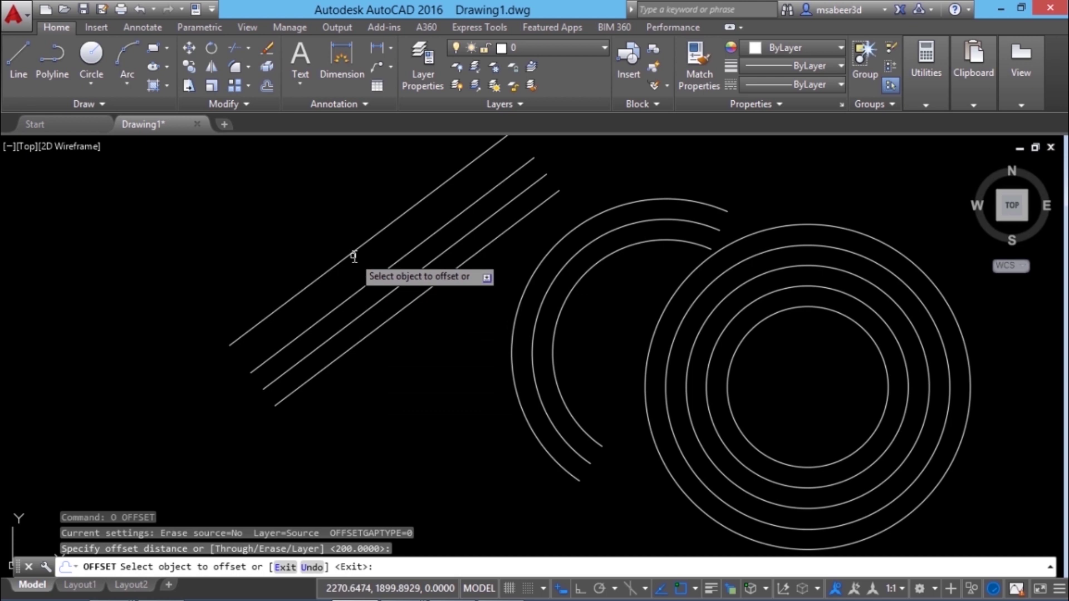
left_click(382, 324)
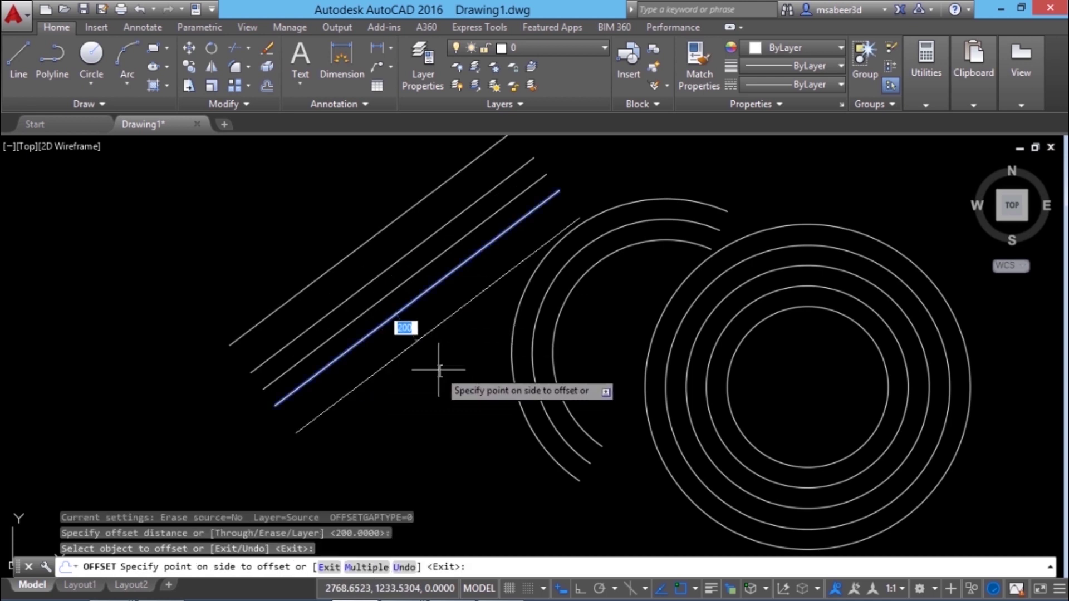
scroll(429, 370, "up", 2)
scroll(432, 420, "up", 2)
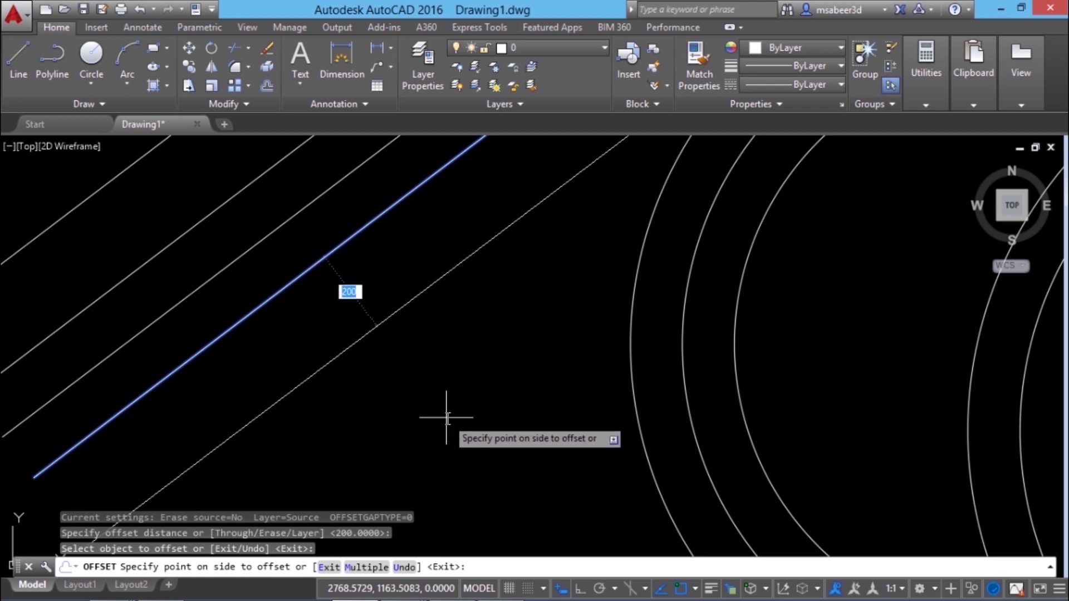
type("300")
key("Return")
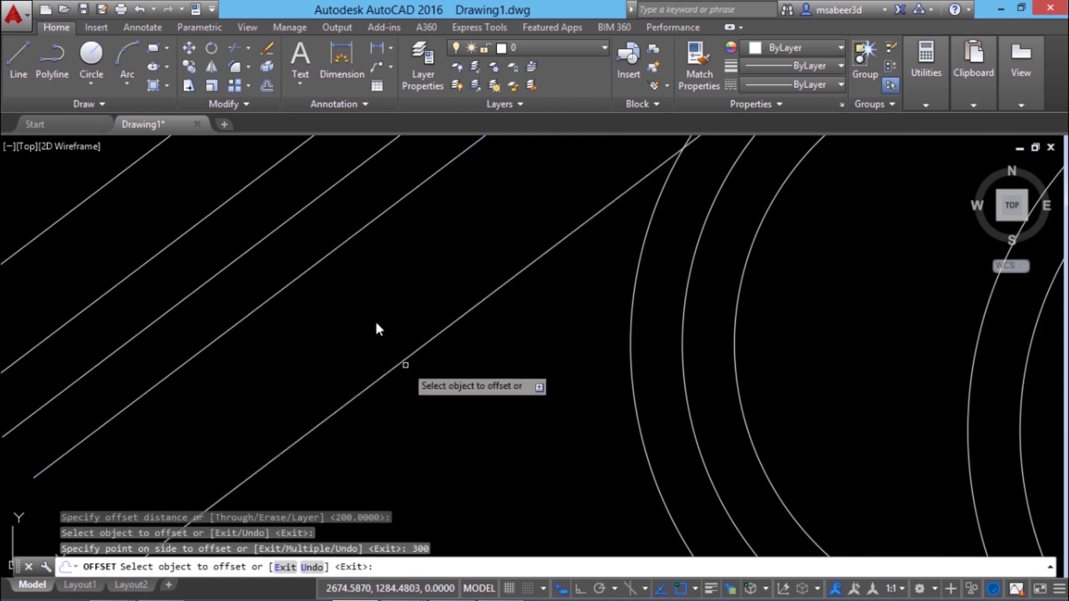
scroll(336, 321, "down", 2)
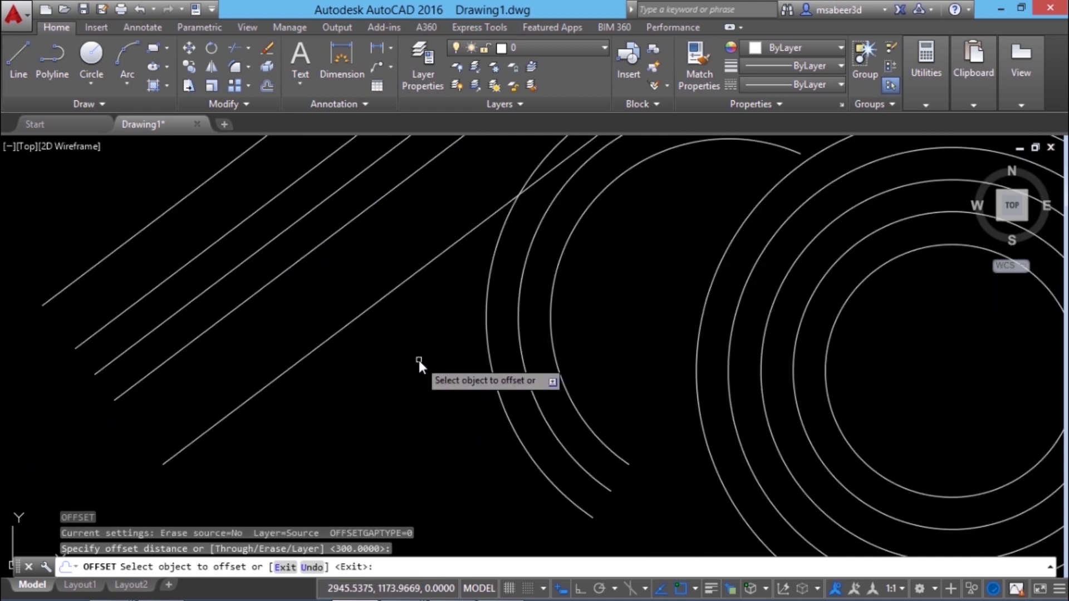
key("Return")
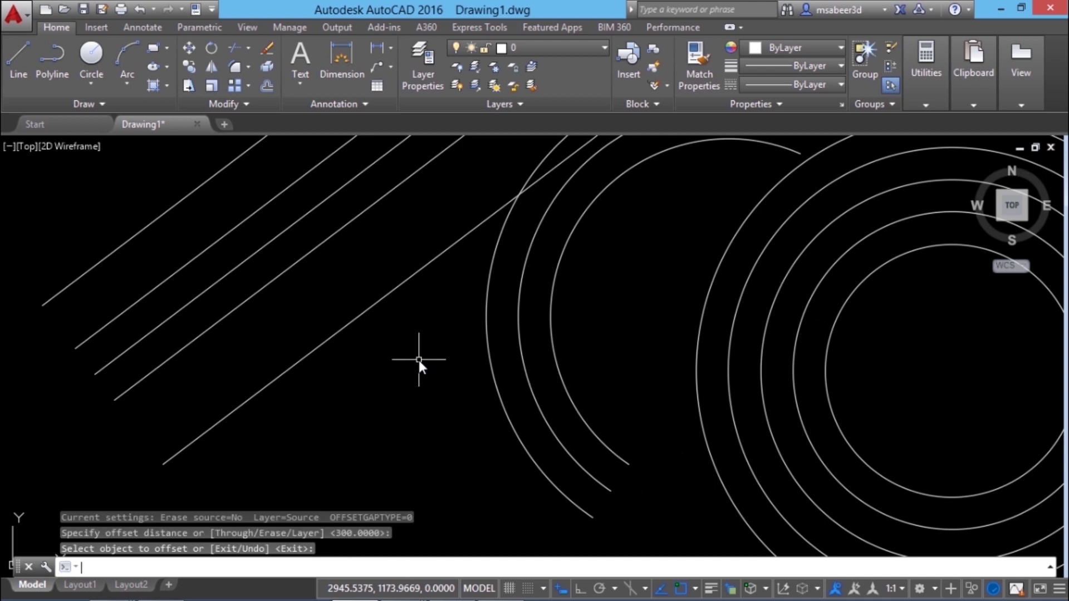
Offset the uppermost diagonal line by 300 to the upper left with the Erase option set to Yes for the source object
key("Return")
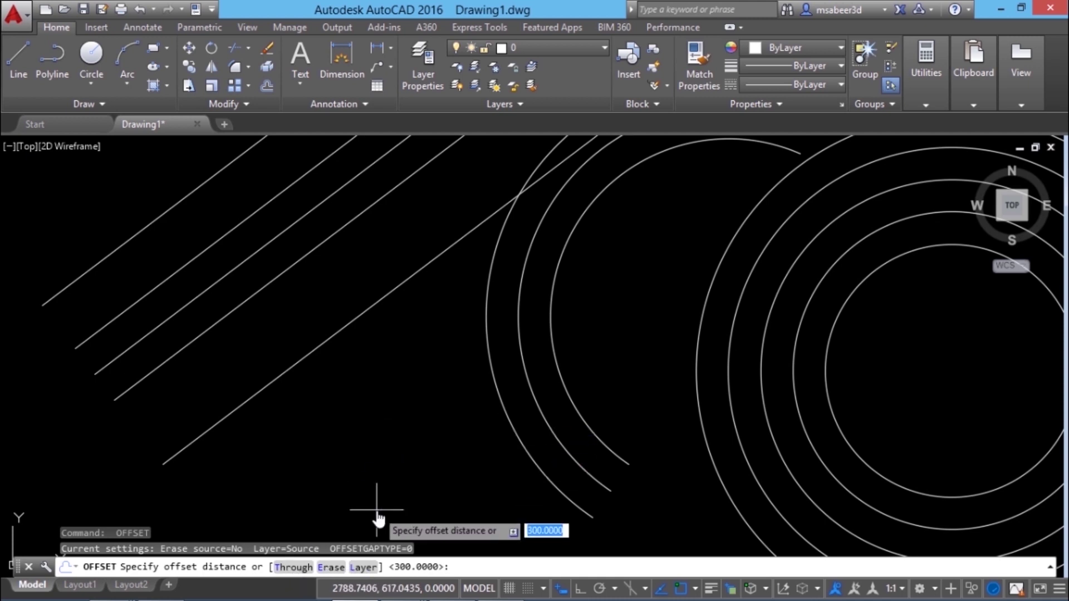
left_click(332, 566)
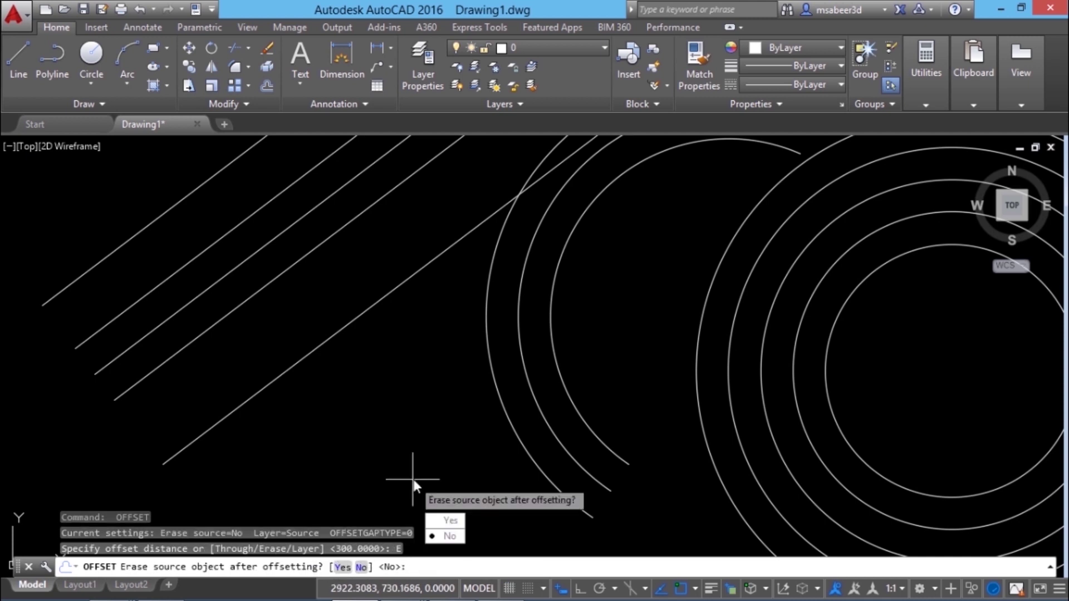
left_click(343, 567)
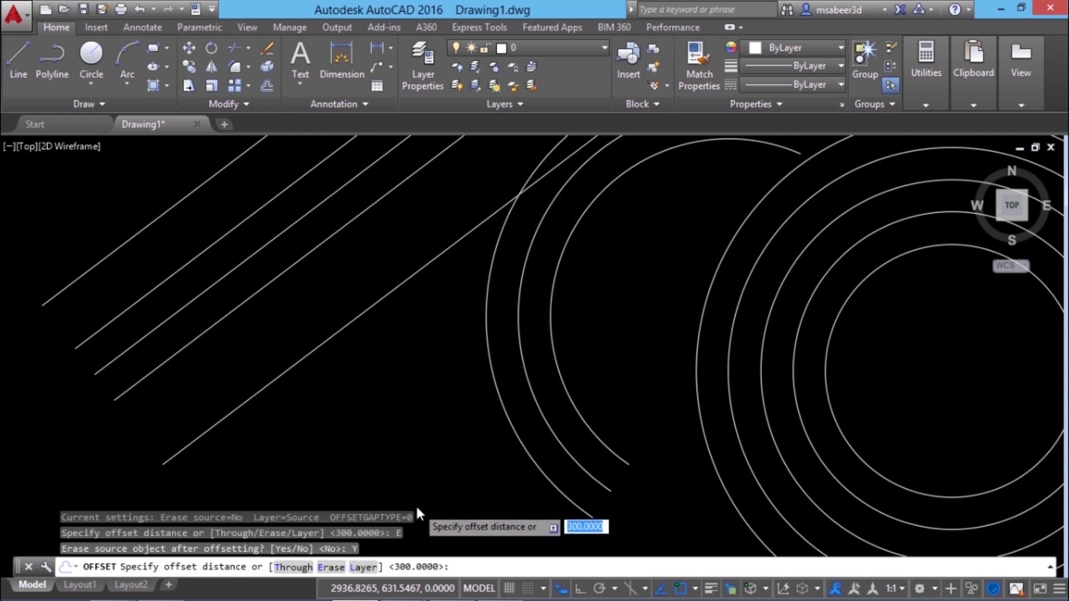
scroll(415, 503, "down", 2)
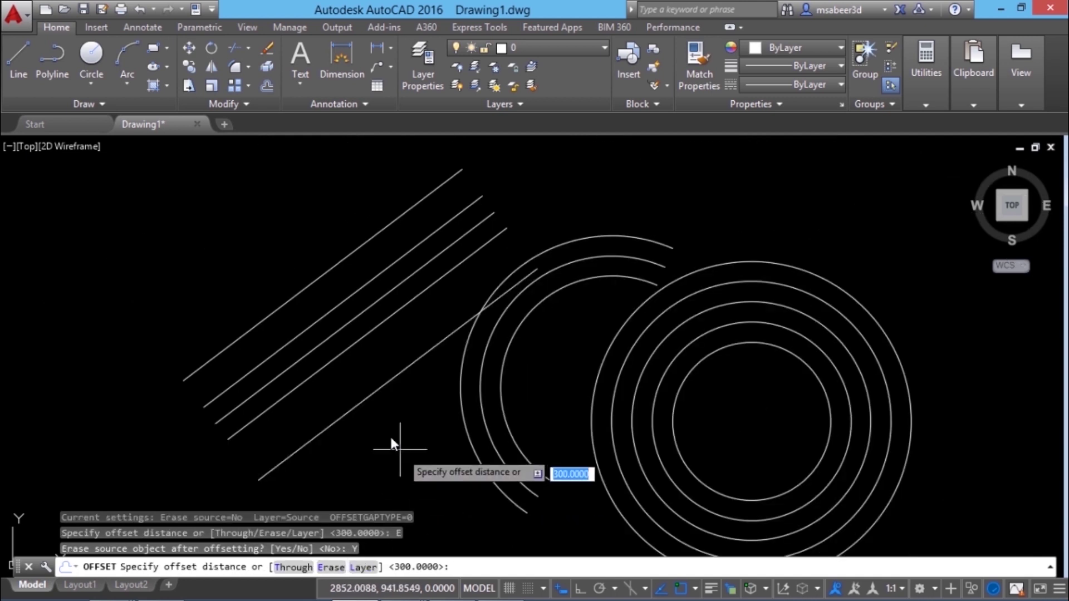
key("Return")
left_click(321, 277)
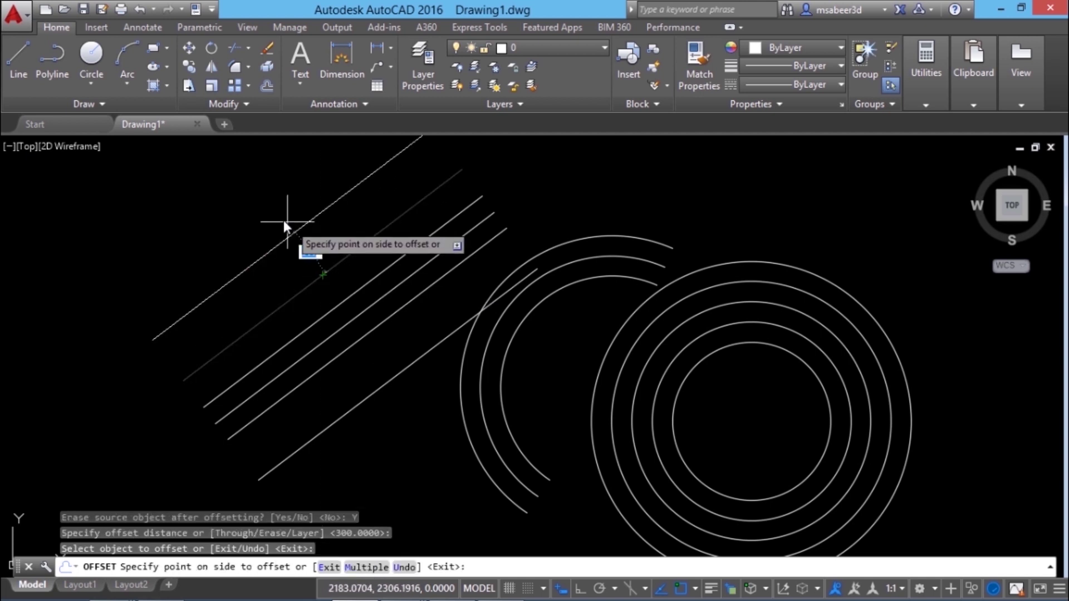
left_click(270, 215)
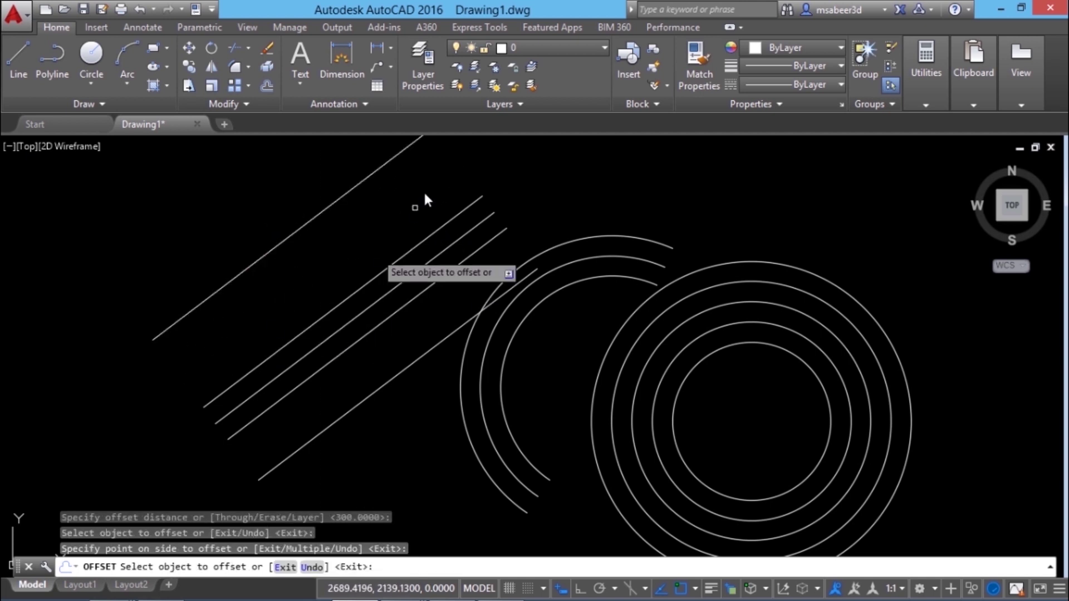
key("Return")
key("Return")
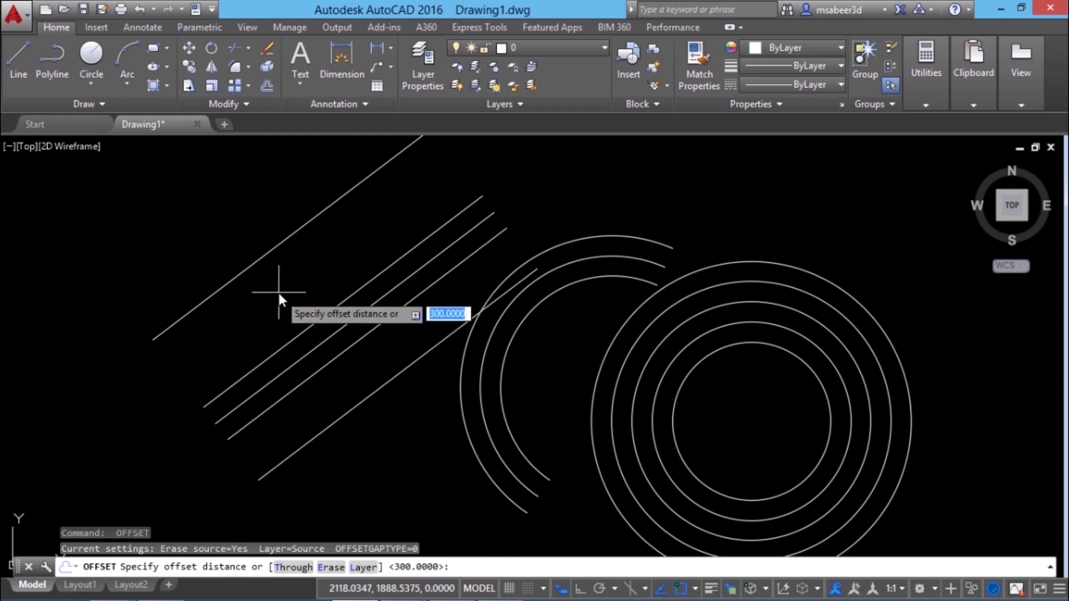
key("Escape")
key("Escape")
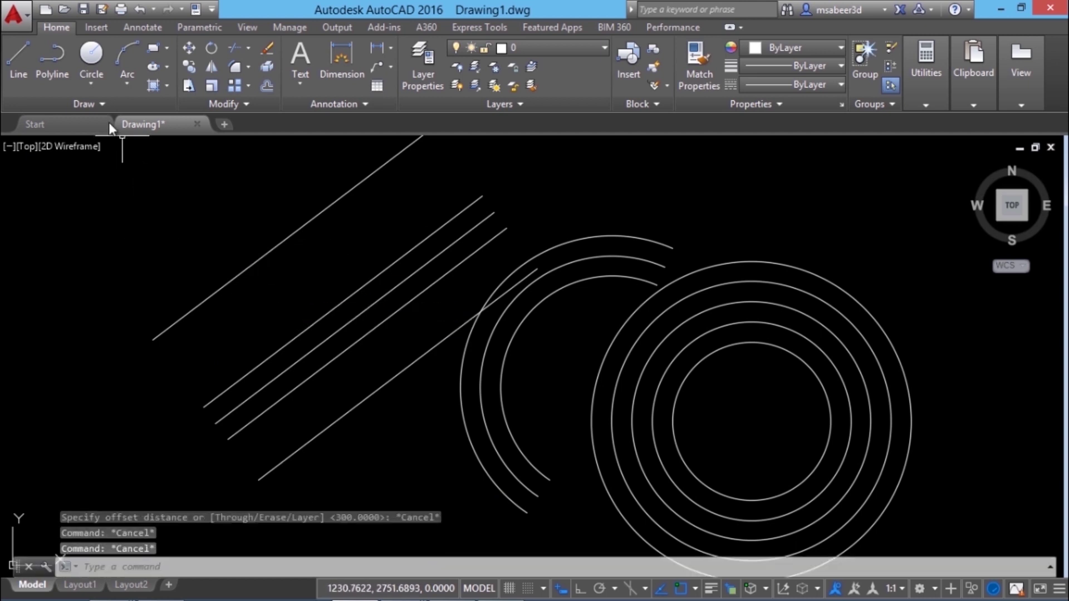
Draw a small, roughly square rectangle to the upper left of the diagonal lines
left_click(167, 48)
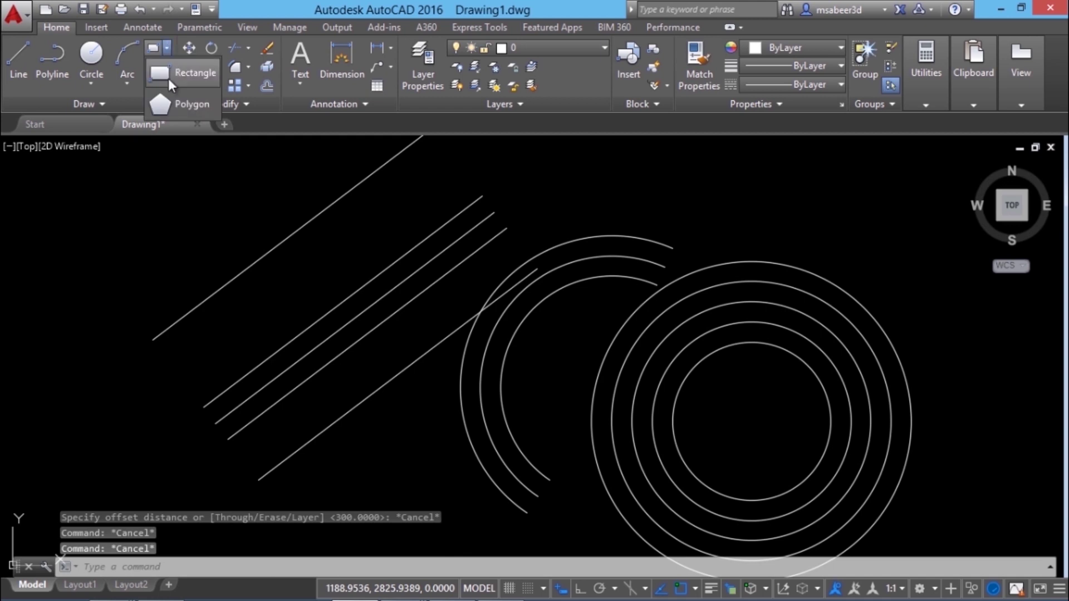
left_click(168, 79)
left_click(75, 165)
left_click(149, 240)
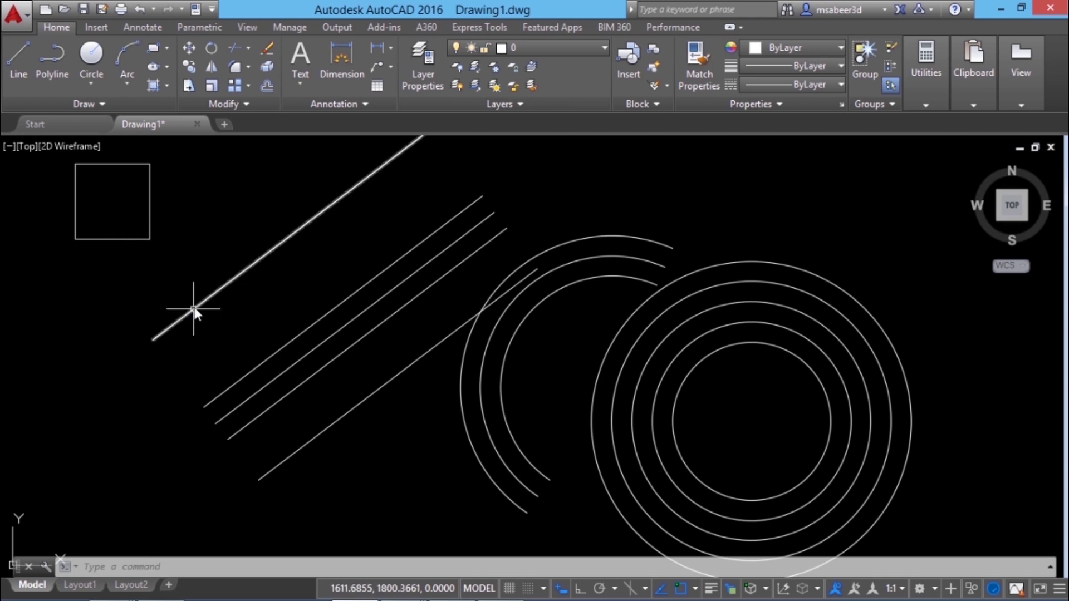
Offset the uppermost diagonal line with the Through option so it passes through the rectangle's lower-right corner
mouse_move(194, 306)
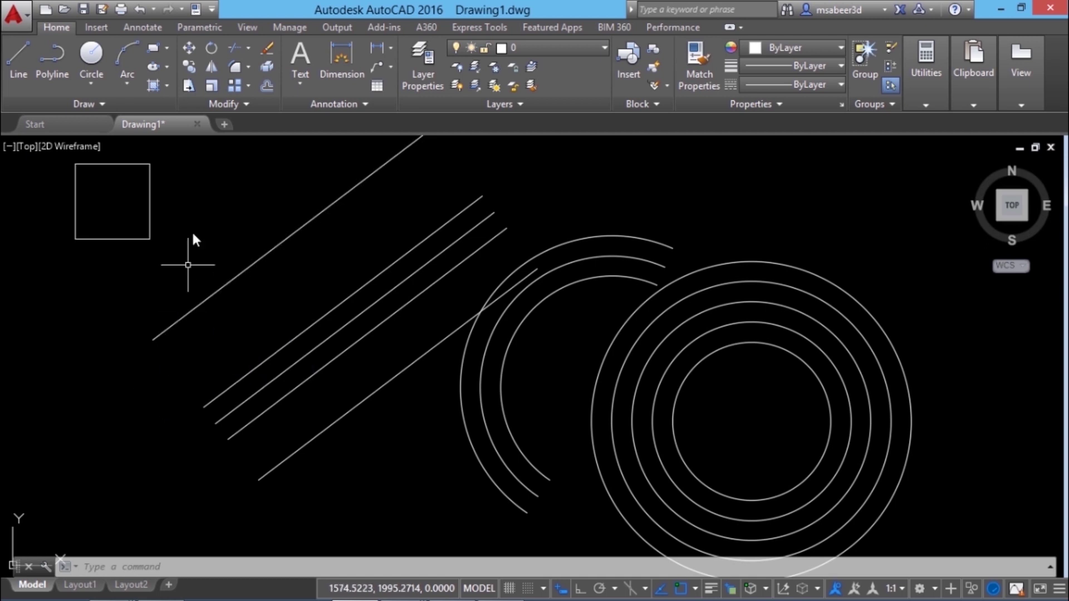
left_click(272, 83)
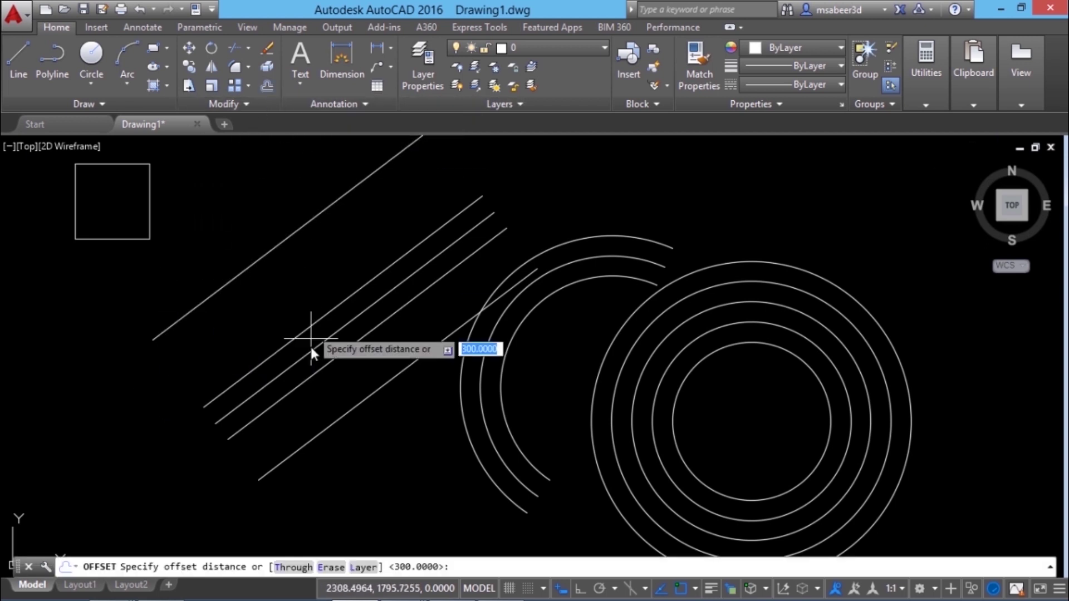
left_click(284, 567)
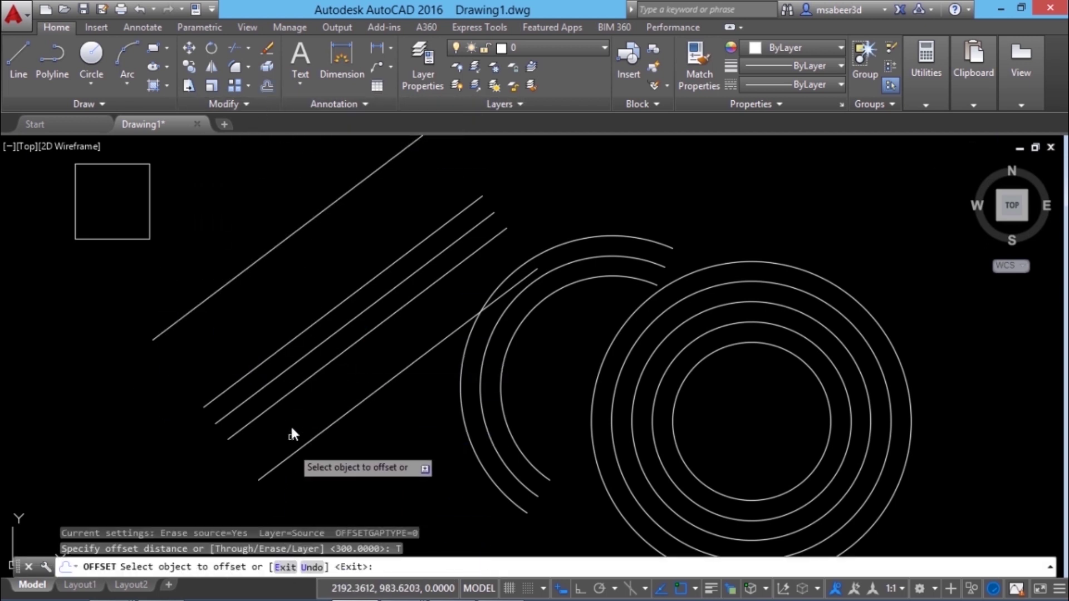
left_click(224, 293)
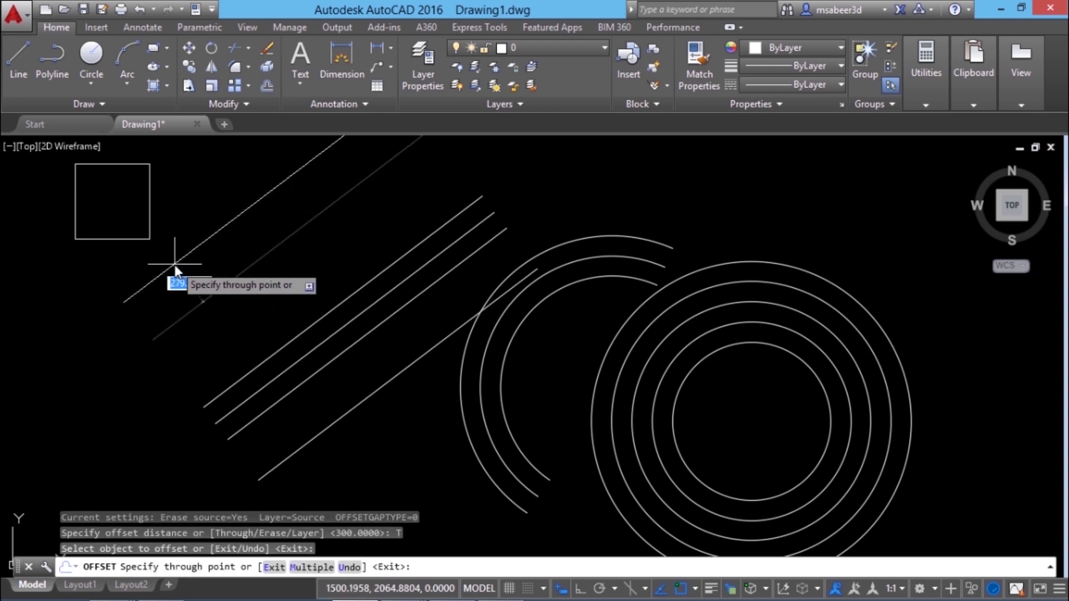
left_click(150, 240)
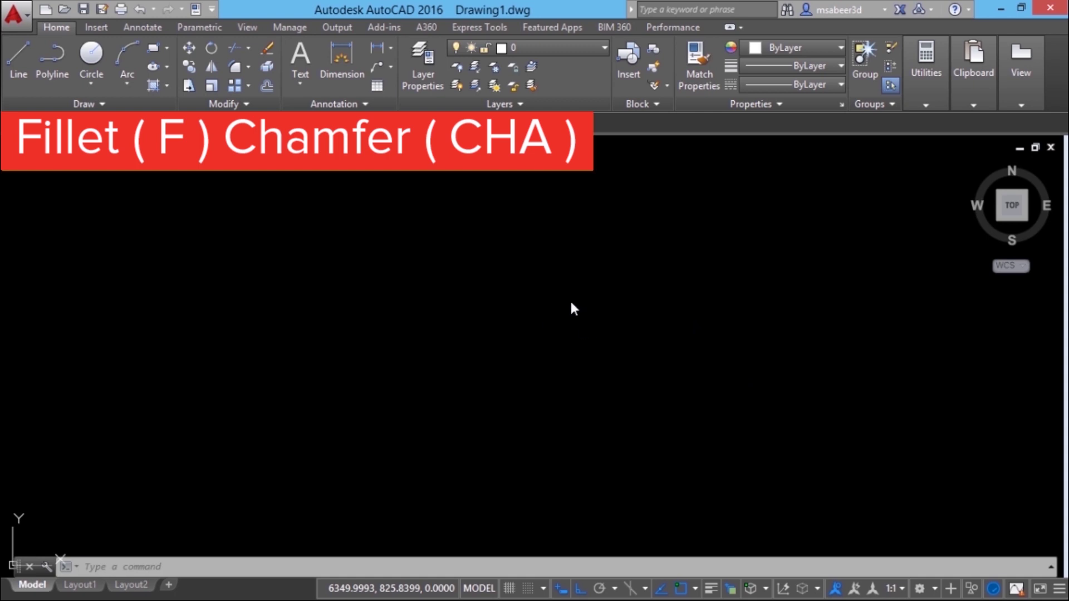
Draw a roughly square rectangle in the empty drawing area using two opposite corners
left_click(167, 49)
left_click(186, 73)
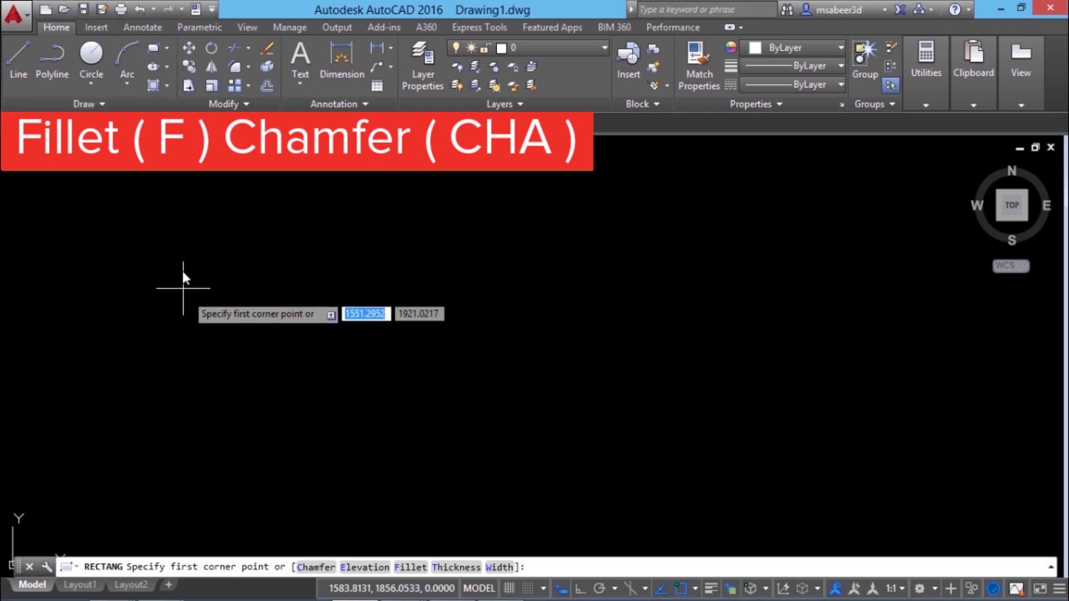
left_click(191, 231)
left_click(312, 358)
scroll(268, 289, "up", 3)
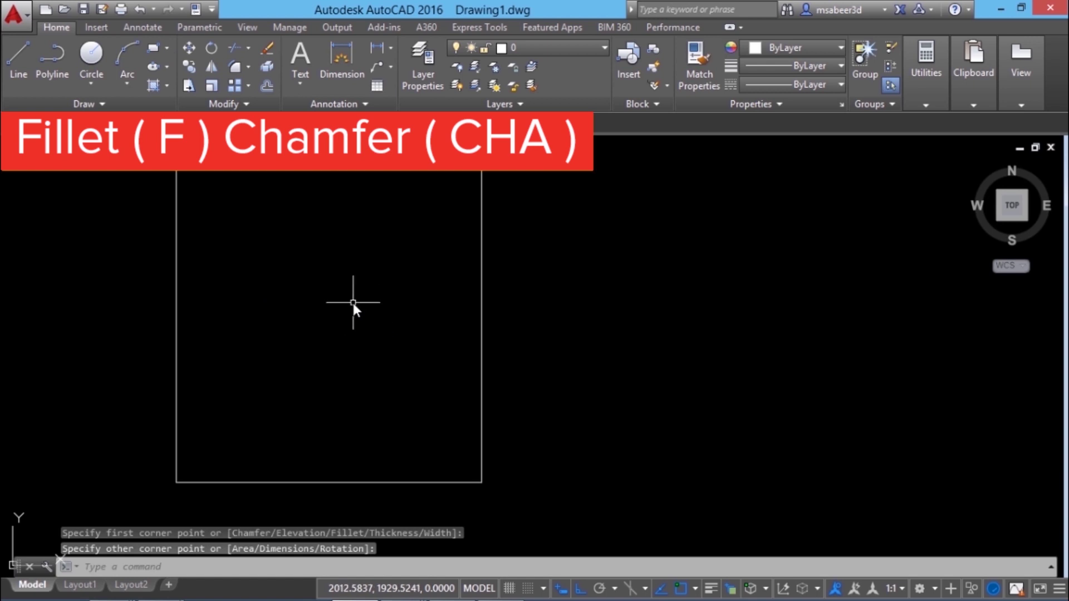
scroll(353, 301, "down", 1)
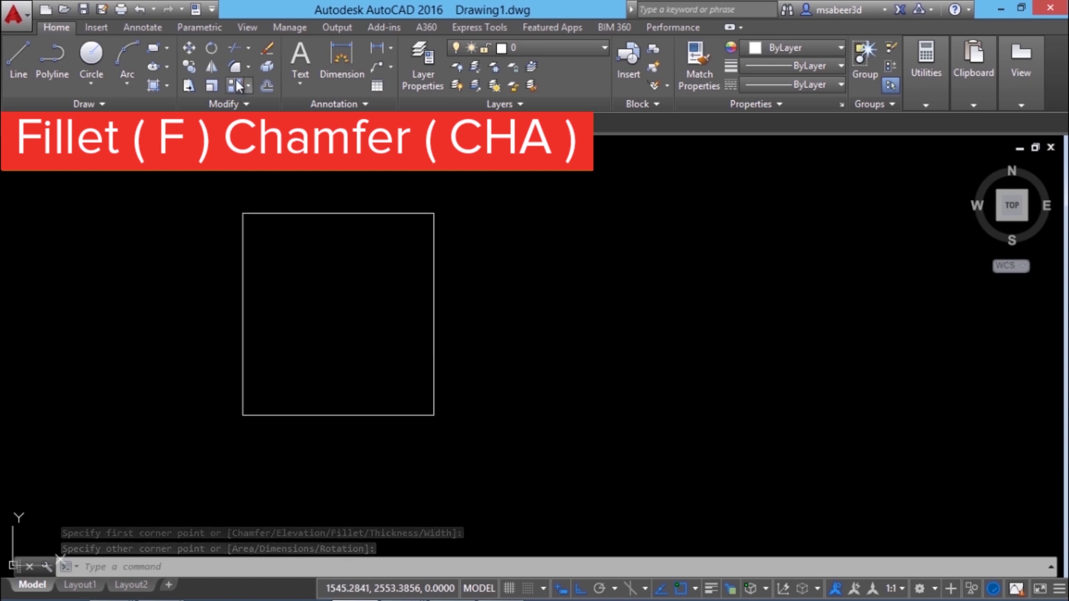
Fillet the rectangle's upper-left corner with a radius of 100
left_click(248, 68)
left_click(256, 92)
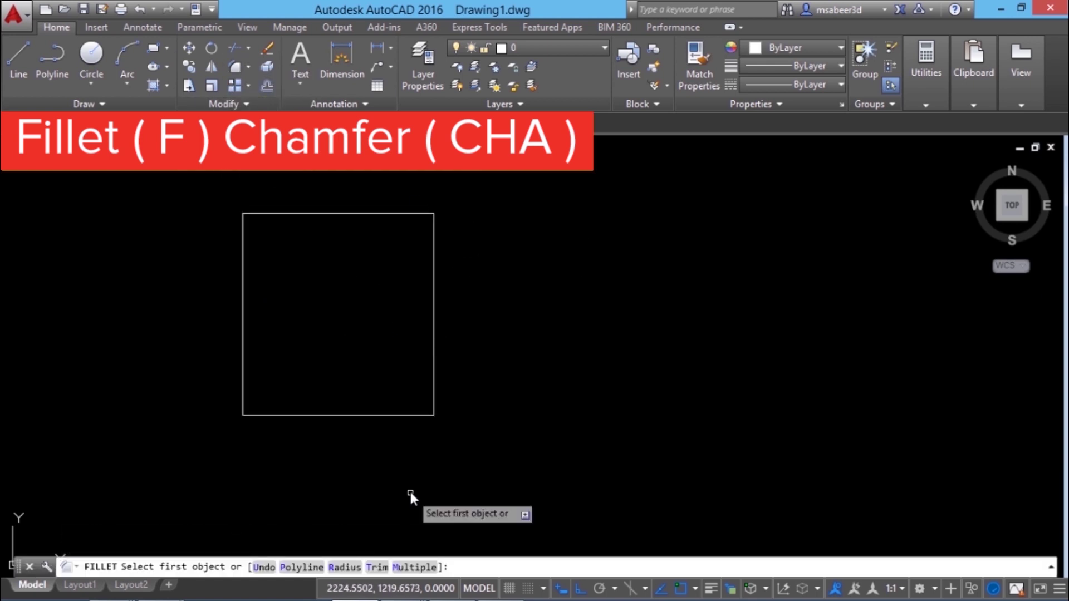
left_click(345, 568)
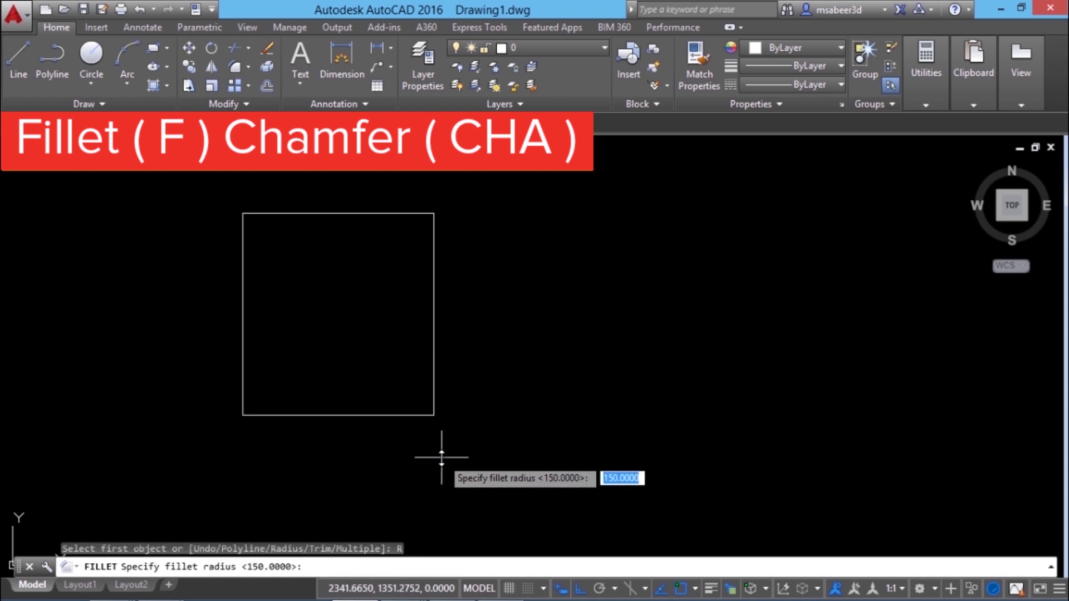
type("100")
key("Return")
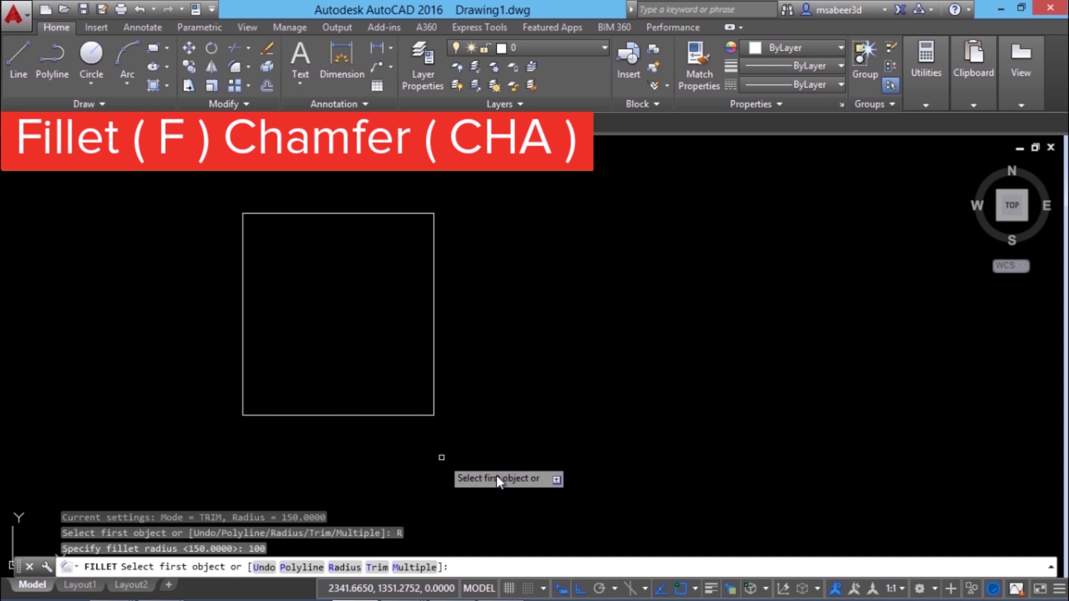
left_click(243, 269)
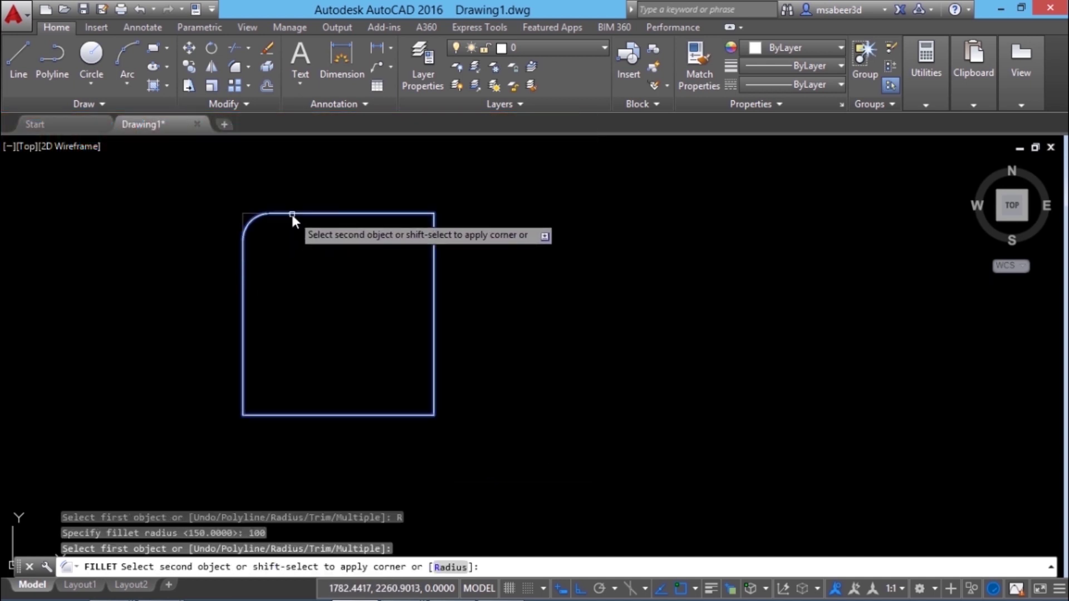
scroll(275, 212, "up", 4)
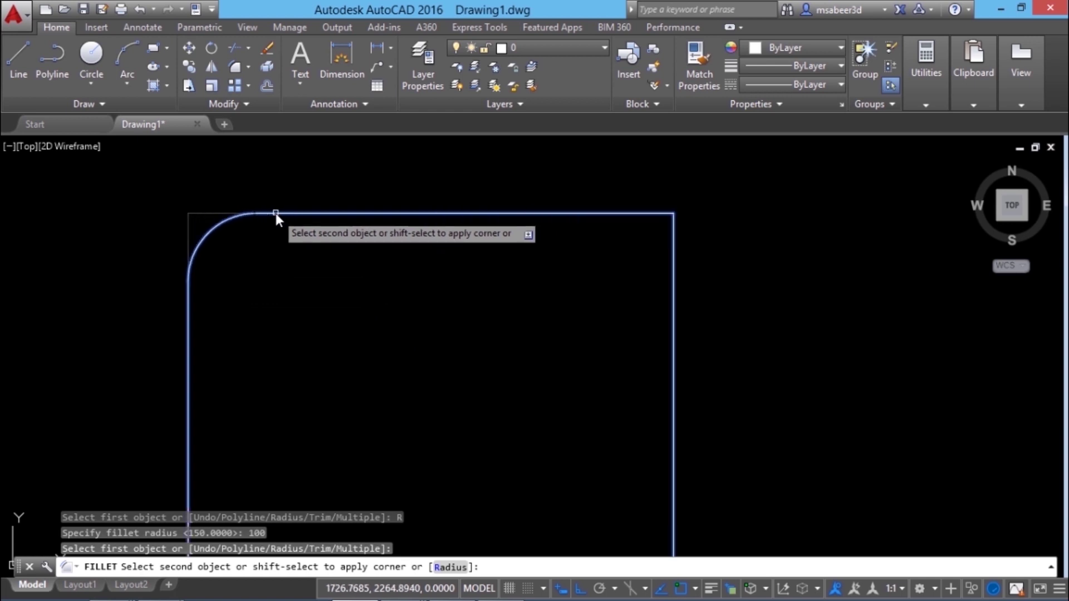
left_click(276, 213)
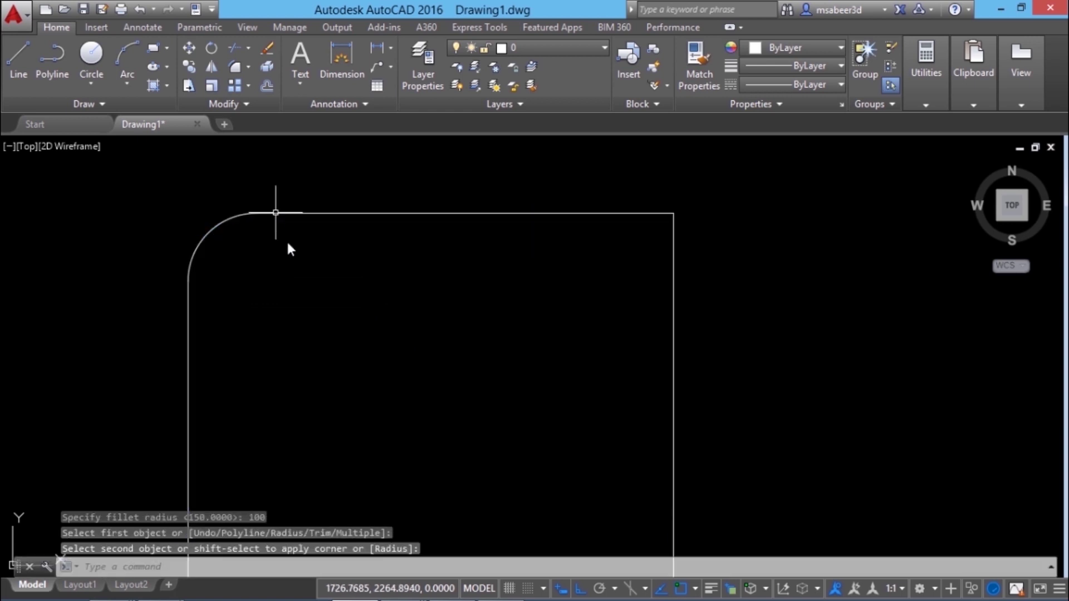
scroll(315, 239, "down", 2)
scroll(315, 238, "down", 2)
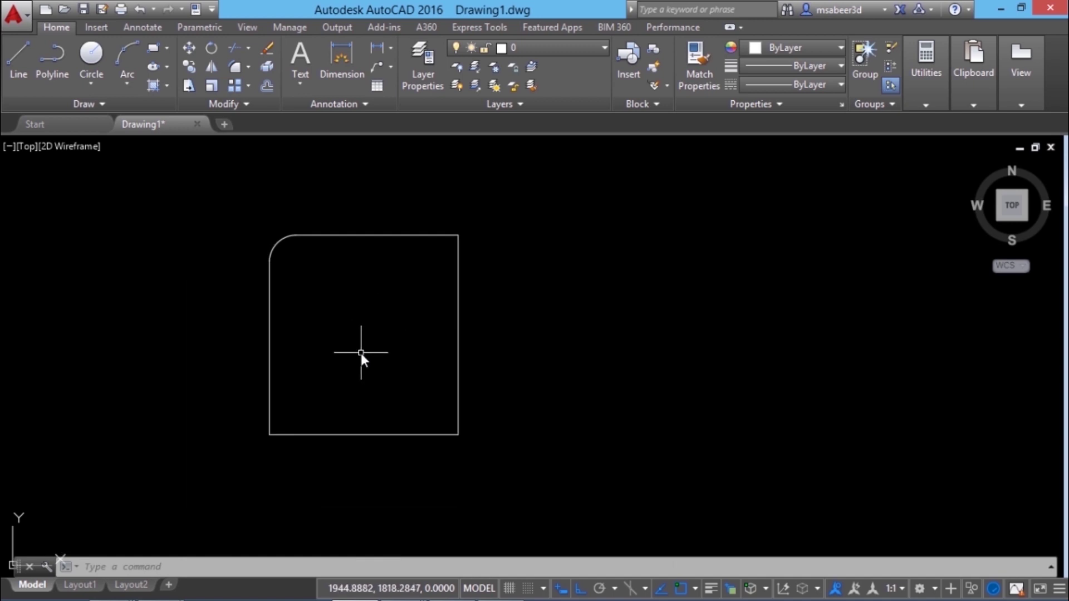
Fillet the rectangle's upper-right corner with a radius of 300
key("Return")
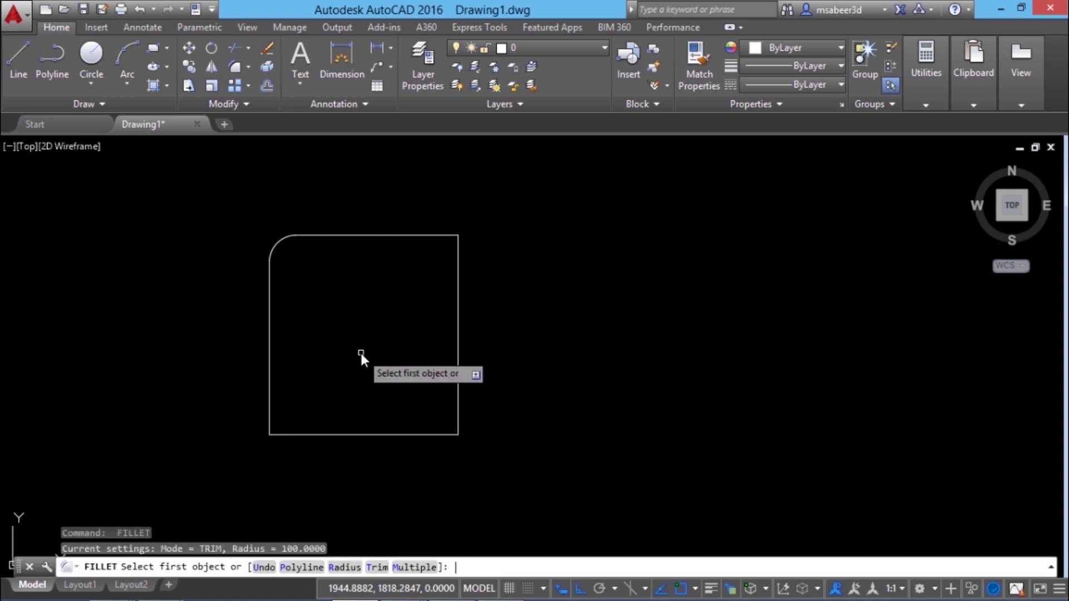
left_click(336, 568)
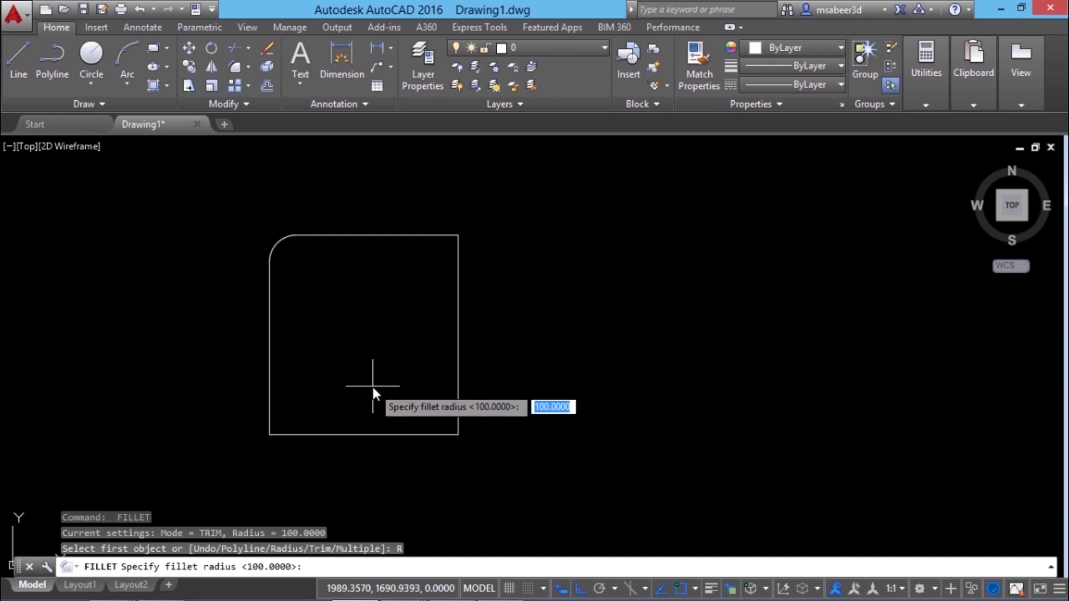
type("300")
key("Return")
left_click(456, 289)
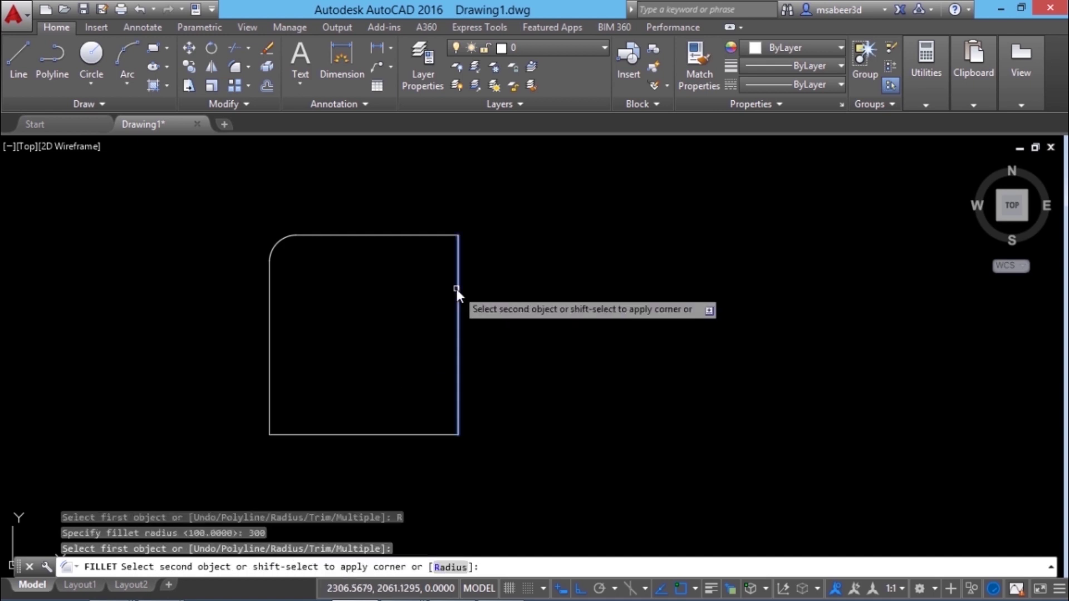
left_click(402, 235)
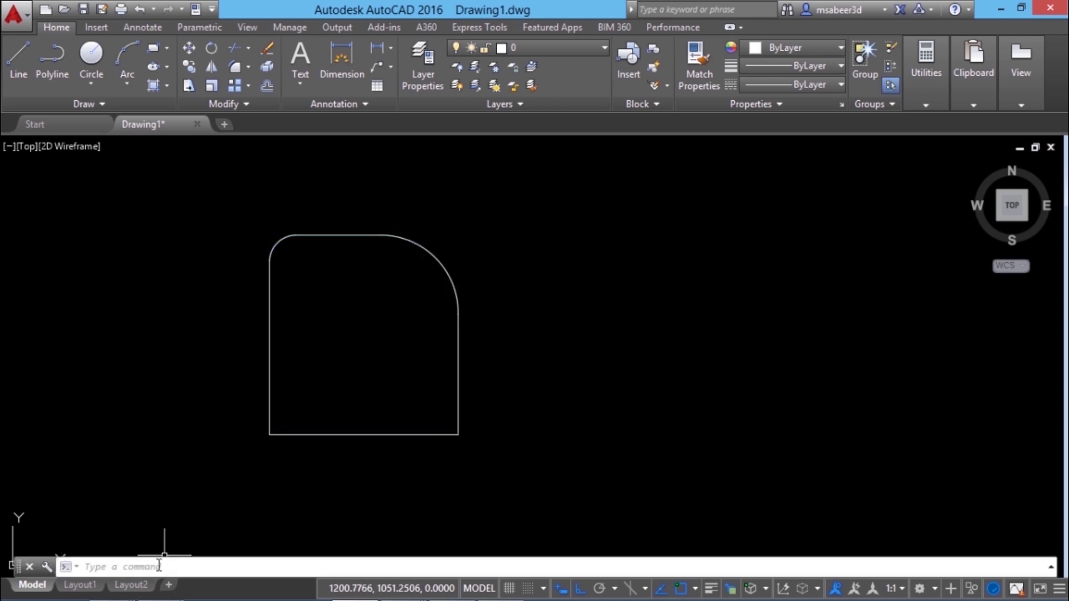
type("cha")
key("Return")
key("Escape")
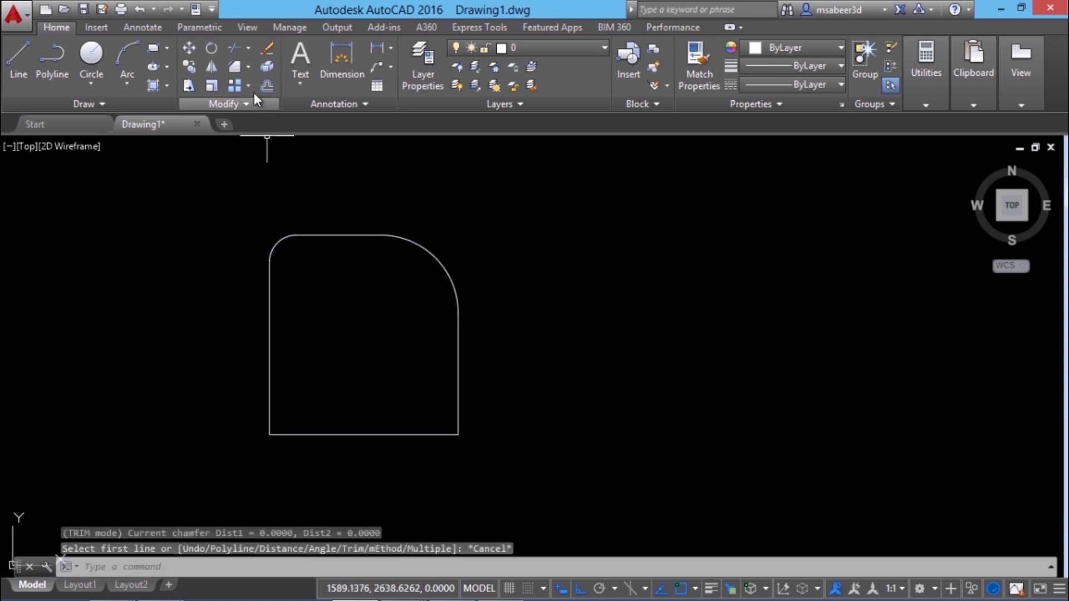
Chamfer the rectangle's lower-left corner with both chamfer distances set to 150
left_click(247, 65)
left_click(255, 127)
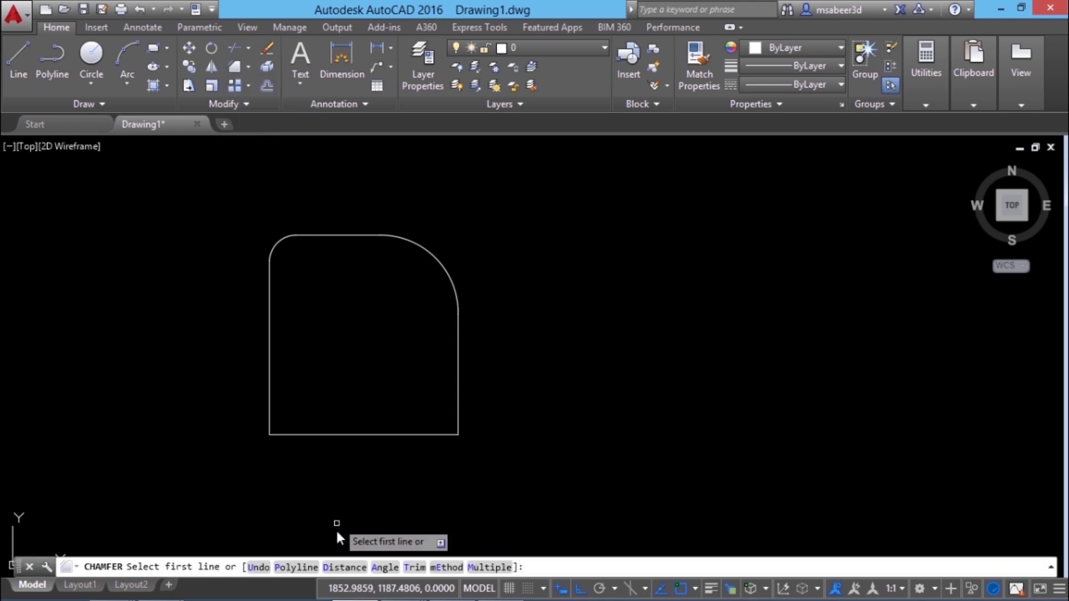
left_click(339, 567)
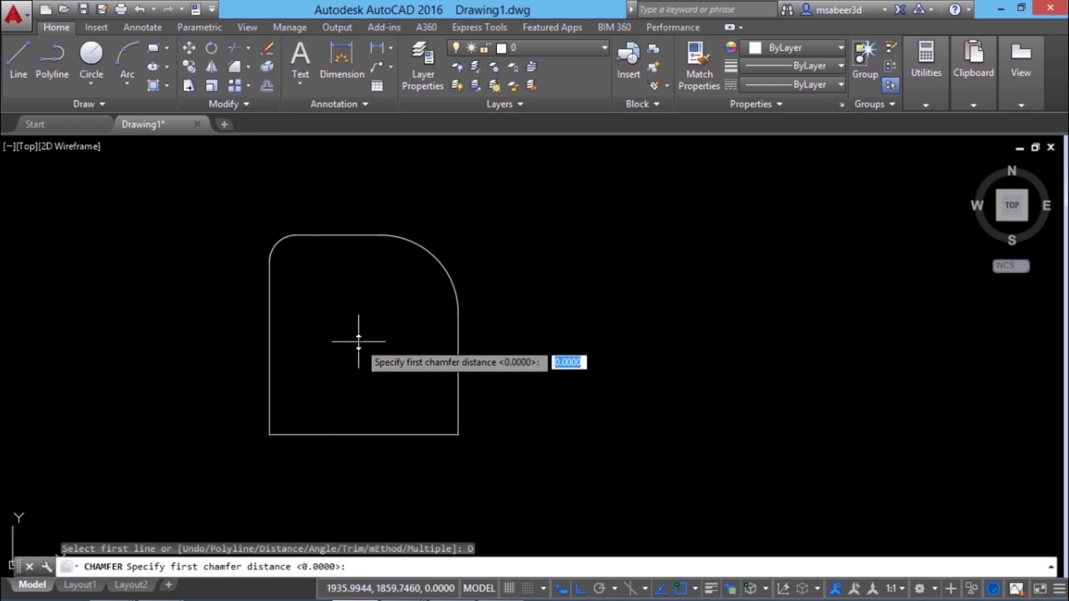
type("150")
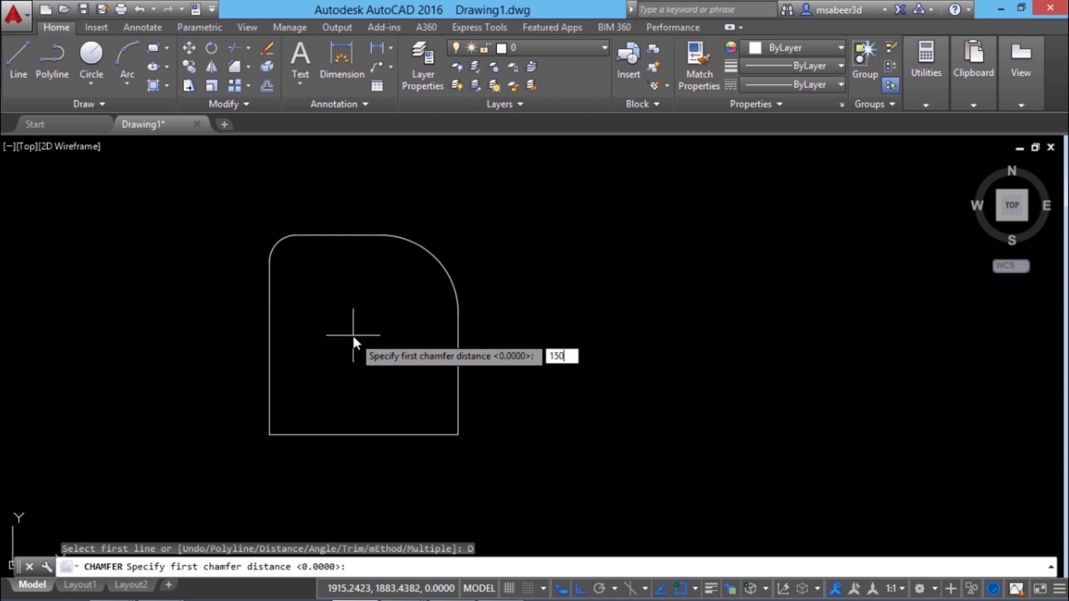
key("Return")
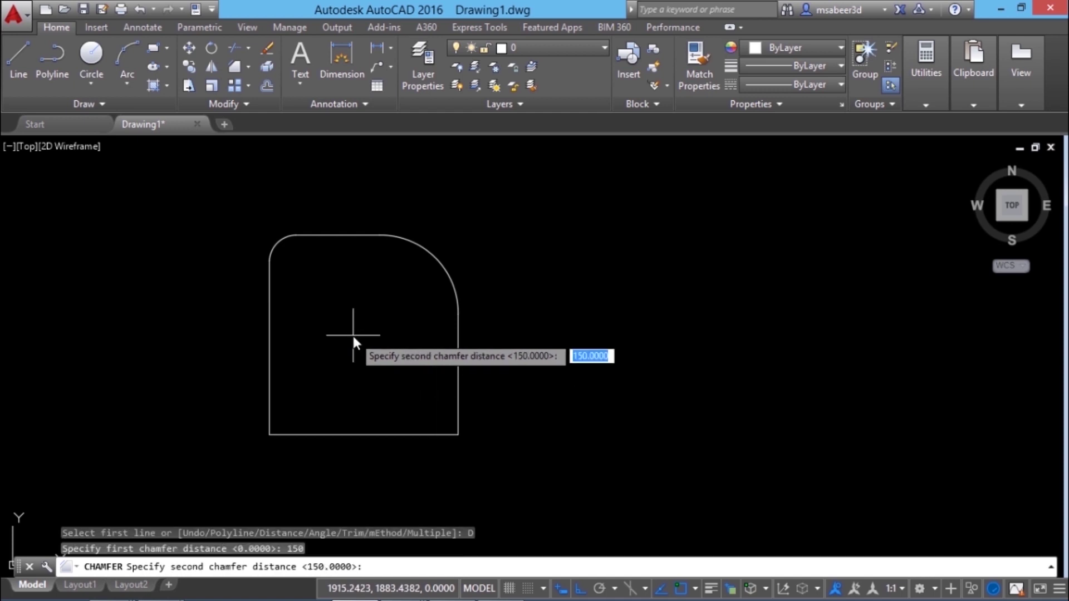
key("Return")
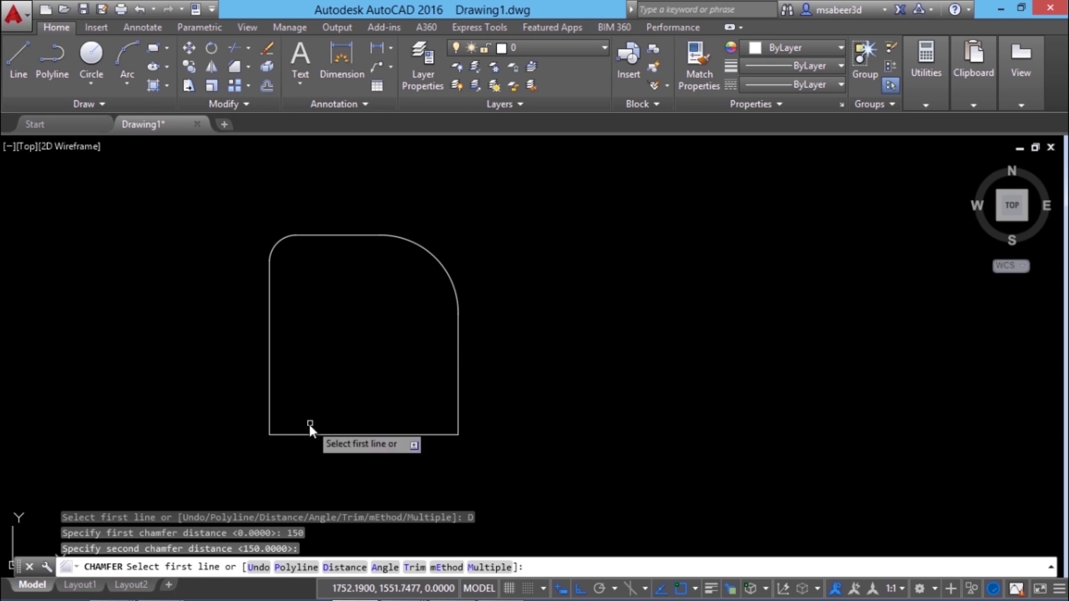
left_click(294, 436)
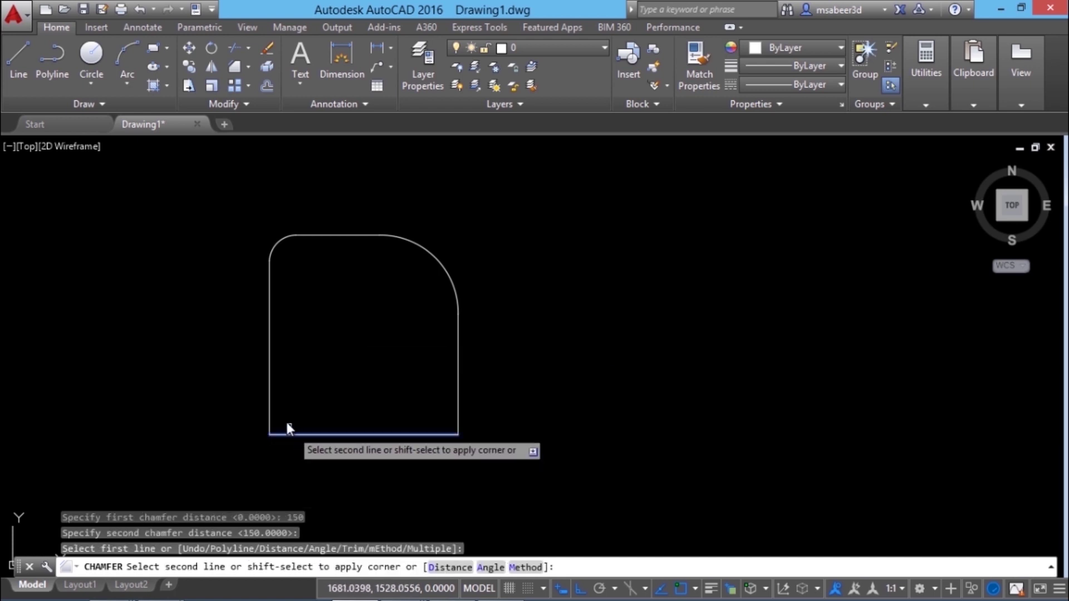
left_click(269, 383)
scroll(262, 250, "up", 4)
scroll(289, 483, "down", 4)
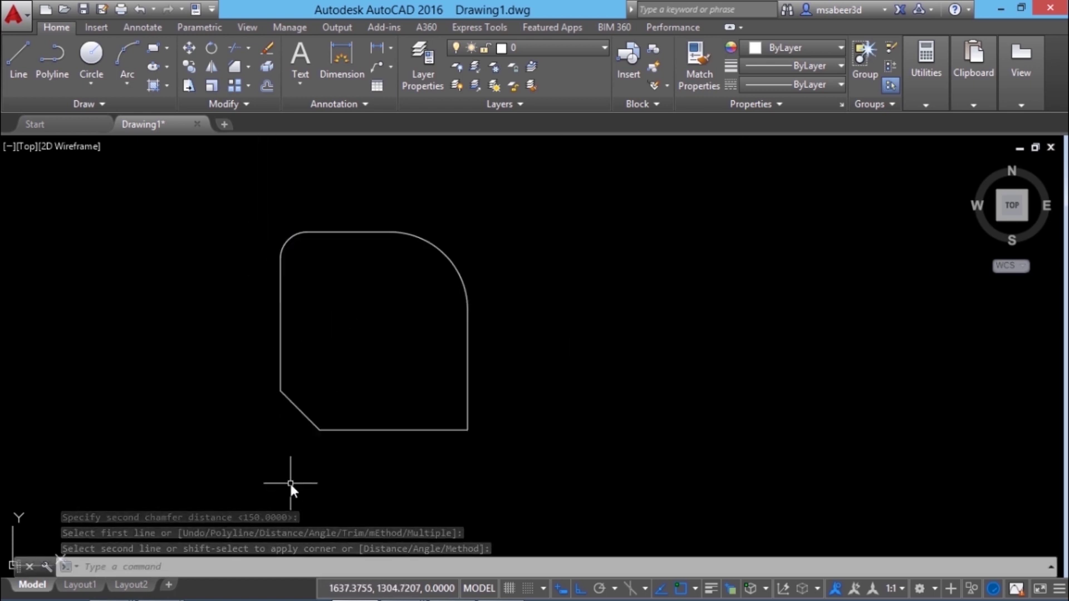
Chamfer the rectangle's lower-right corner with distances of 300 along the right edge and 150 along the bottom edge
scroll(335, 430, "up", 2)
middle_click_drag(349, 443, 345, 462)
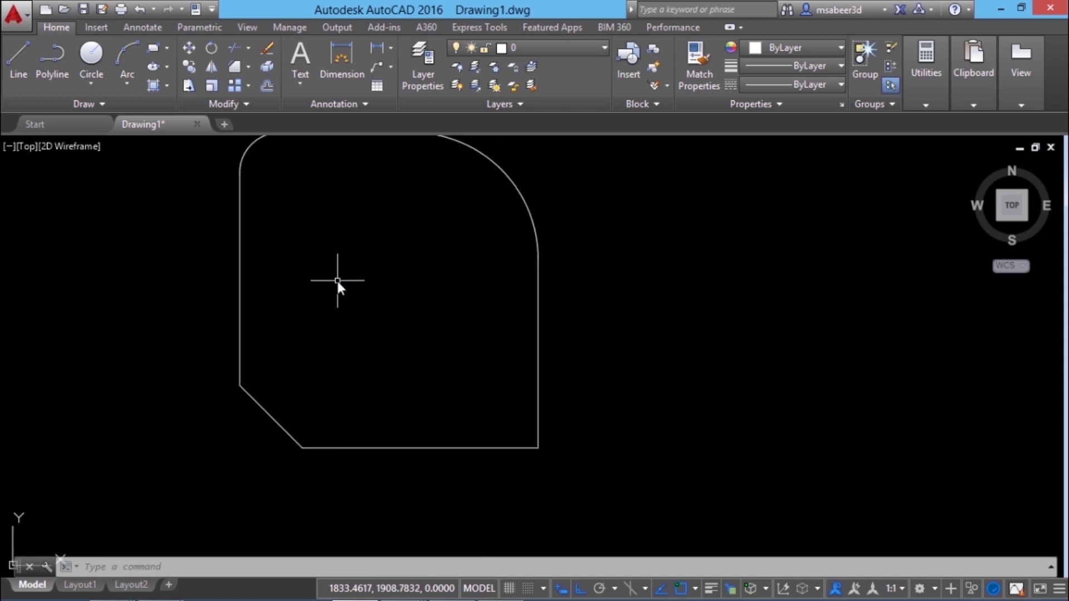
key("Return")
left_click(346, 567)
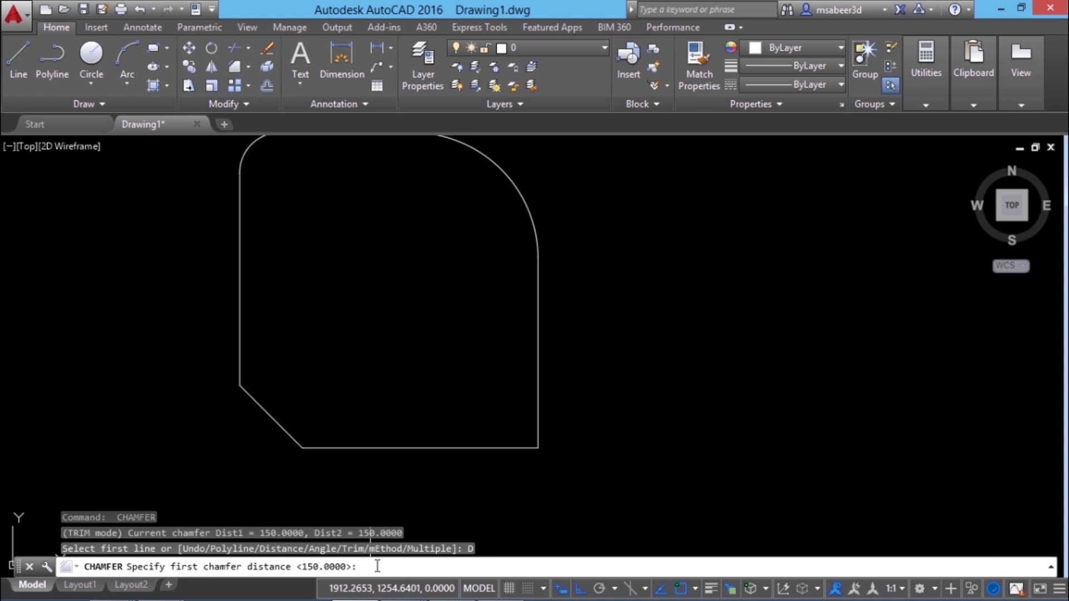
type("300")
key("Return")
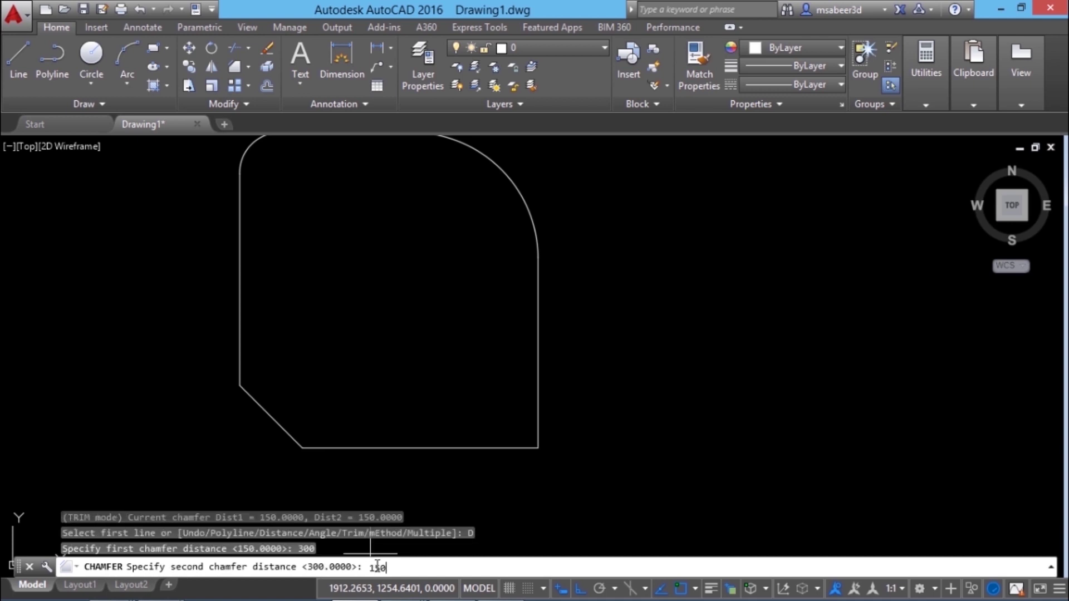
key("Return")
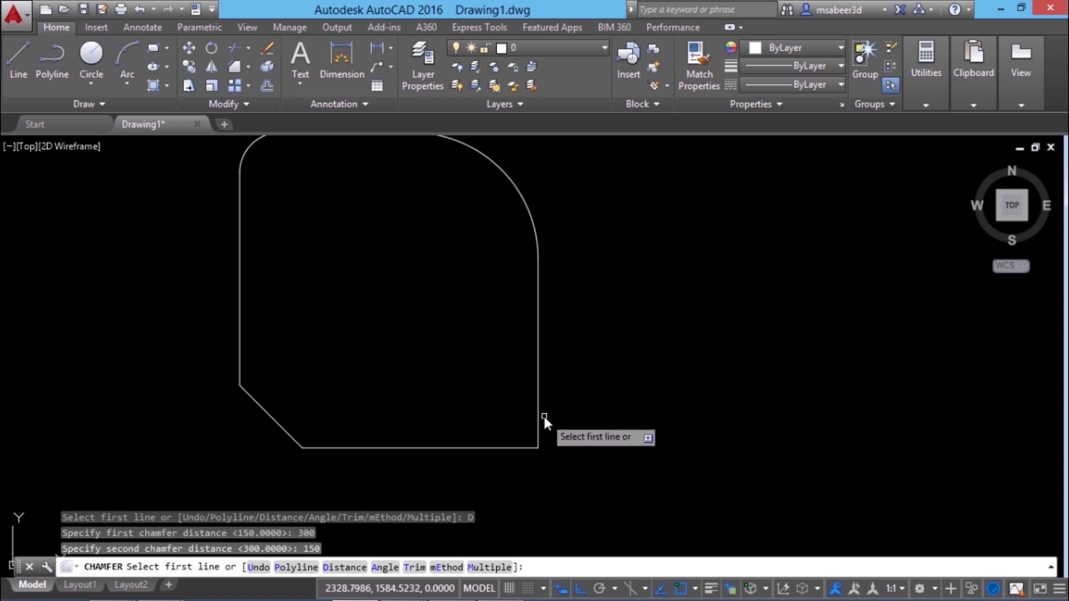
left_click(536, 383)
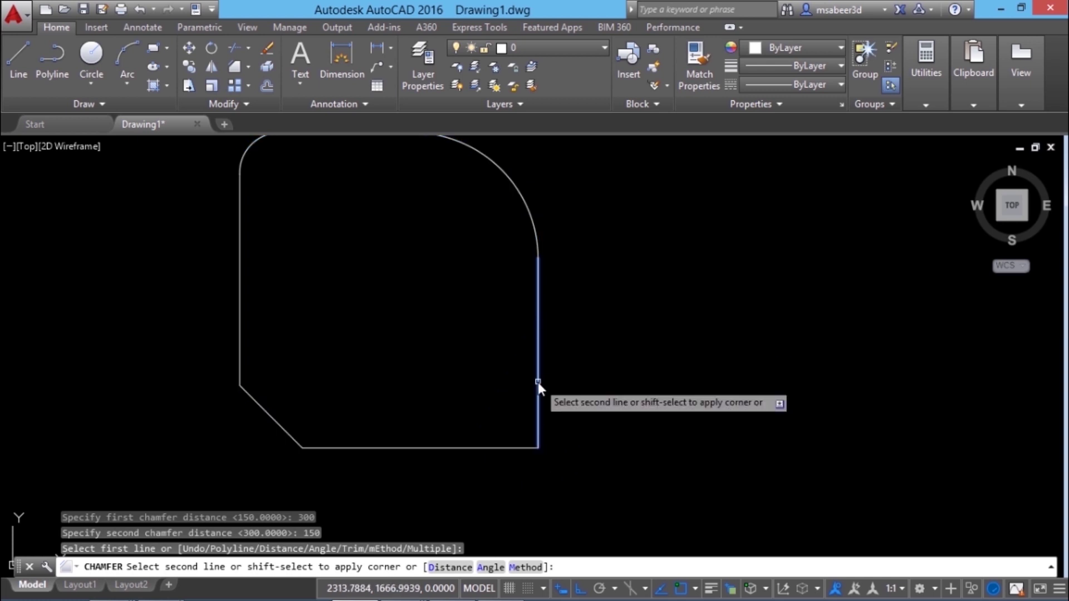
left_click(487, 448)
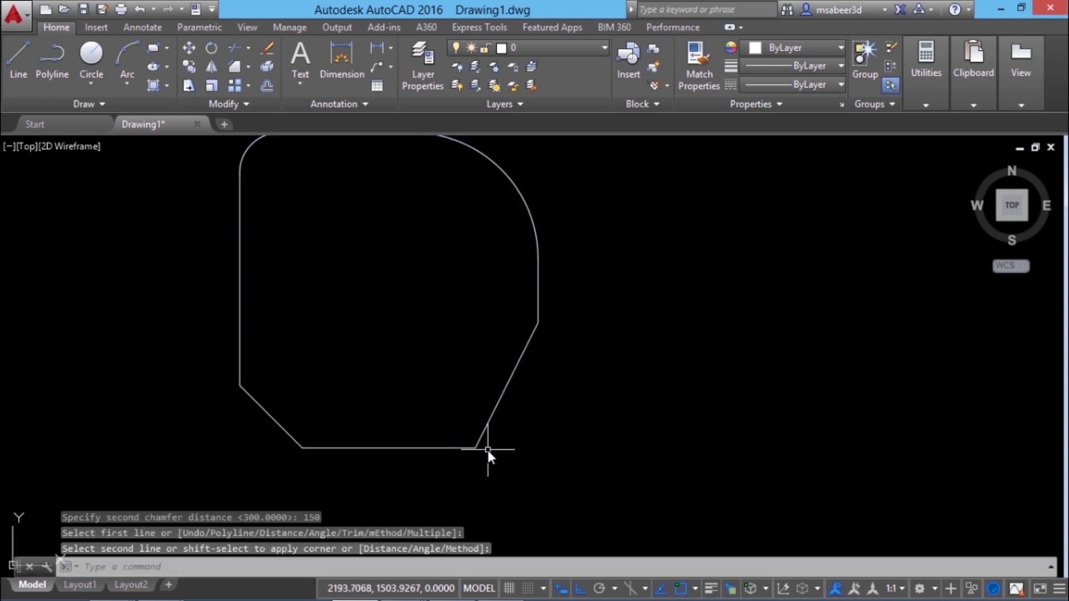
middle_click_drag(492, 479, 508, 521)
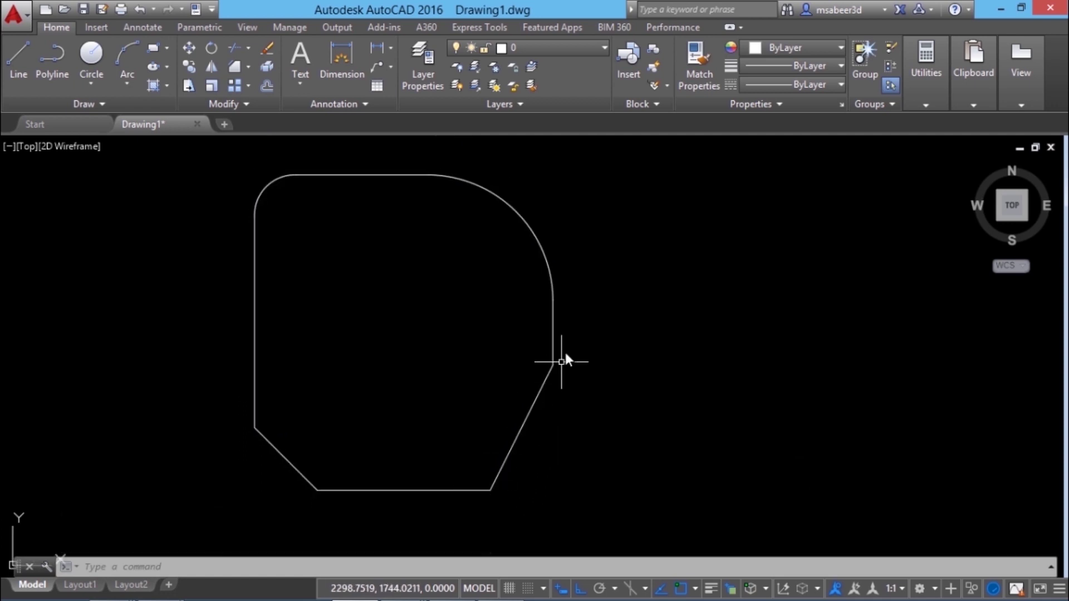
key("Escape")
key("Escape")
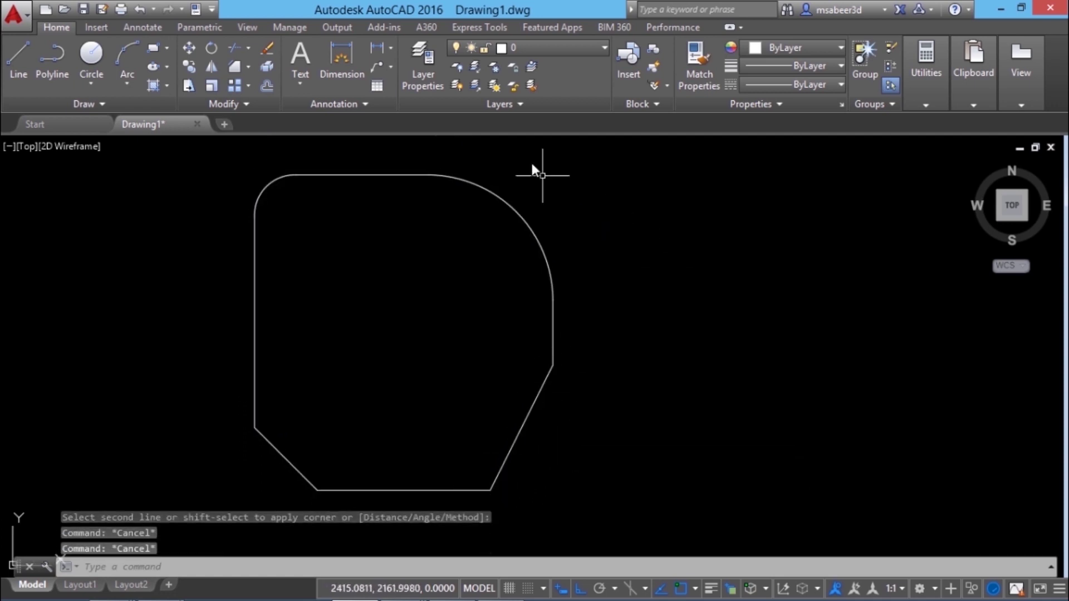
Draw a horizontal line to the right of the modified rectangle, near the height of its top edge
left_click(59, 78)
left_click(23, 67)
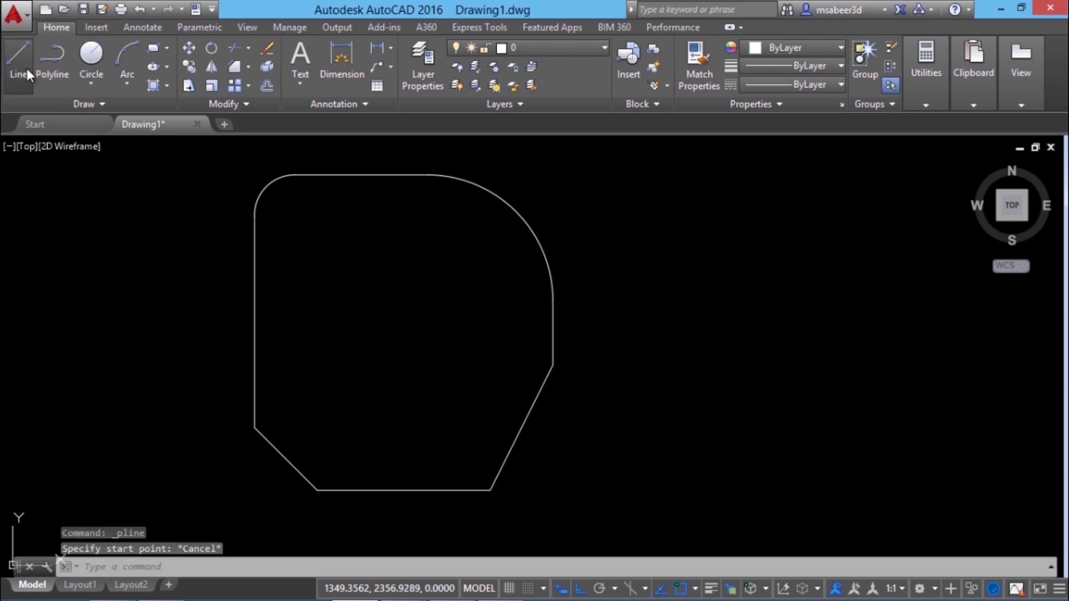
left_click(654, 197)
left_click(735, 196)
key("Return")
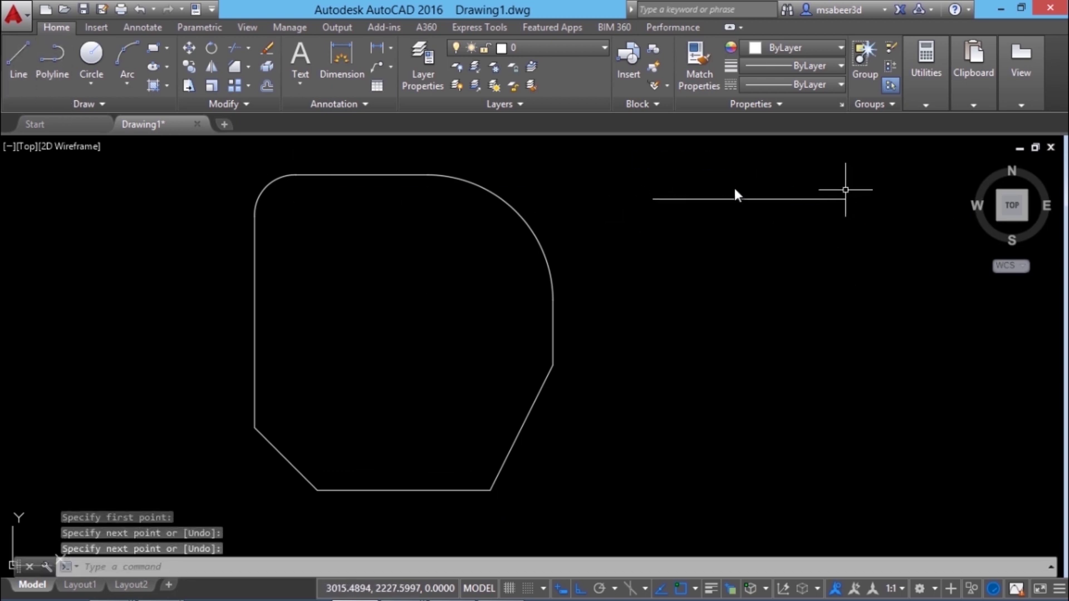
Draw a vertical line that crosses the new horizontal line near its left end and extends downward
key("Return")
left_click(679, 179)
left_click(703, 381)
key("Return")
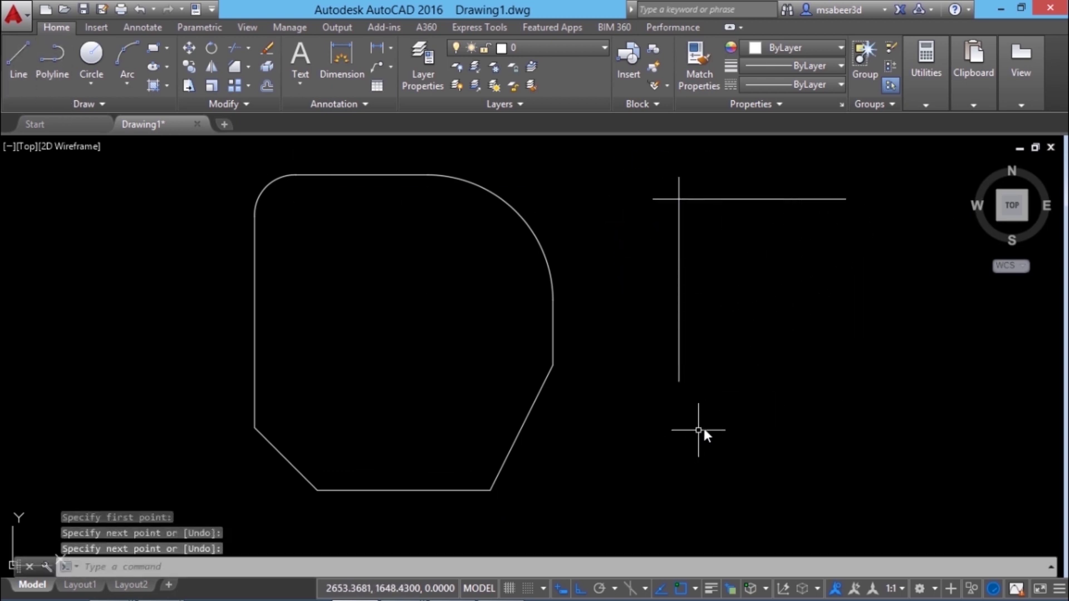
Draw a second horizontal line below and to the right of the vertical line's lower end, leaving a gap between them
key("Return")
left_click(711, 416)
left_click(853, 416)
key("Escape")
key("Escape")
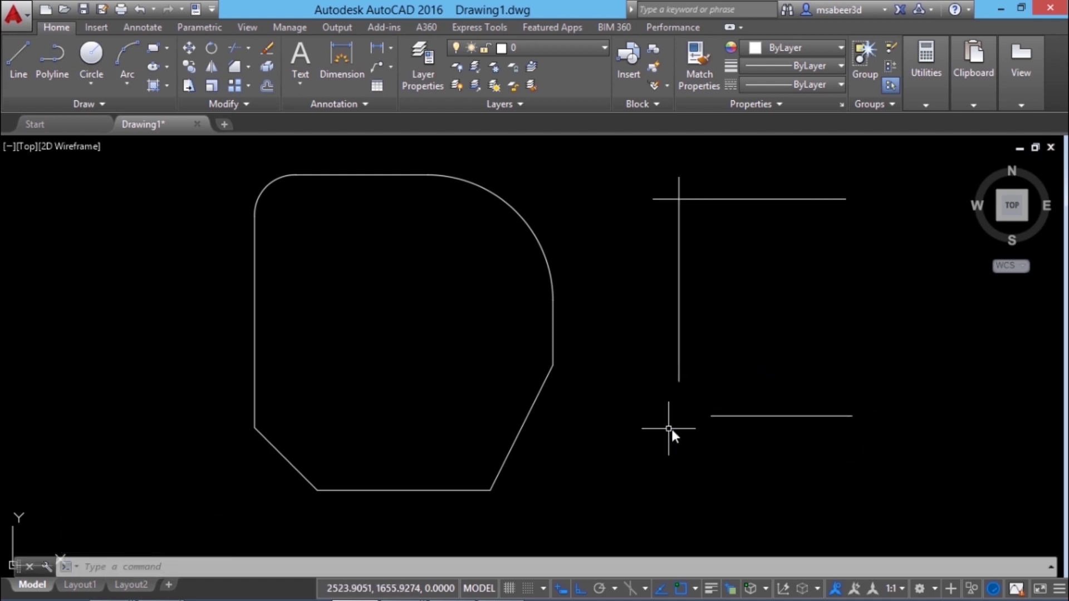
Fillet the lower horizontal line and the vertical line with radius 0 to close the gap in a sharp corner
left_click(249, 67)
left_click(270, 94)
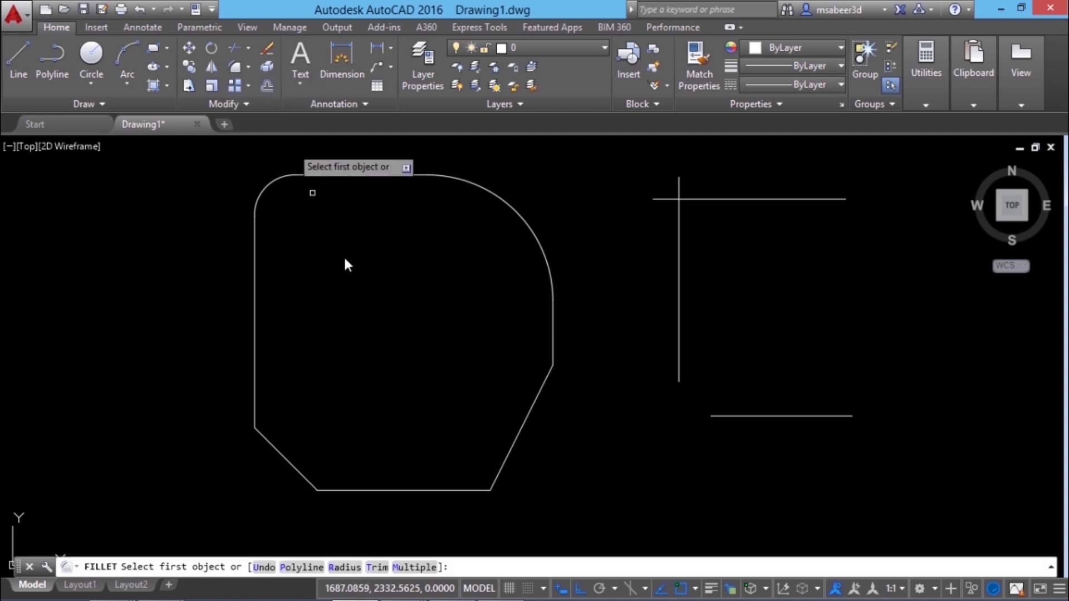
left_click(341, 566)
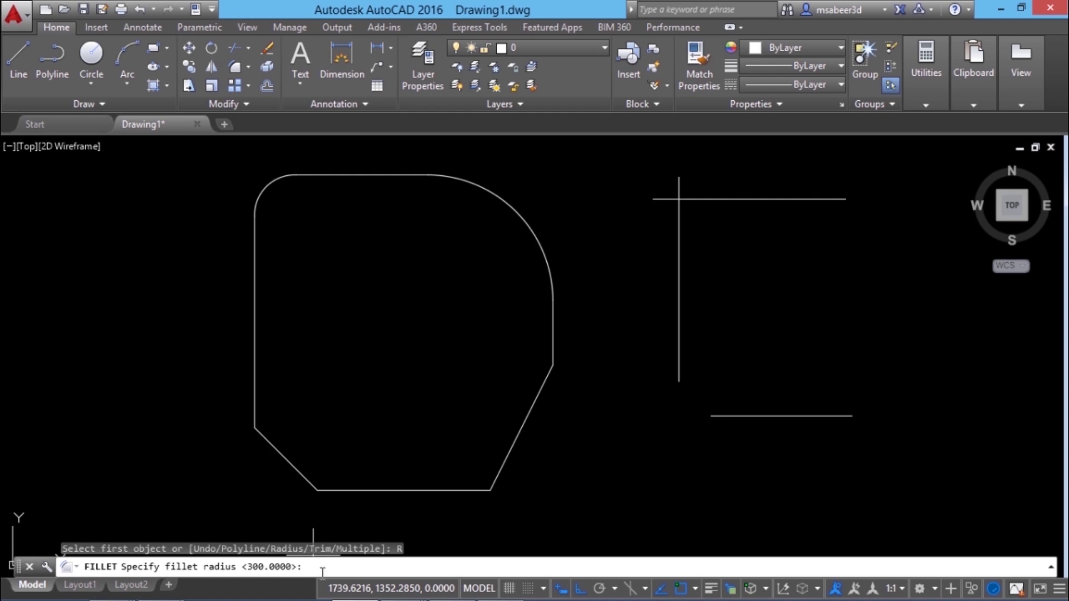
type("0")
key("Return")
left_click(718, 415)
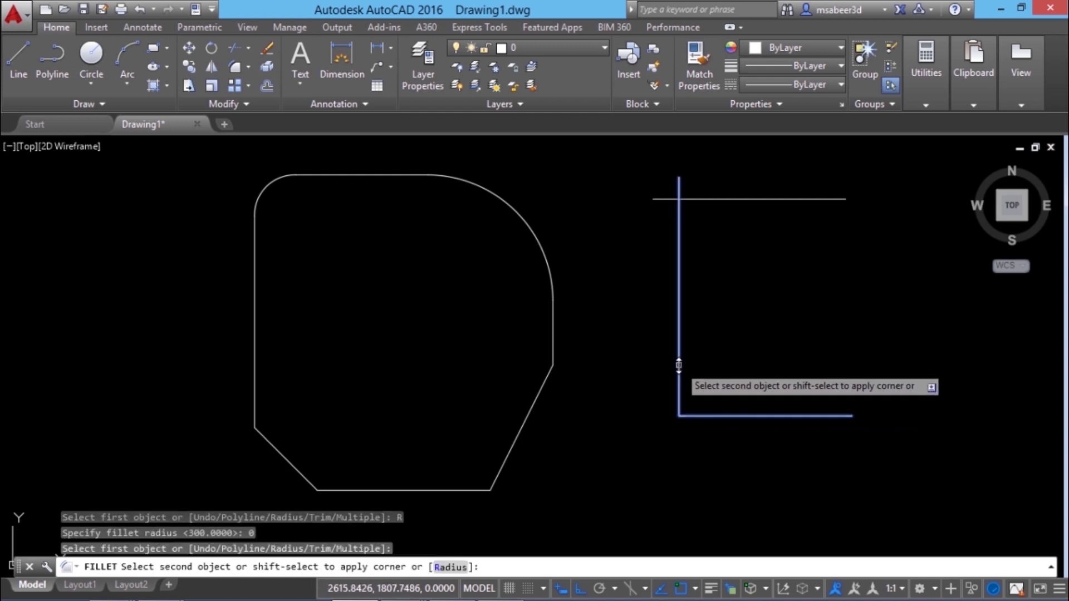
left_click(679, 364)
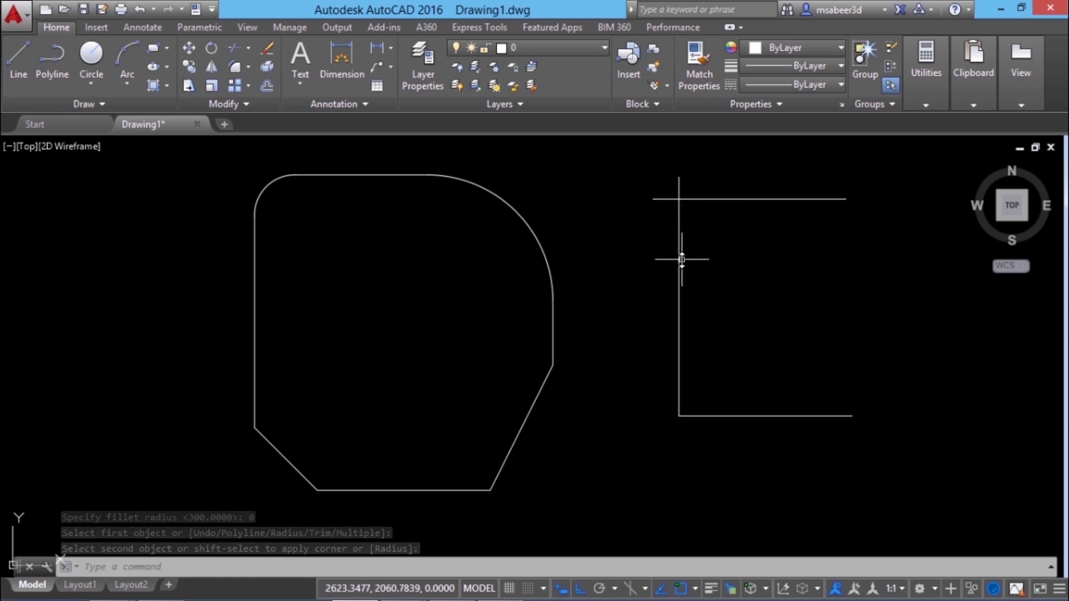
Fillet the crossing vertical and upper horizontal lines with a radius of 300, keeping the lower and right-hand portions
left_click(248, 66)
left_click(249, 90)
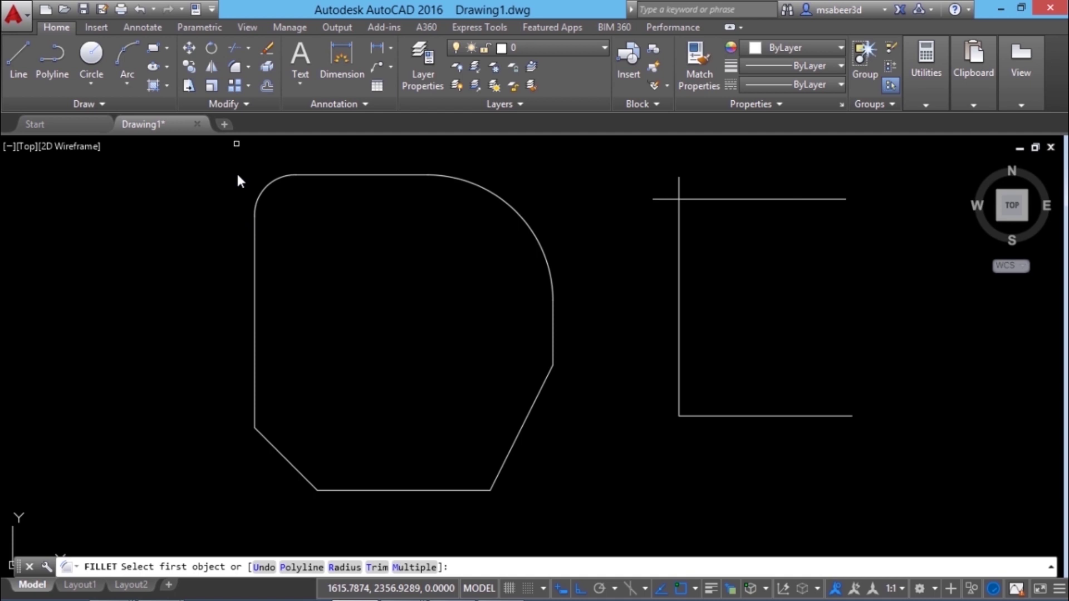
left_click(345, 567)
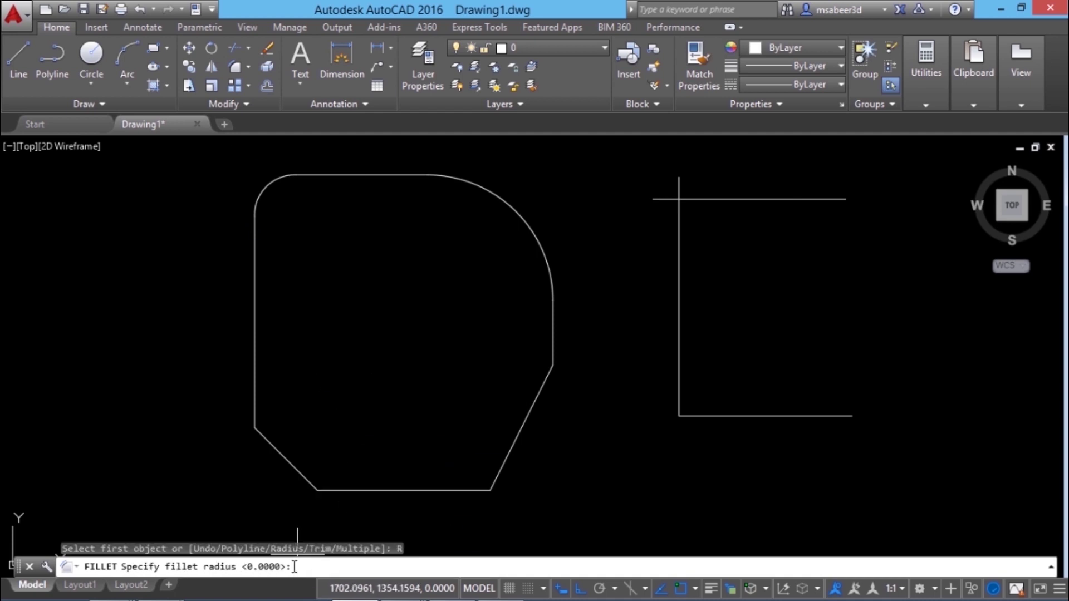
type("300")
key("Return")
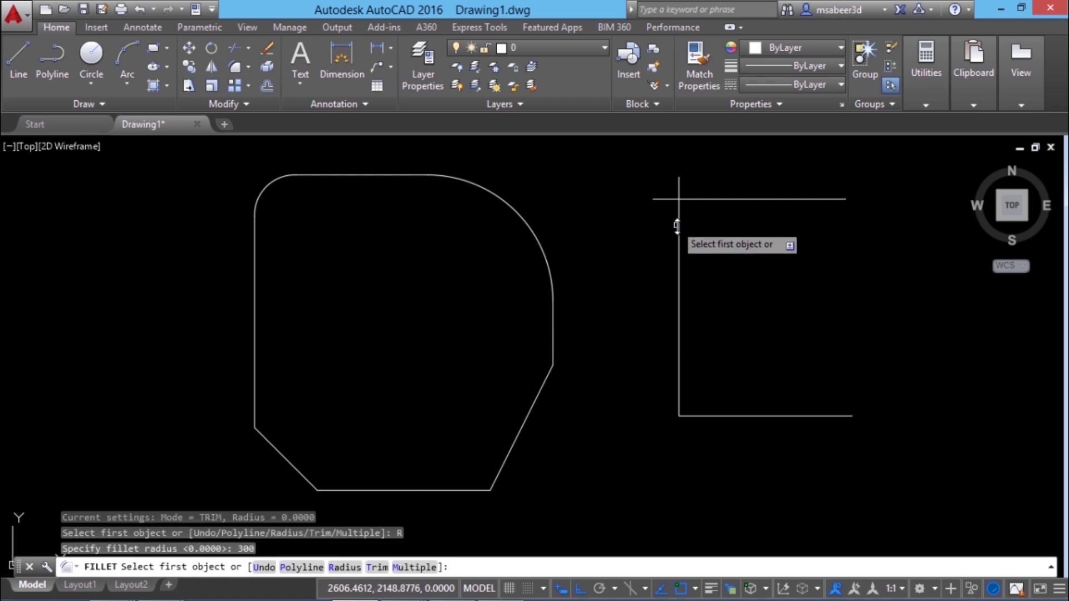
left_click(679, 201)
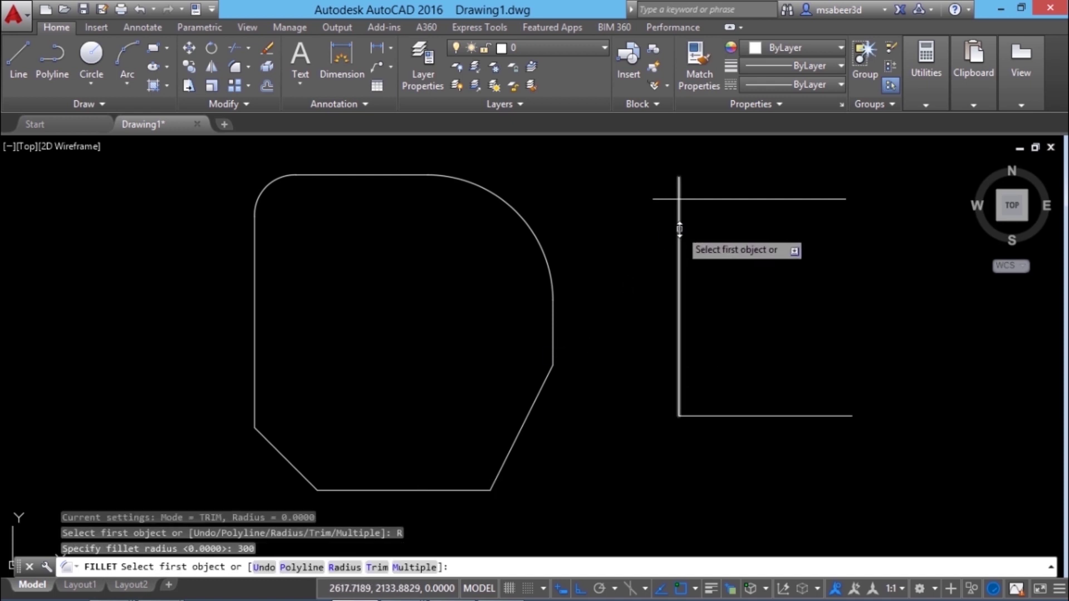
left_click(723, 201)
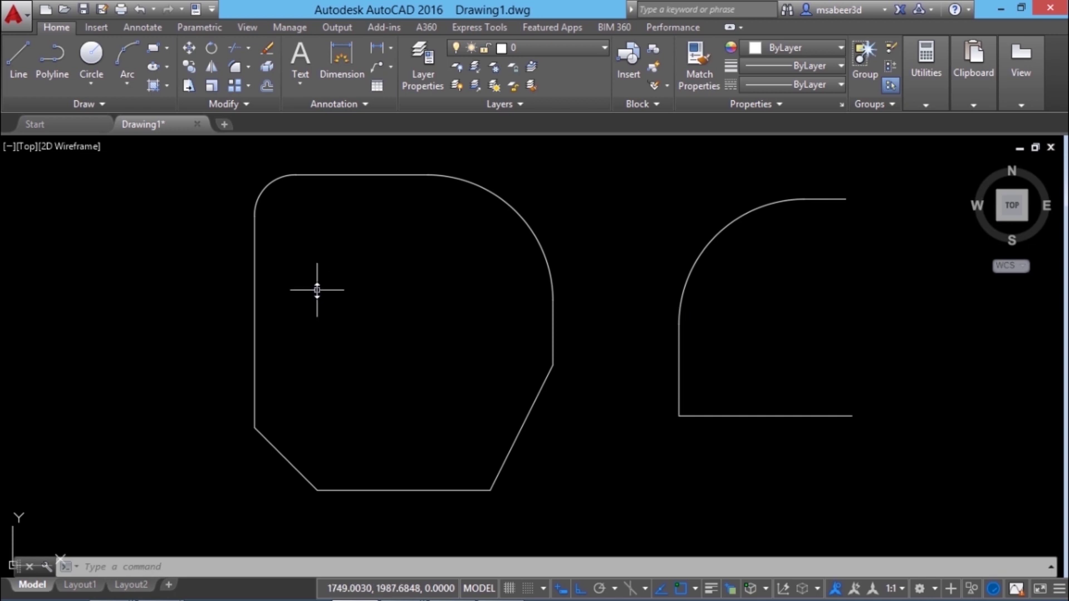
Replace the modified rectangle's rounded upper-left corner with a sharp one, using Fillet's apply-corner option on its left and top edges
type("f")
key("Return")
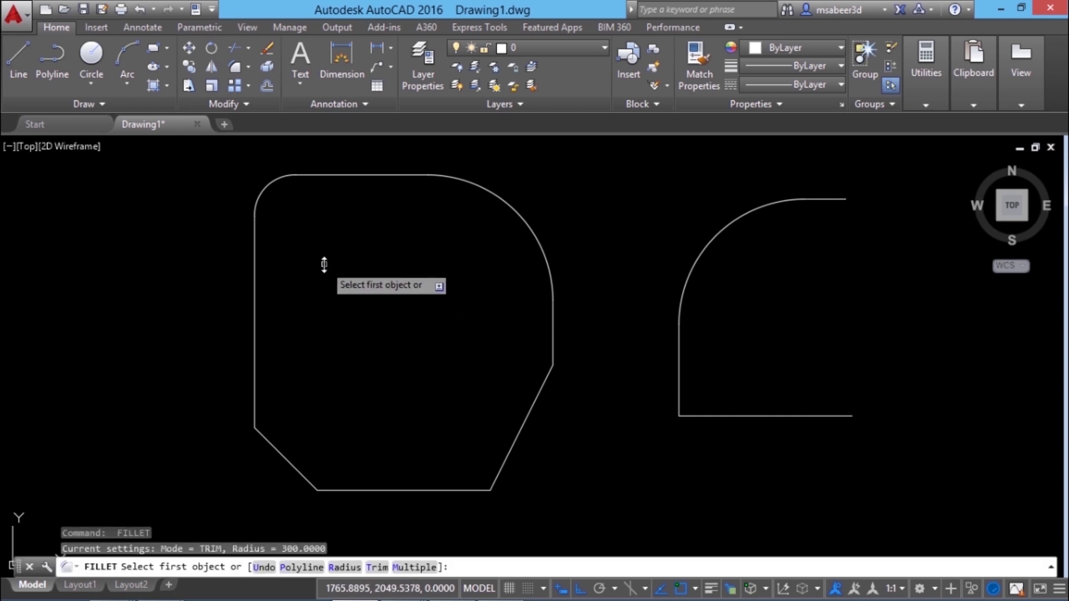
left_click(254, 236)
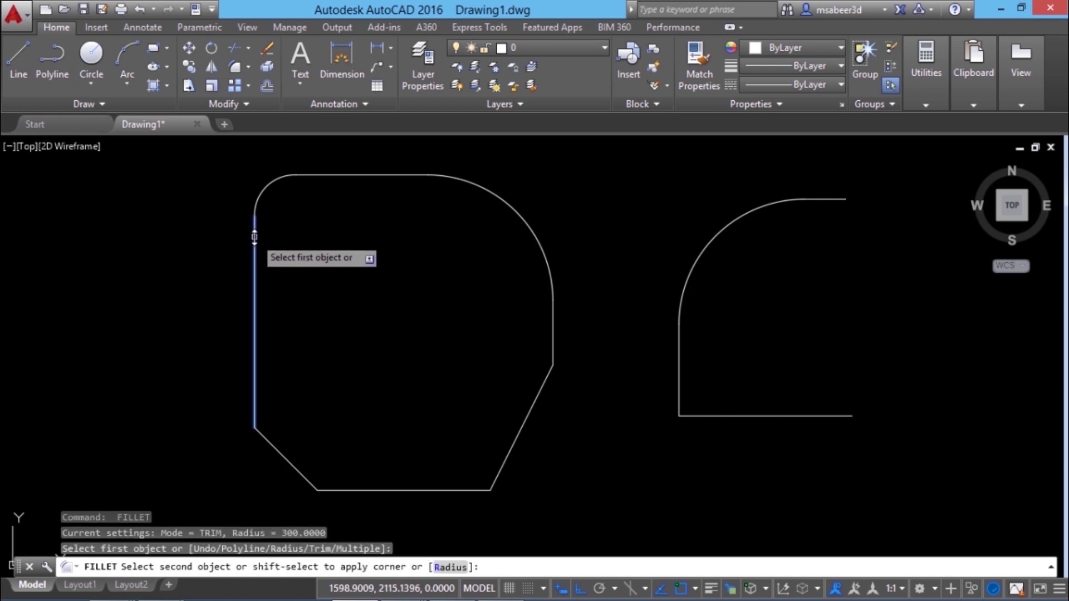
left_click(312, 176)
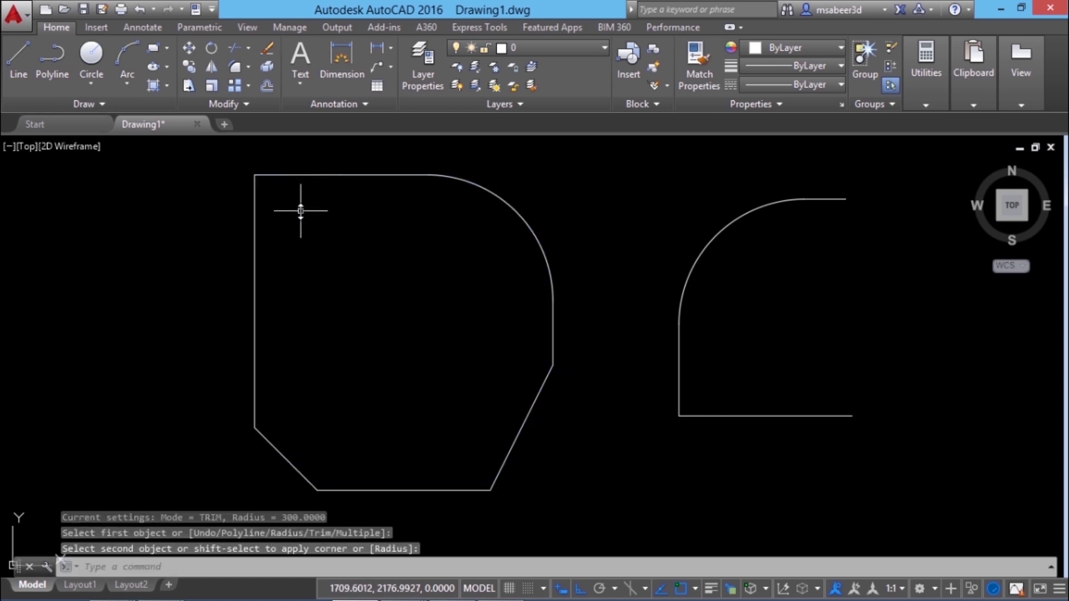
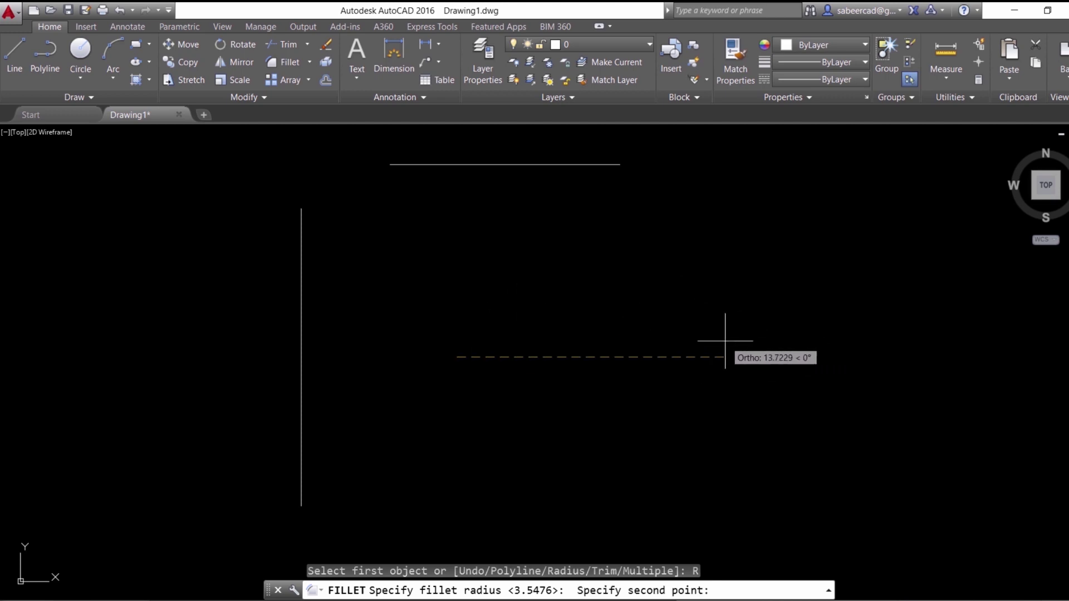
Fillet the separate vertical and horizontal lines with a radius defined by two picked points, and undo the fillet
left_click(675, 357)
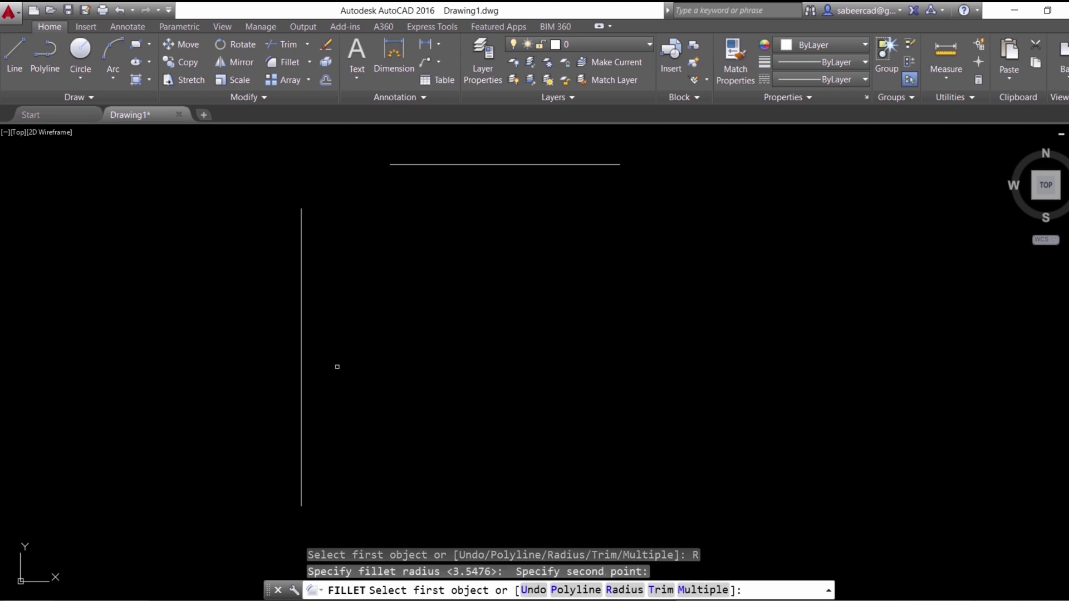
left_click(301, 307)
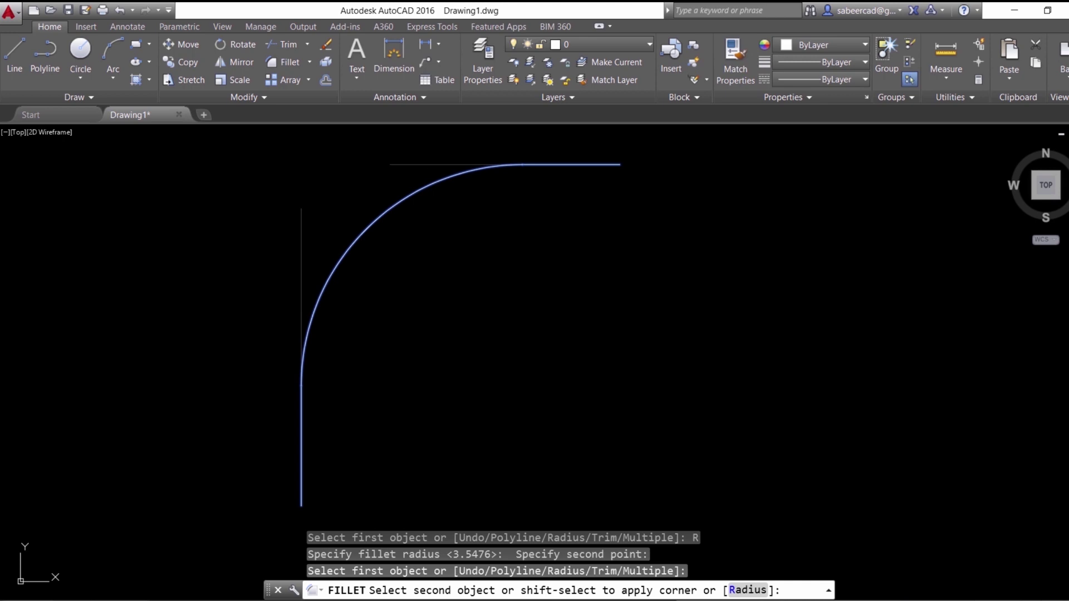
left_click(429, 164)
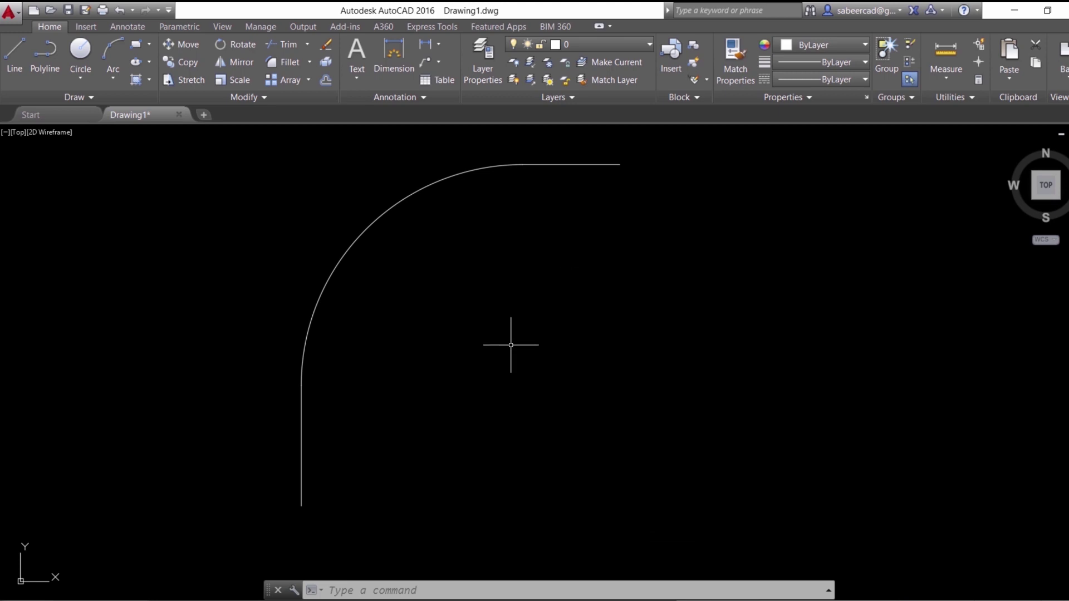
left_click(115, 11)
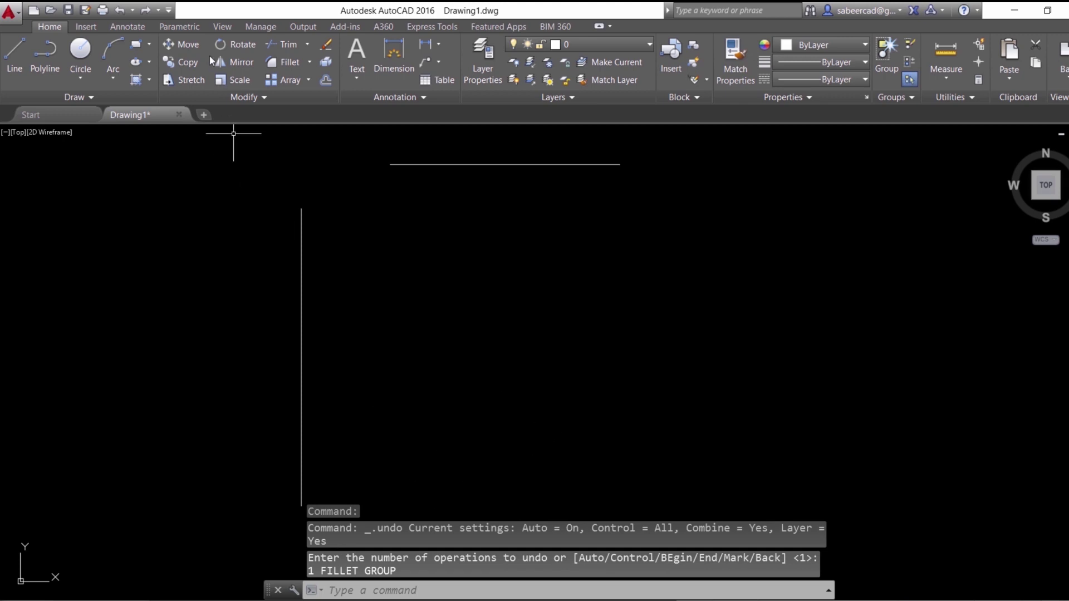
Fillet the vertical and horizontal lines in No trim mode, defining the radius by two picked points in the drawing area
left_click(309, 62)
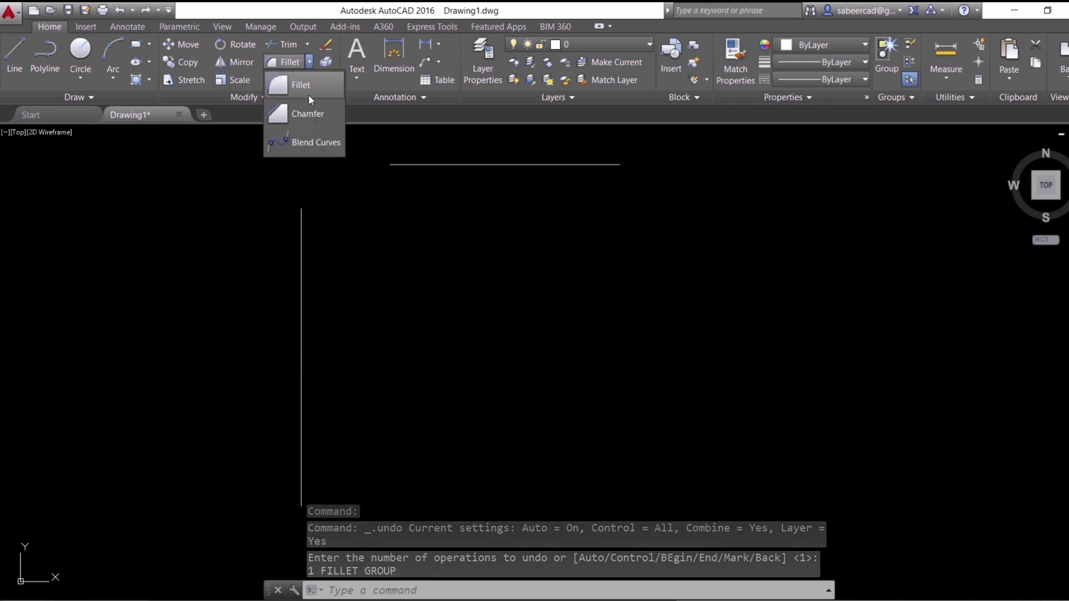
left_click(309, 92)
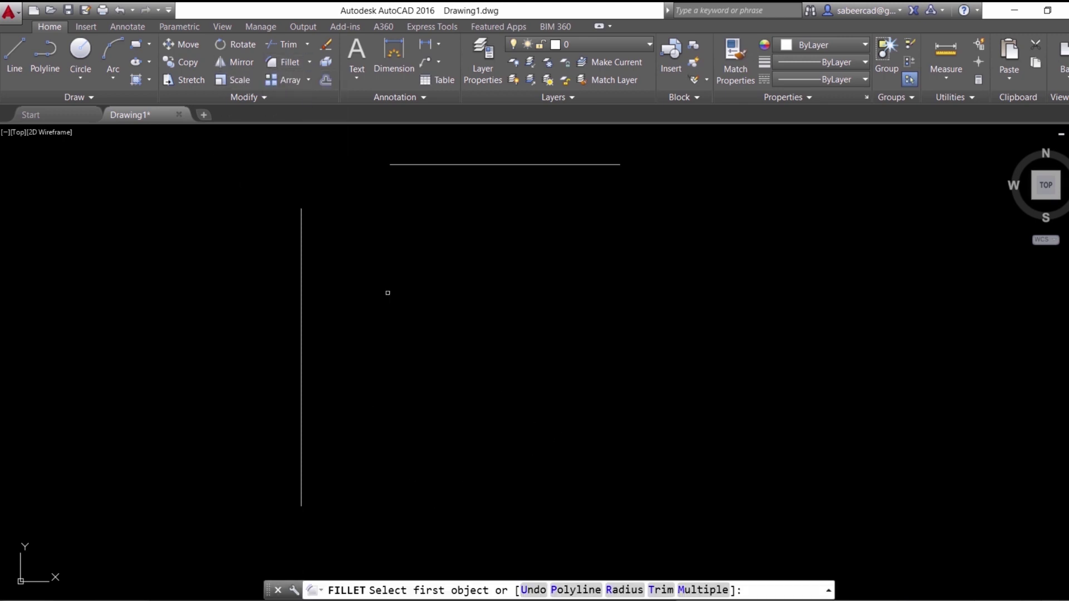
left_click(617, 596)
left_click(471, 381)
left_click(663, 350)
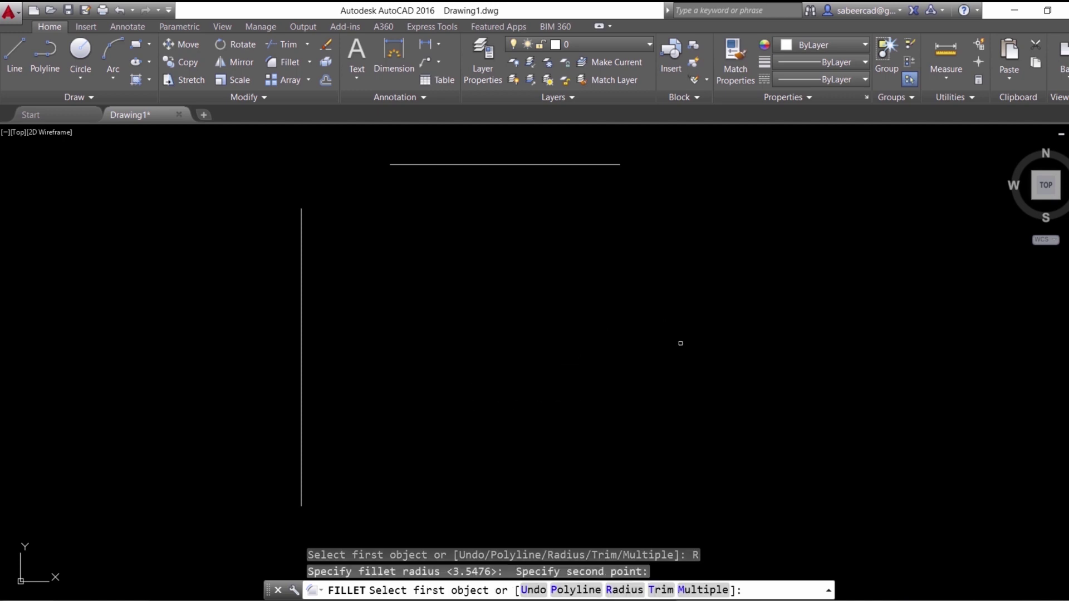
left_click(661, 590)
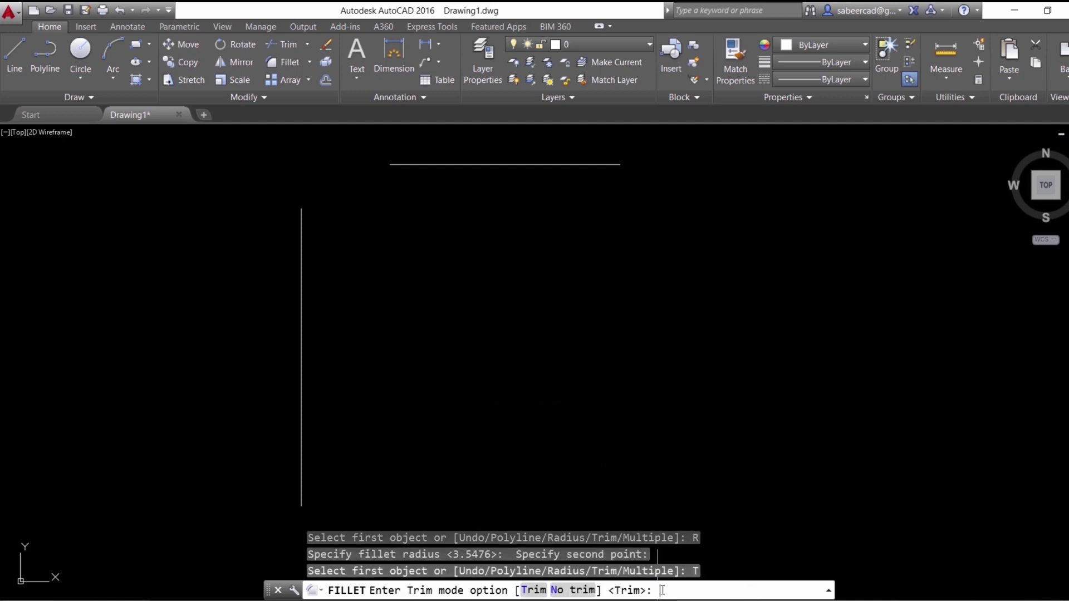
left_click(578, 591)
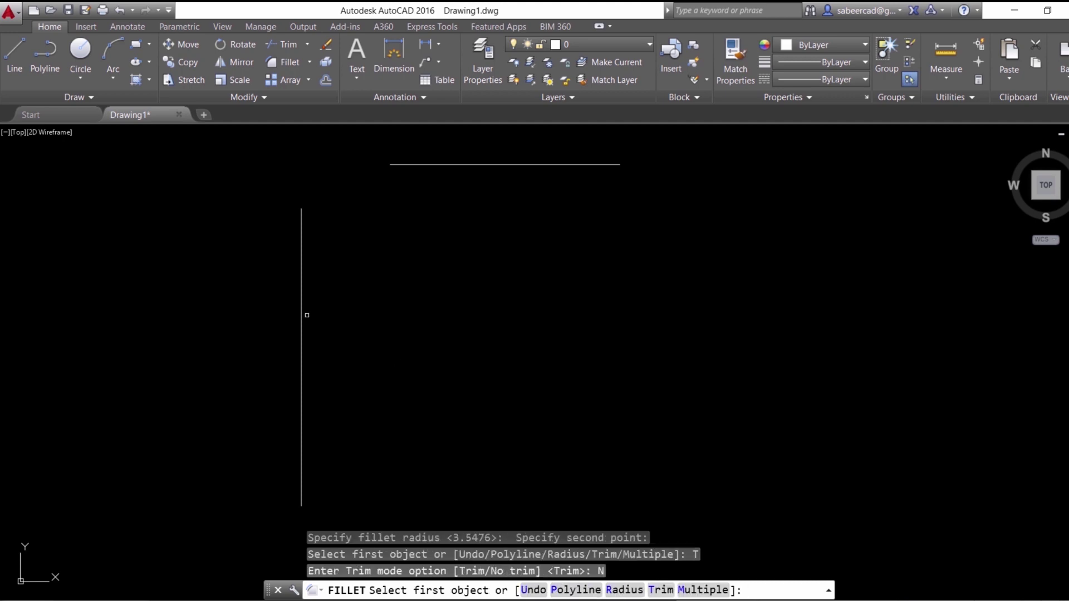
left_click(302, 240)
left_click(425, 164)
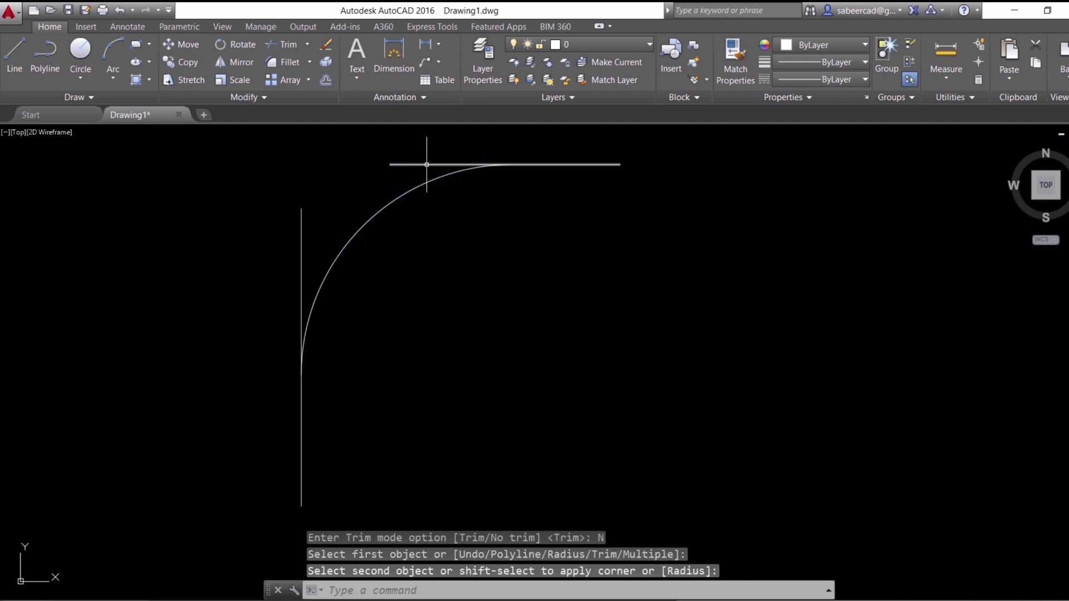